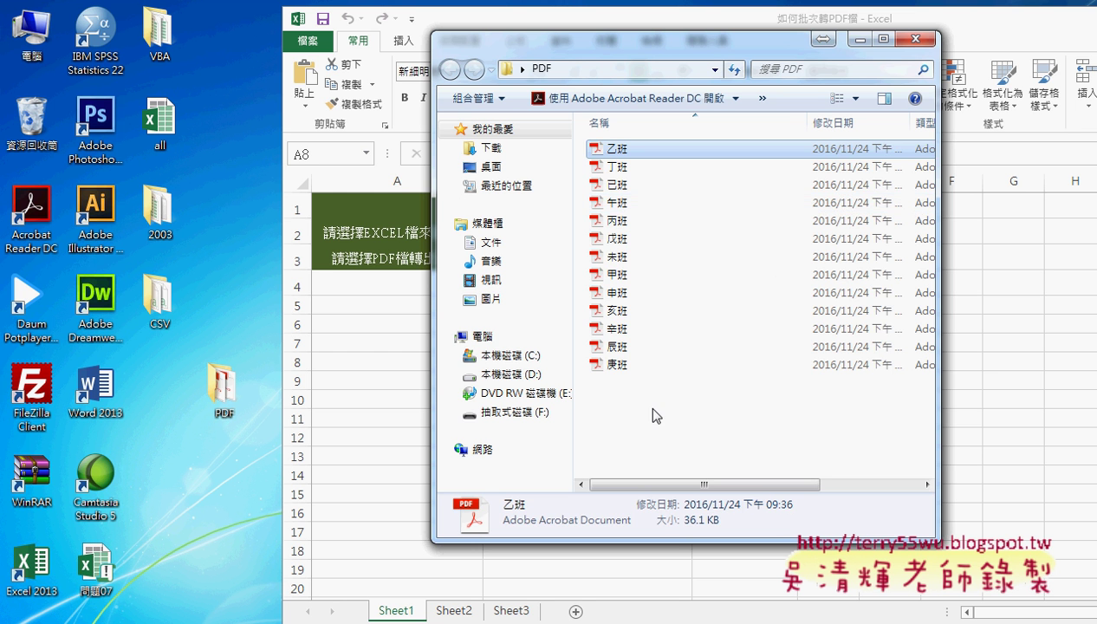
# - Delete all 13 PDFs from the PDF folder, close it, and tidy the desktop PDF icon
pyautogui.moveTo(657, 414); pyautogui.dragTo(611, 139)
pyautogui.press('Delete')
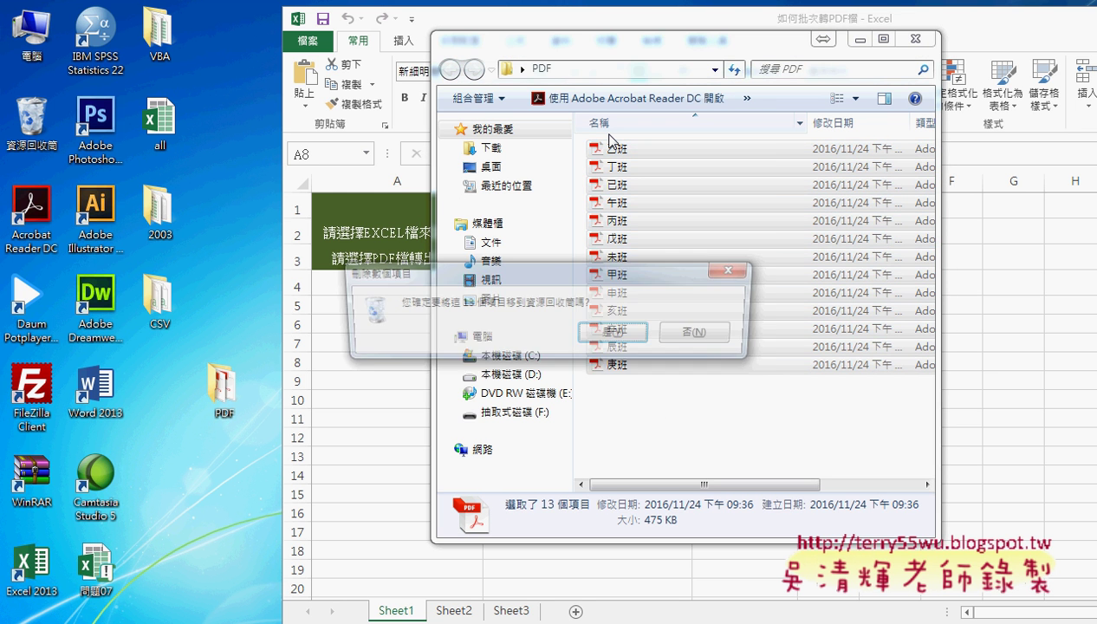
pyautogui.press('Return')
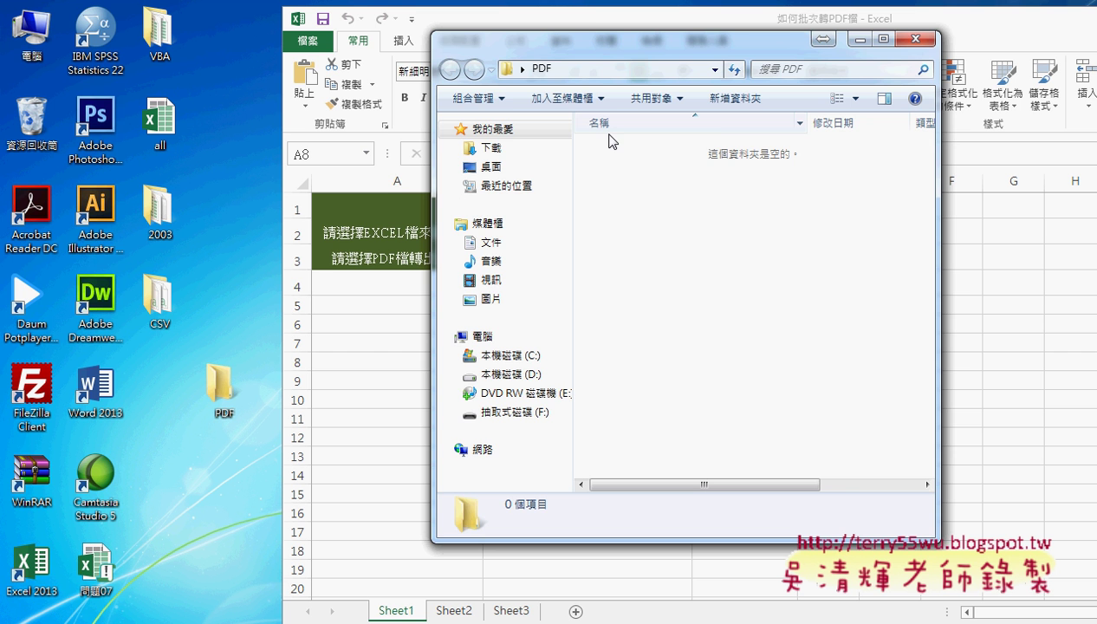
pyautogui.click(916, 39)
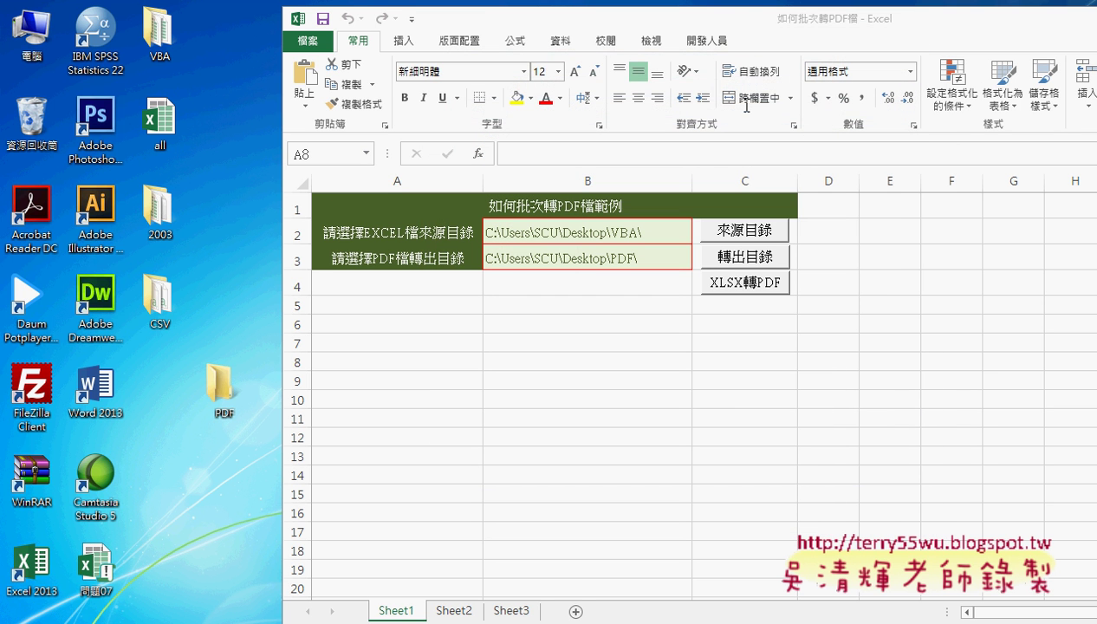
pyautogui.moveTo(221, 387); pyautogui.dragTo(179, 368)
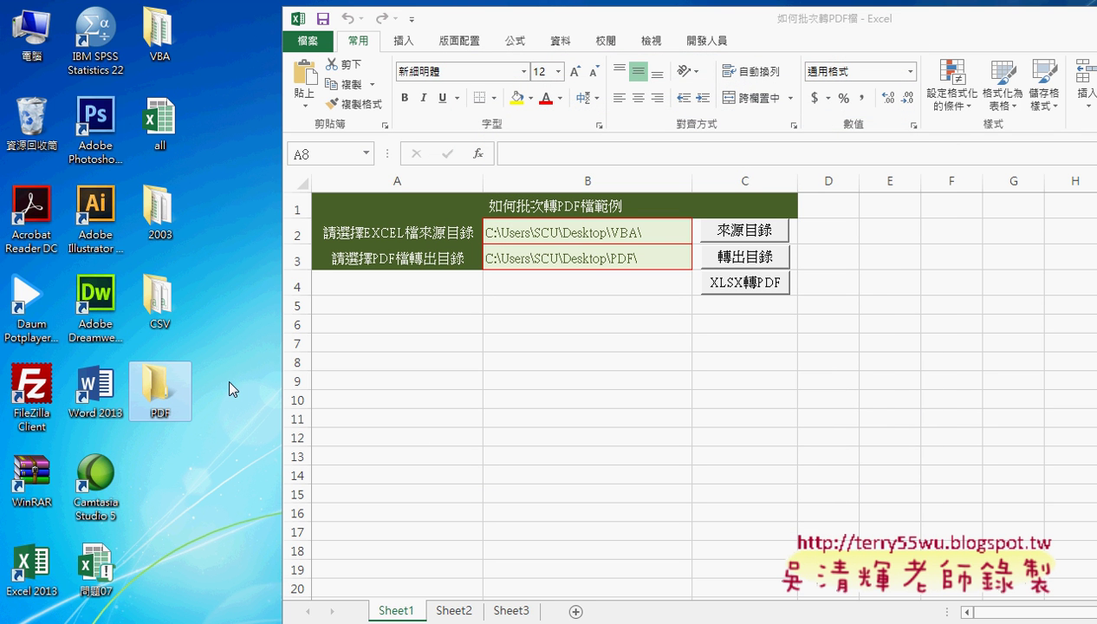
# - Browse from 02_進階 into 範例_如何批次轉PDF檔, select 程式碼, then return to Excel
pyautogui.click(222, 541)
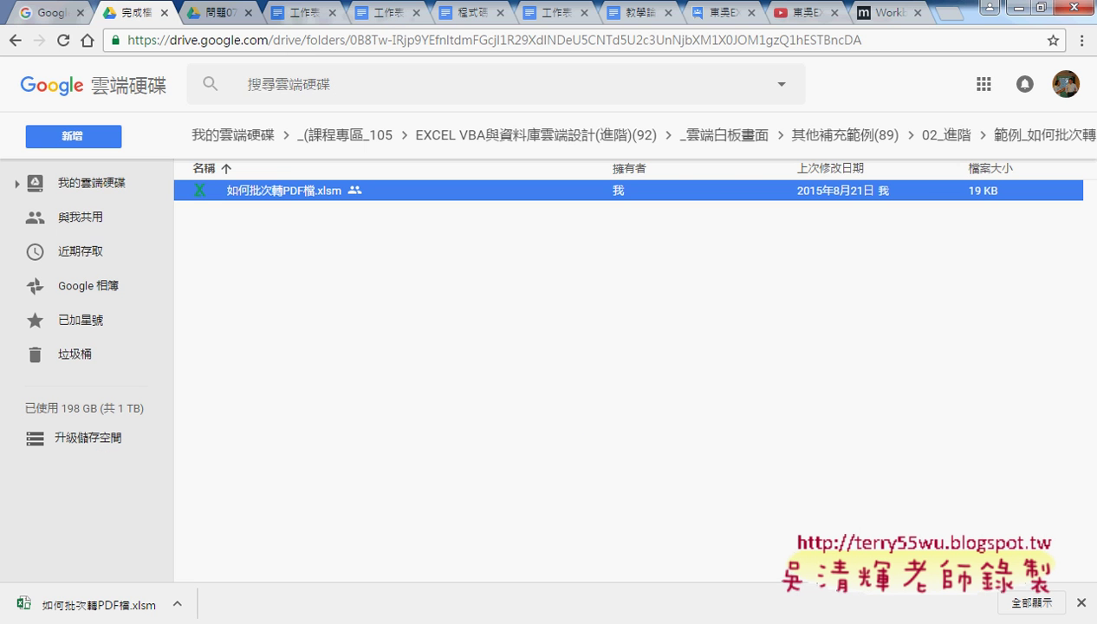
pyautogui.click(941, 143)
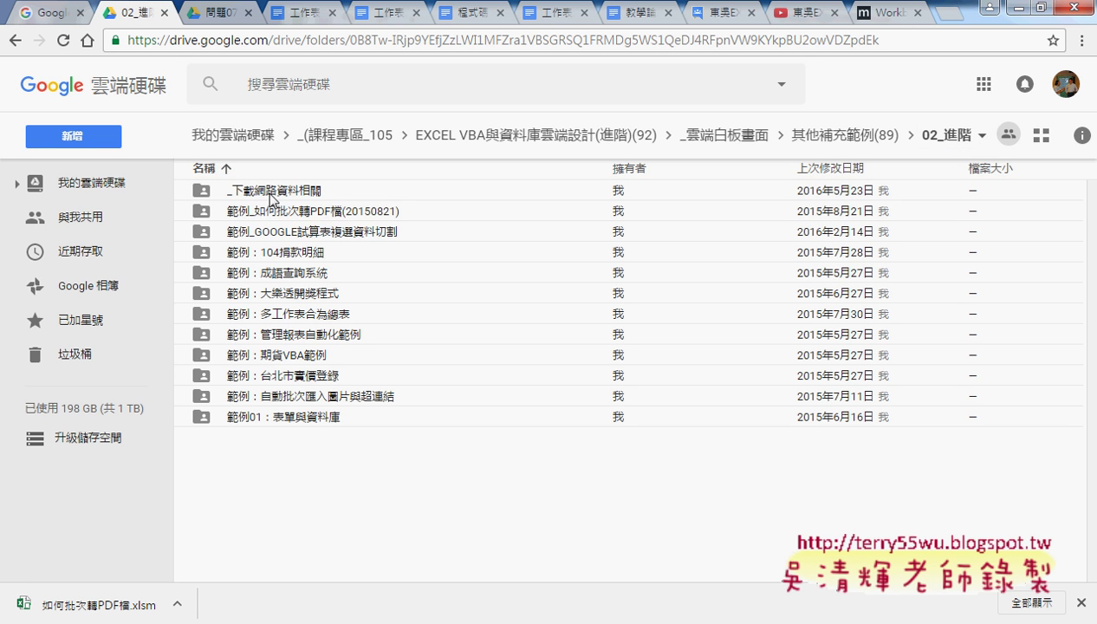
pyautogui.click(297, 216)
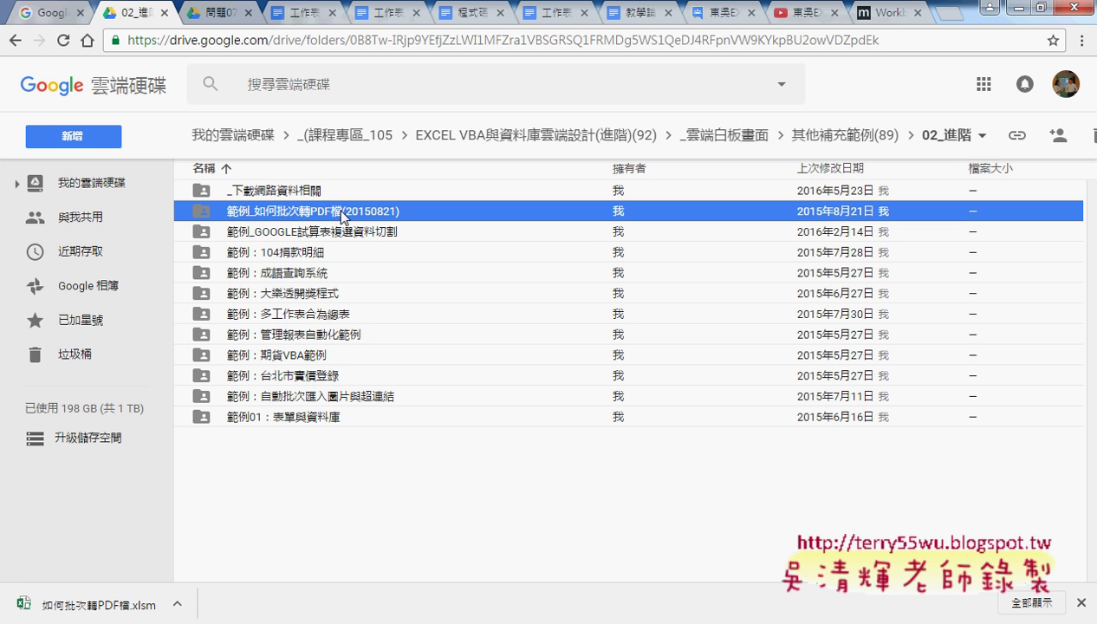
pyautogui.doubleClick(342, 217)
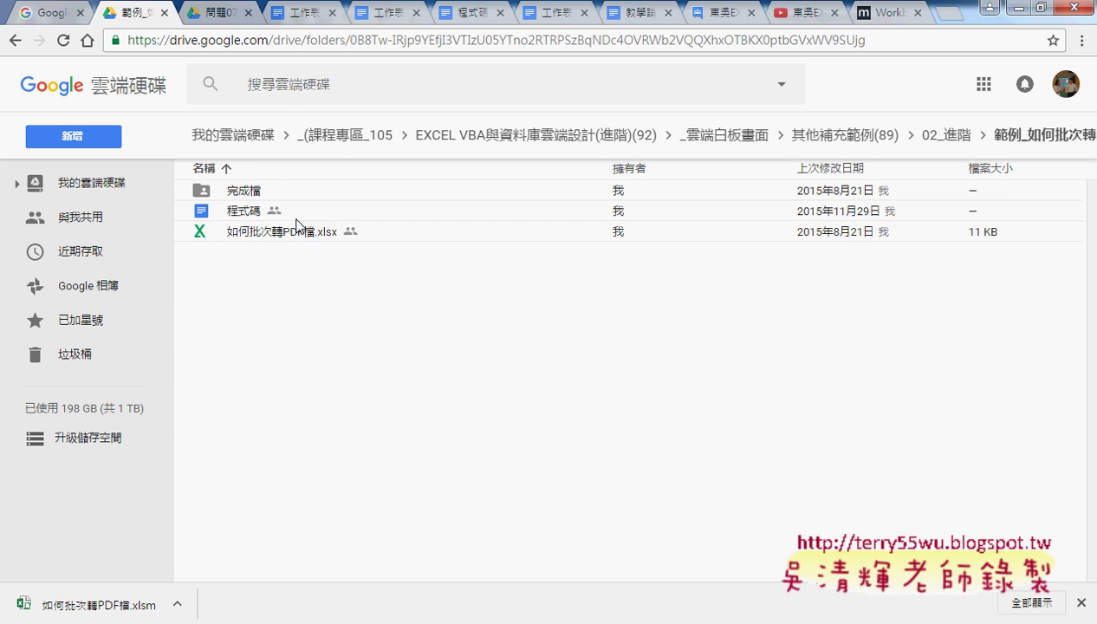
pyautogui.click(280, 234)
pyautogui.click(387, 214)
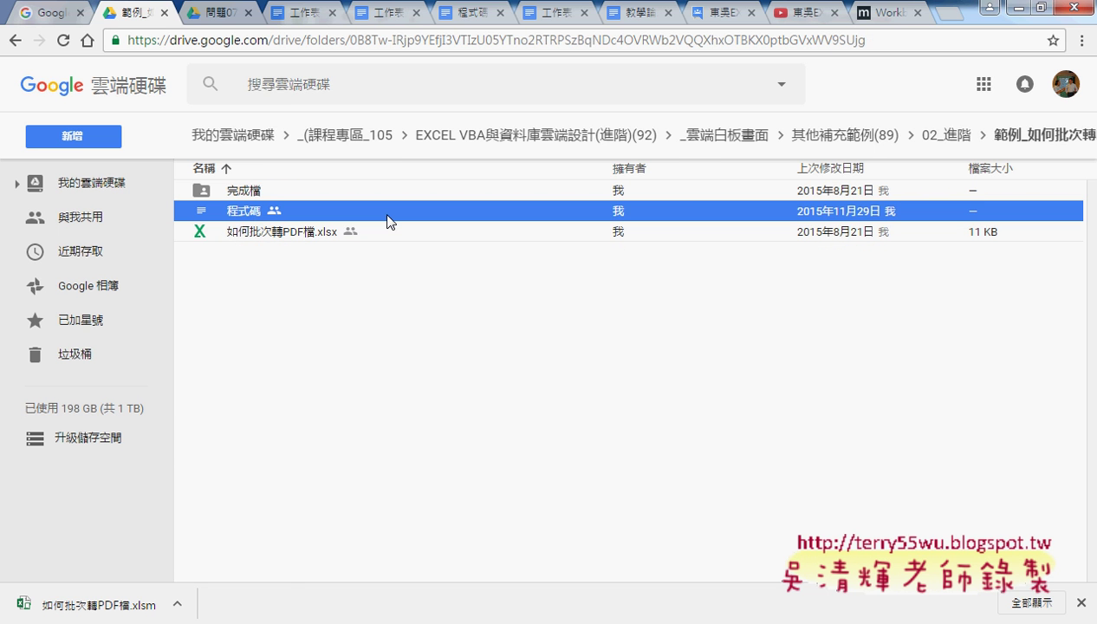
pyautogui.click(1013, 7)
# - Set the source folder in B2 to the VBA folder
pyautogui.click(828, 359)
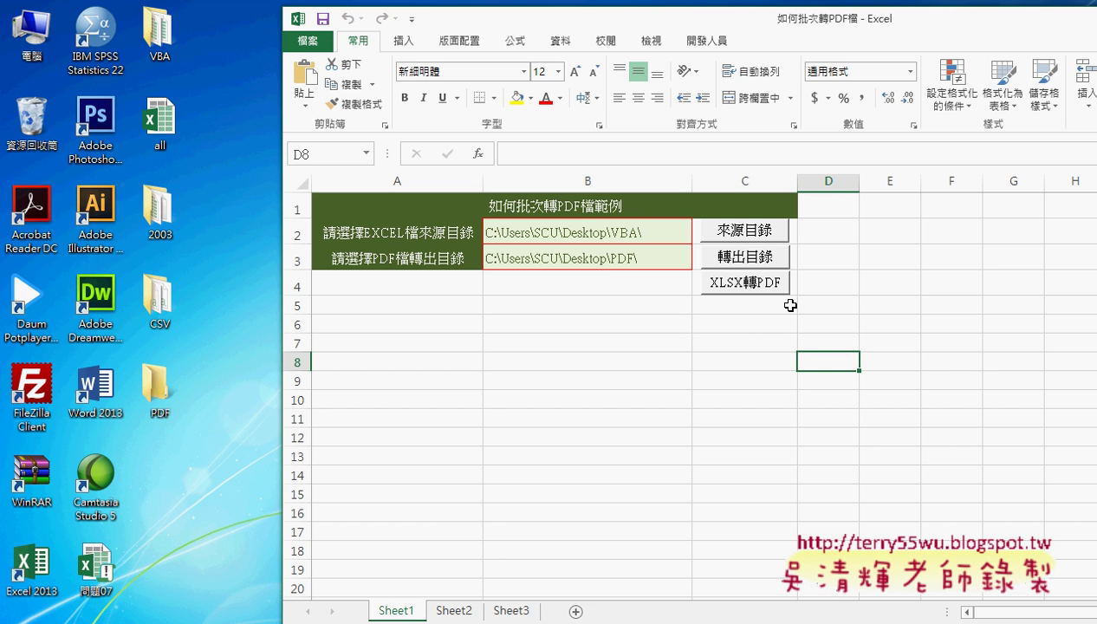
pyautogui.click(588, 231)
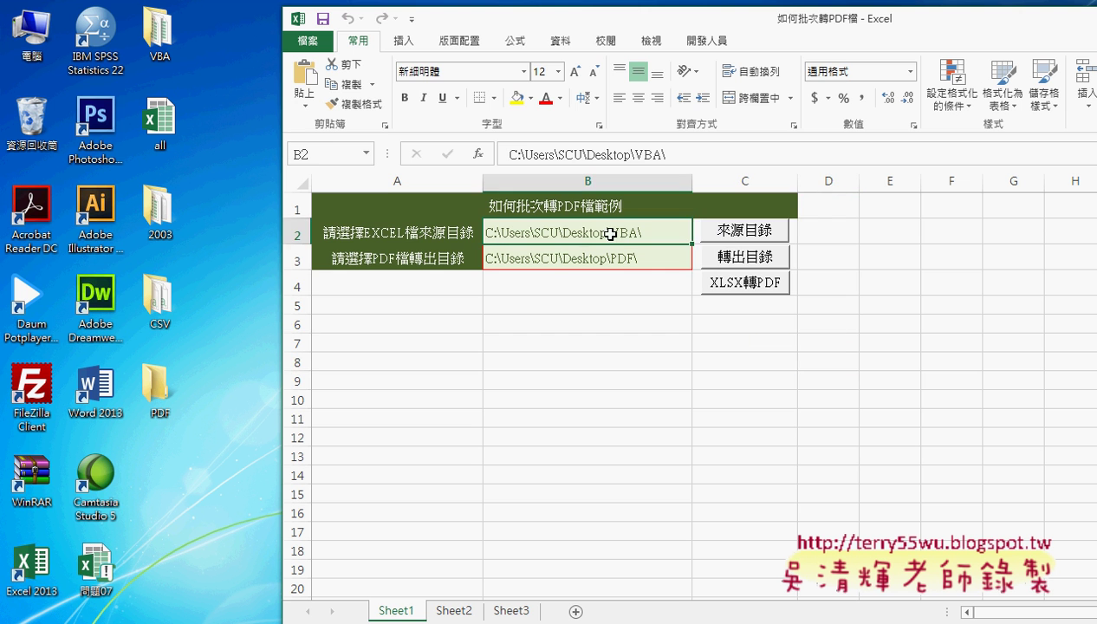
pyautogui.click(727, 232)
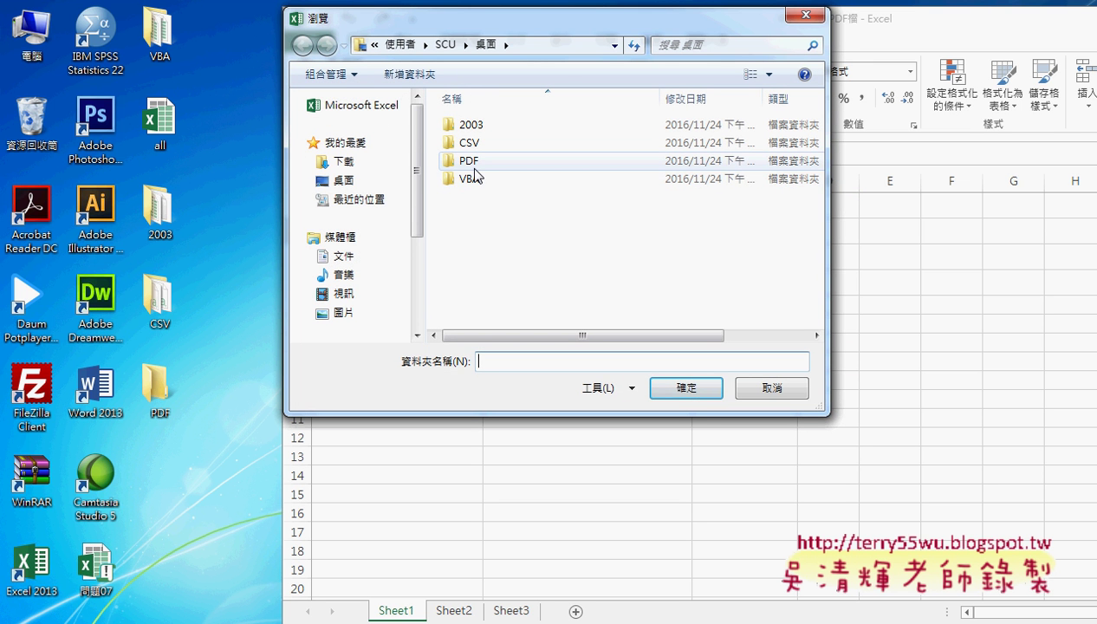
pyautogui.click(473, 184)
pyautogui.doubleClick(473, 184)
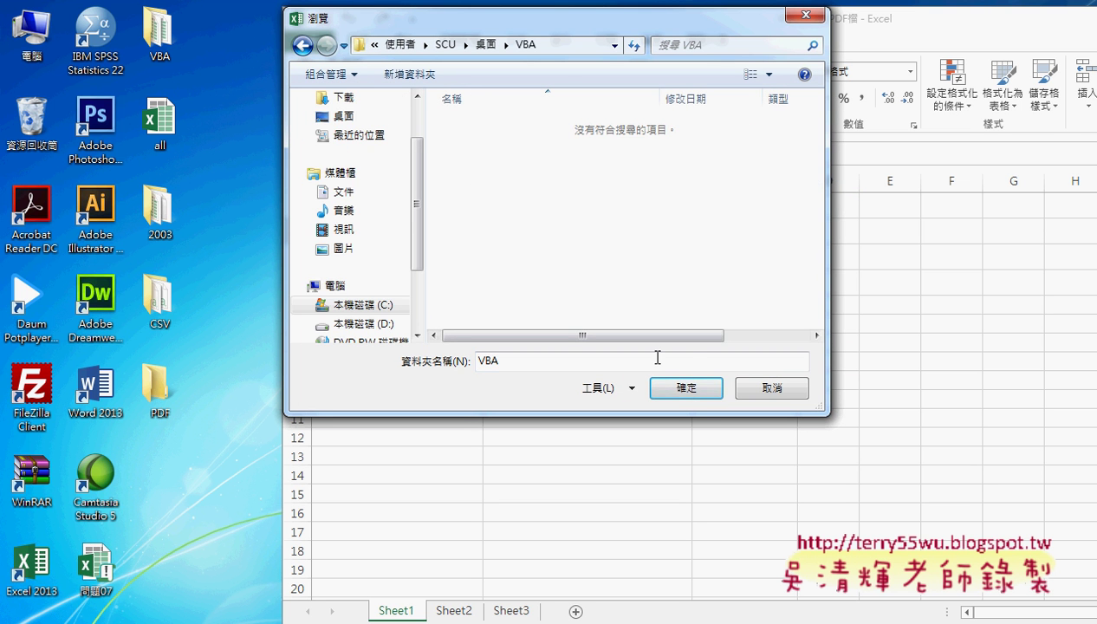
pyautogui.click(706, 387)
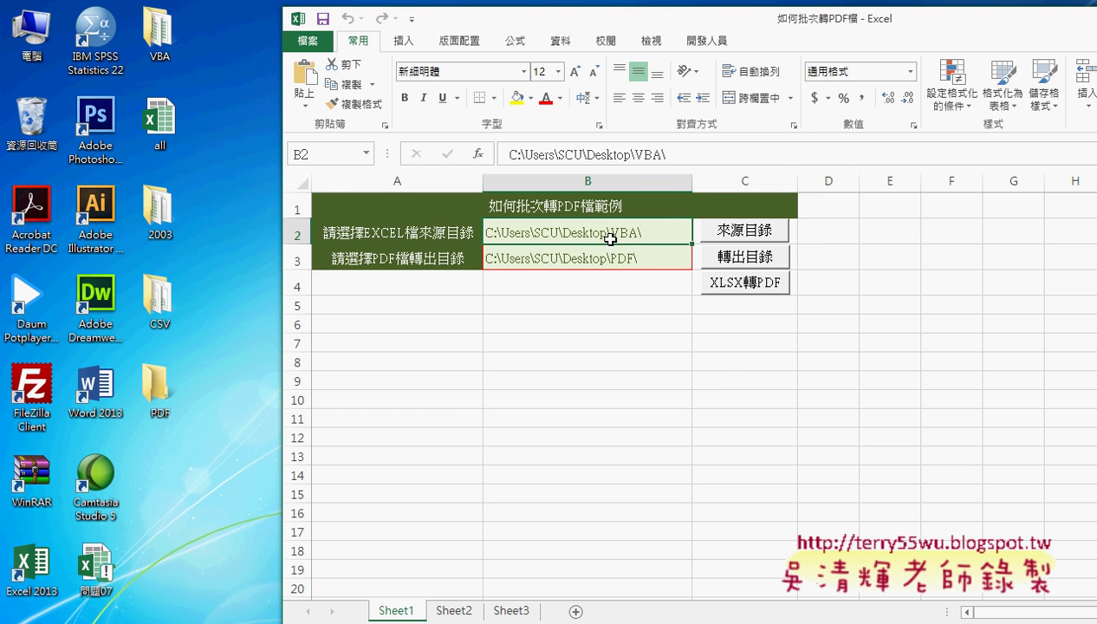
# - Set the output folder to PDF and run the XLSX轉PDF conversion
pyautogui.click(743, 262)
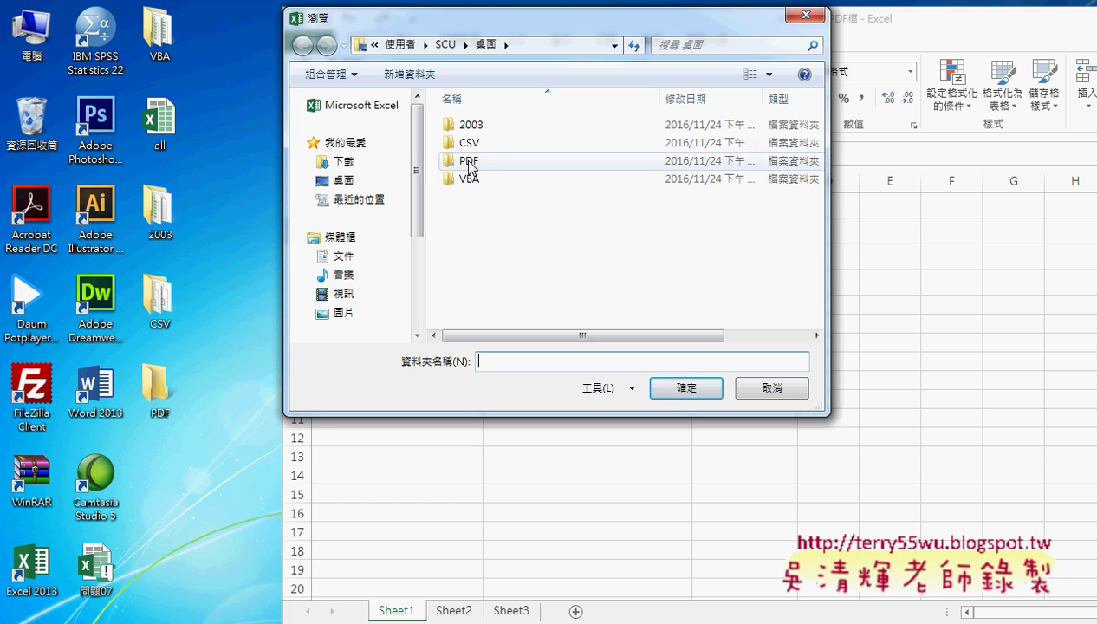
pyautogui.doubleClick(469, 160)
pyautogui.click(686, 387)
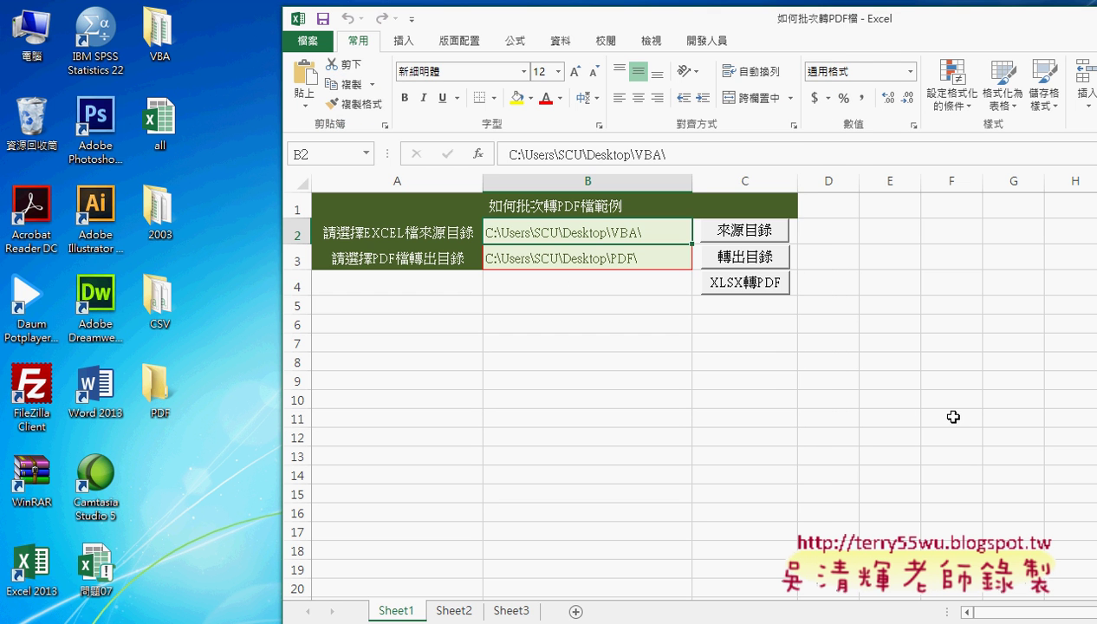
pyautogui.click(745, 293)
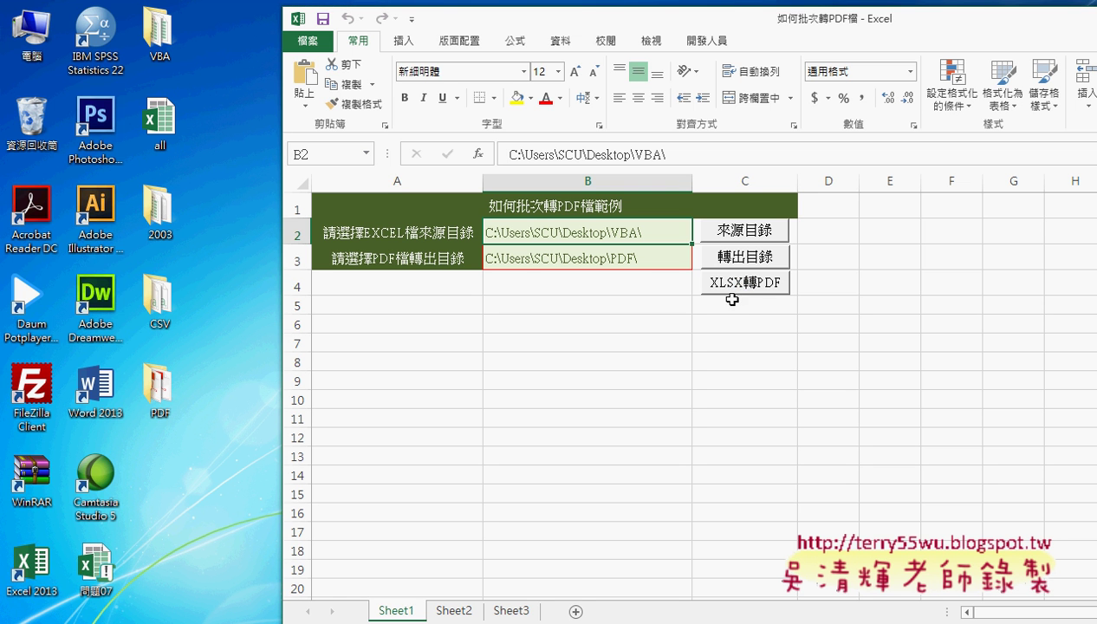
pyautogui.doubleClick(161, 390)
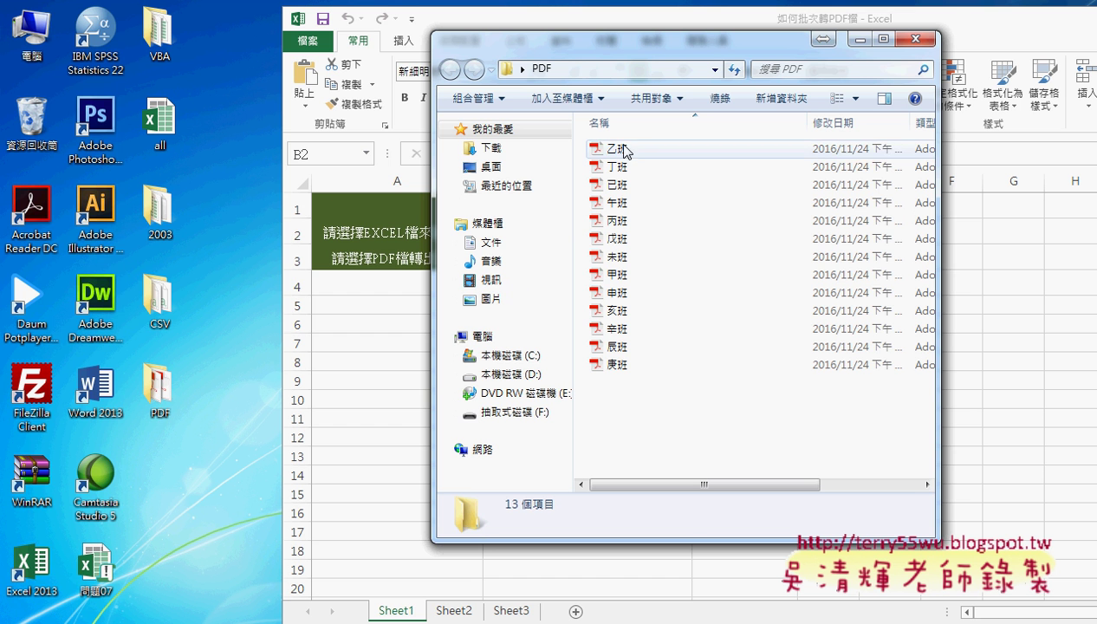
pyautogui.doubleClick(622, 150)
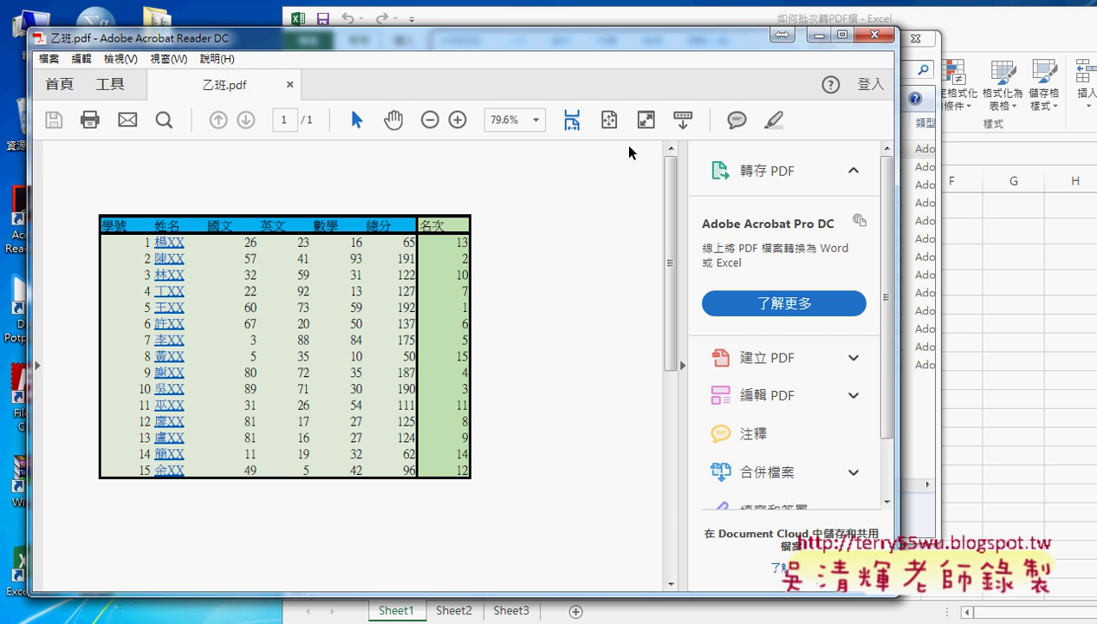
pyautogui.click(877, 34)
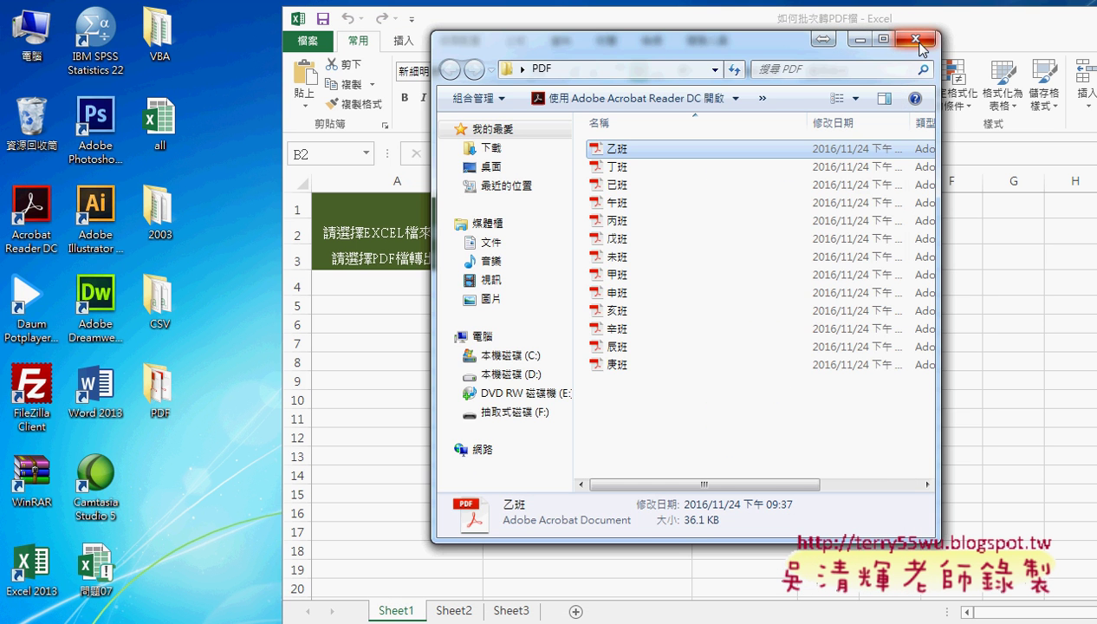
pyautogui.click(920, 43)
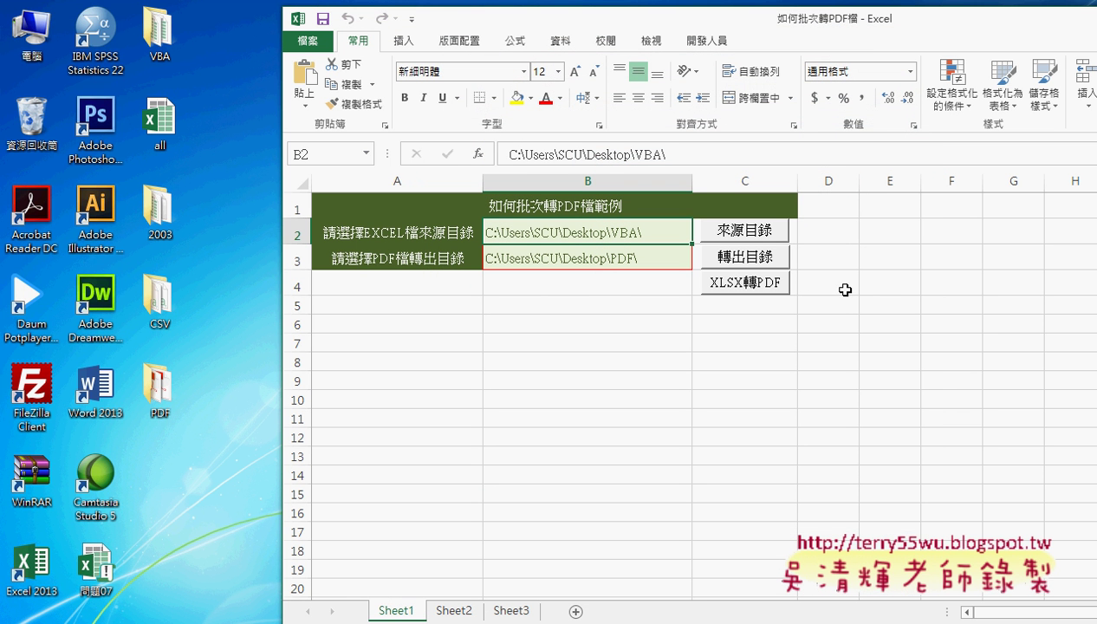
# - Open the source-folder button's macro and highlight its folder-picker call, trailing backslash and Range("B2")
pyautogui.rightClick(751, 237)
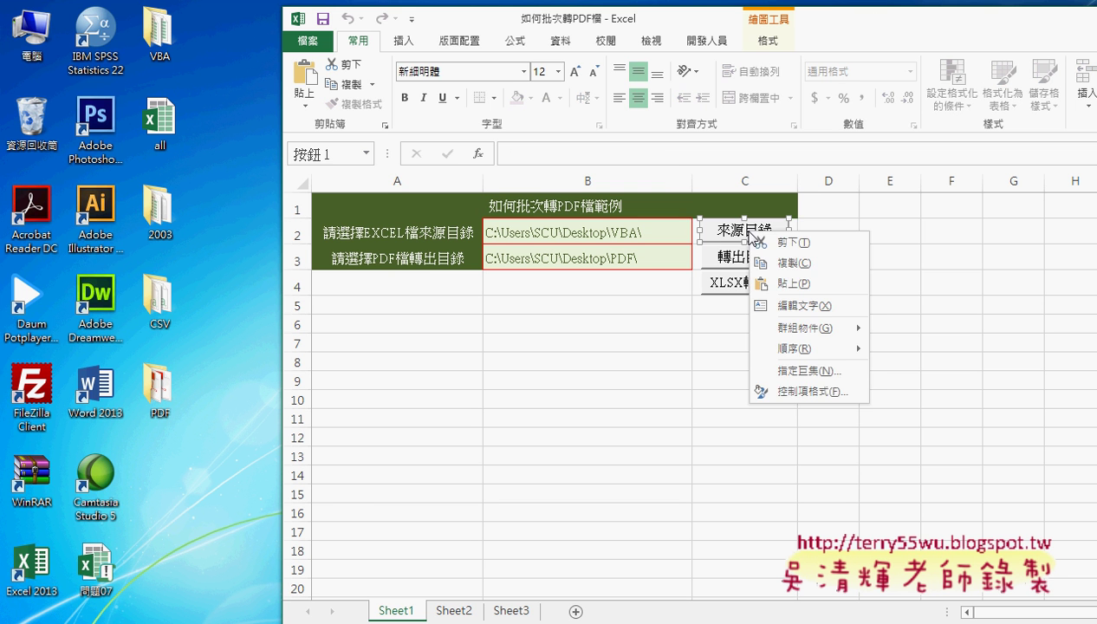
pyautogui.click(797, 369)
pyautogui.click(917, 240)
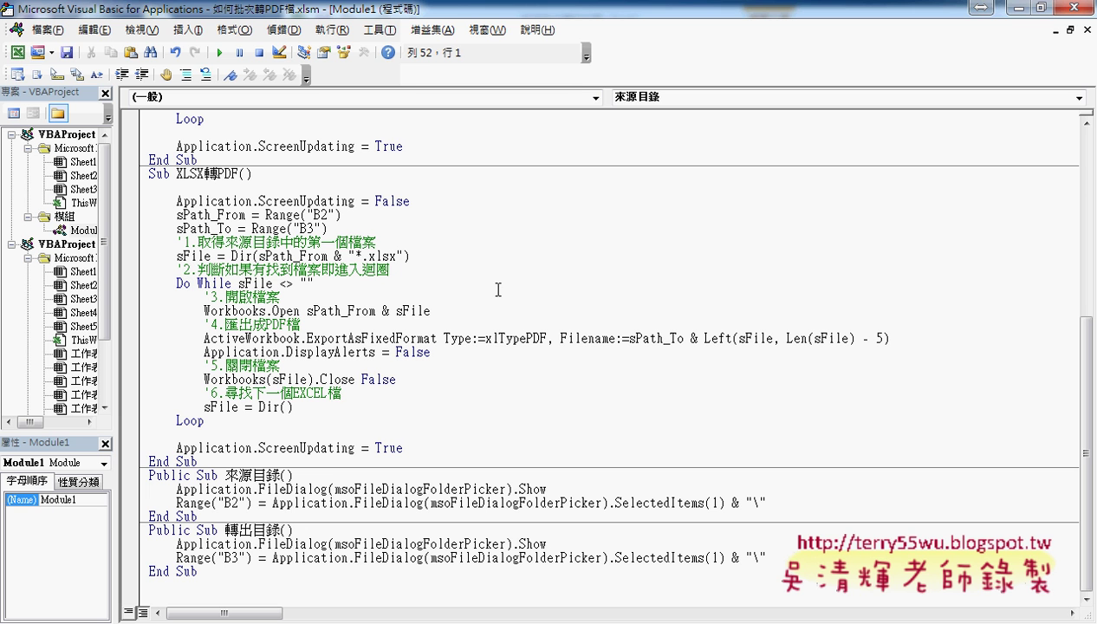
pyautogui.moveTo(252, 488); pyautogui.dragTo(547, 489)
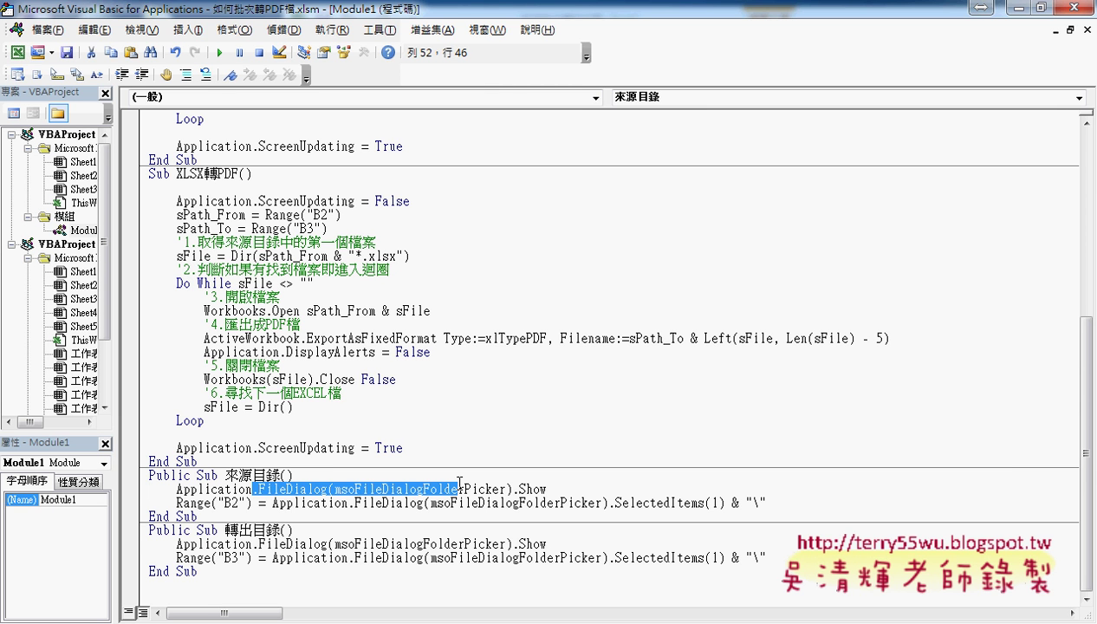
pyautogui.moveTo(767, 502); pyautogui.dragTo(733, 503)
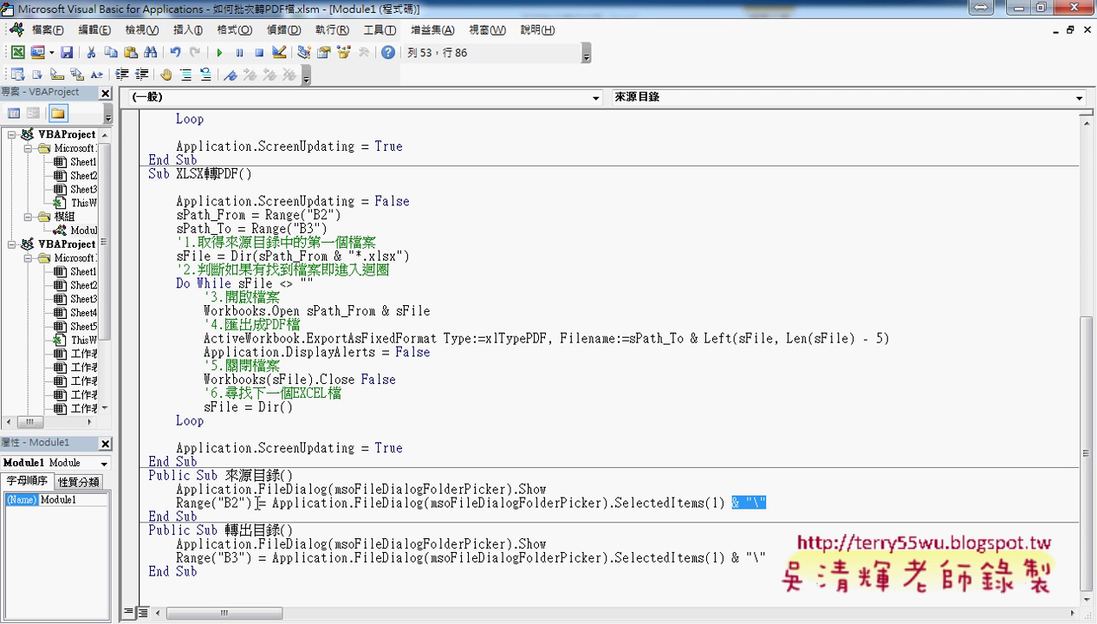
pyautogui.moveTo(253, 503); pyautogui.dragTo(178, 503)
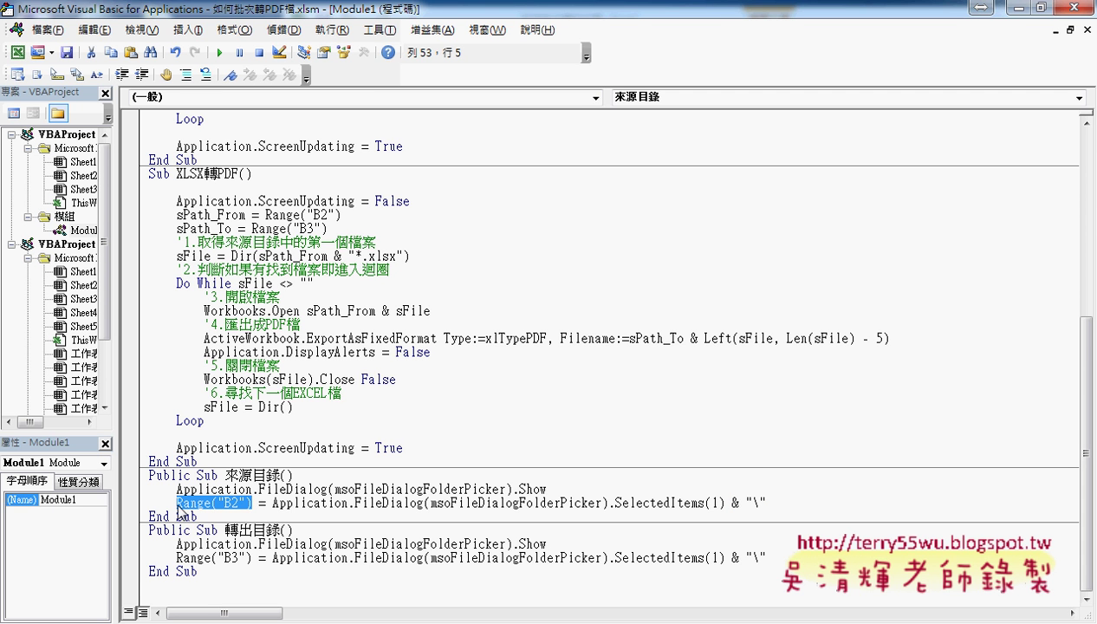
# - Maximize the code editor and scroll to the XLSX轉PDF, 來源目錄 and 轉出目錄 subs
pyautogui.doubleClick(547, 9)
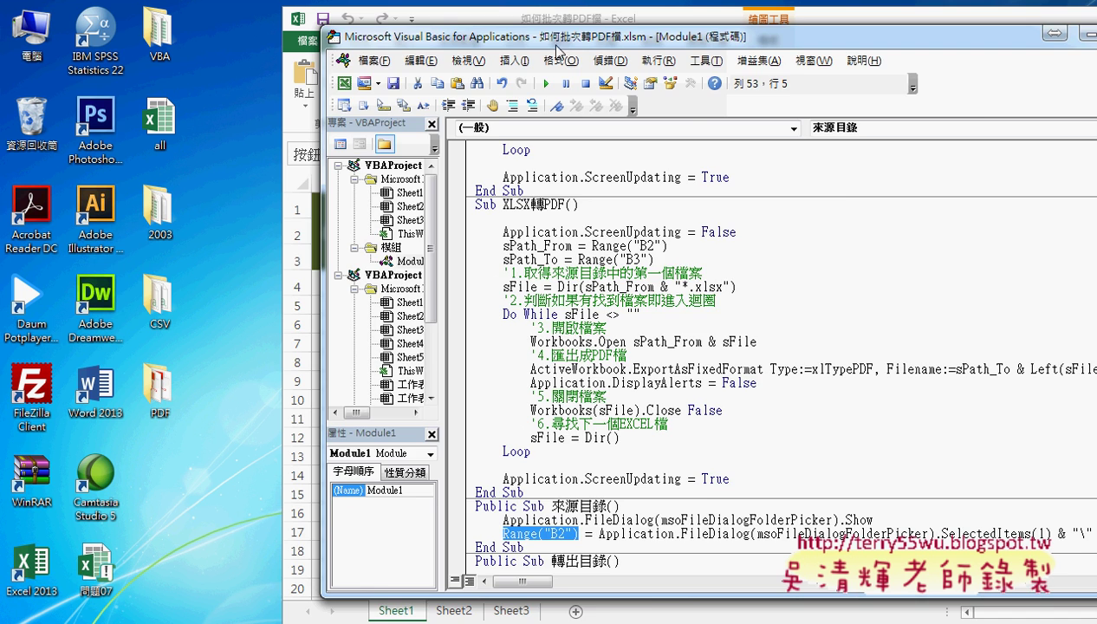
pyautogui.moveTo(552, 43)
pyautogui.mouseDown()
pyautogui.moveTo(546, 247)
pyautogui.moveTo(368, 113)
pyautogui.mouseUp()
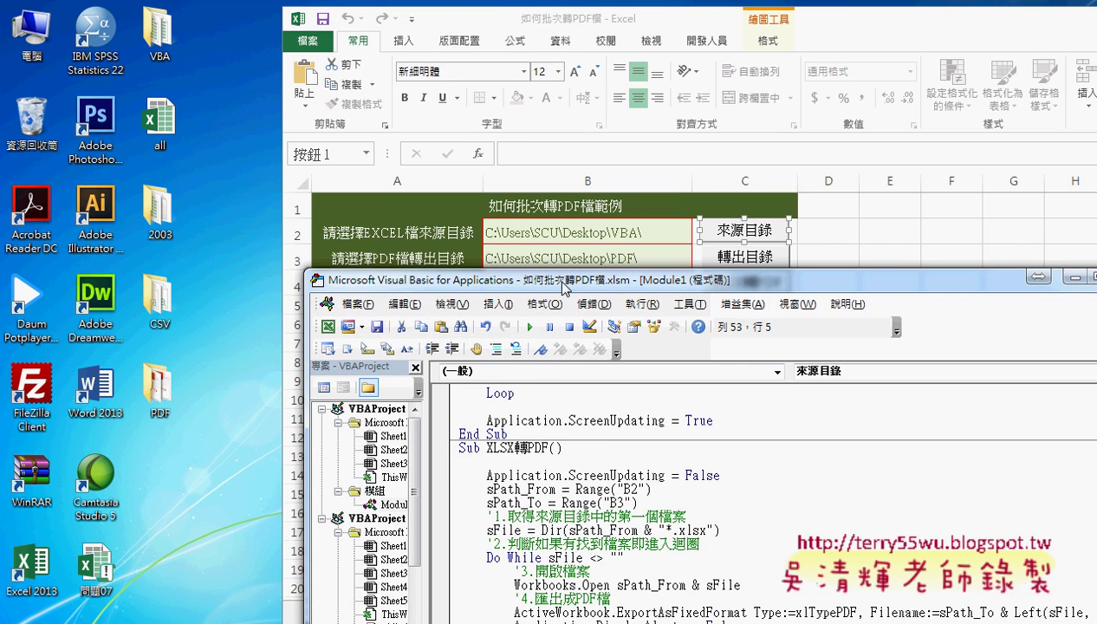
pyautogui.scroll(-2, 483, 308)
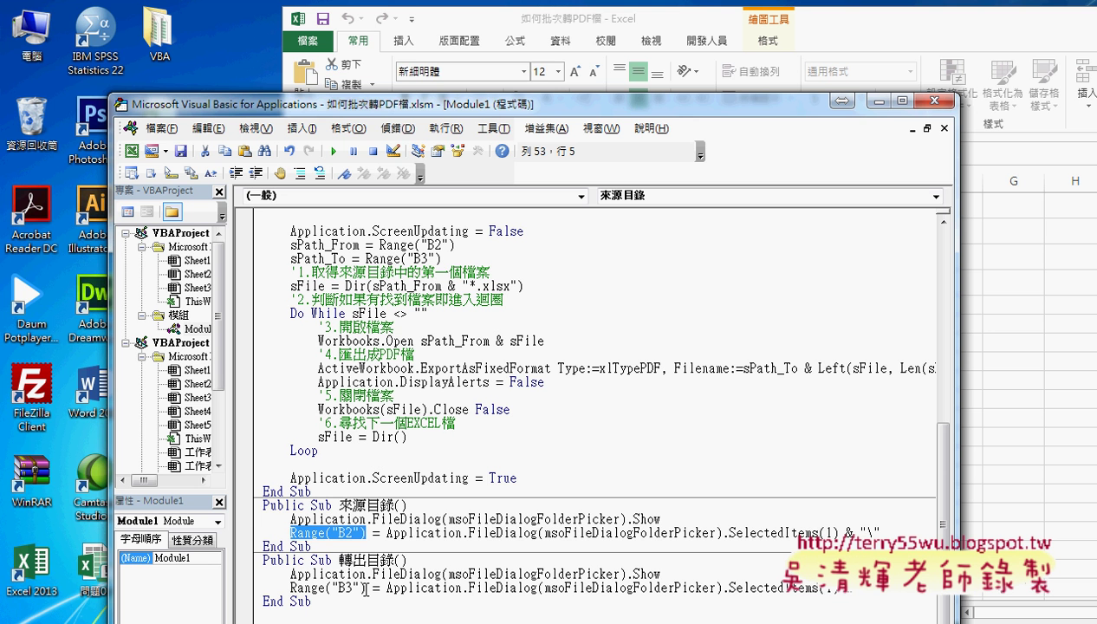
pyautogui.doubleClick(777, 113)
pyautogui.scroll(4, 597, 305)
pyautogui.scroll(3, 597, 305)
pyautogui.scroll(3, 596, 306)
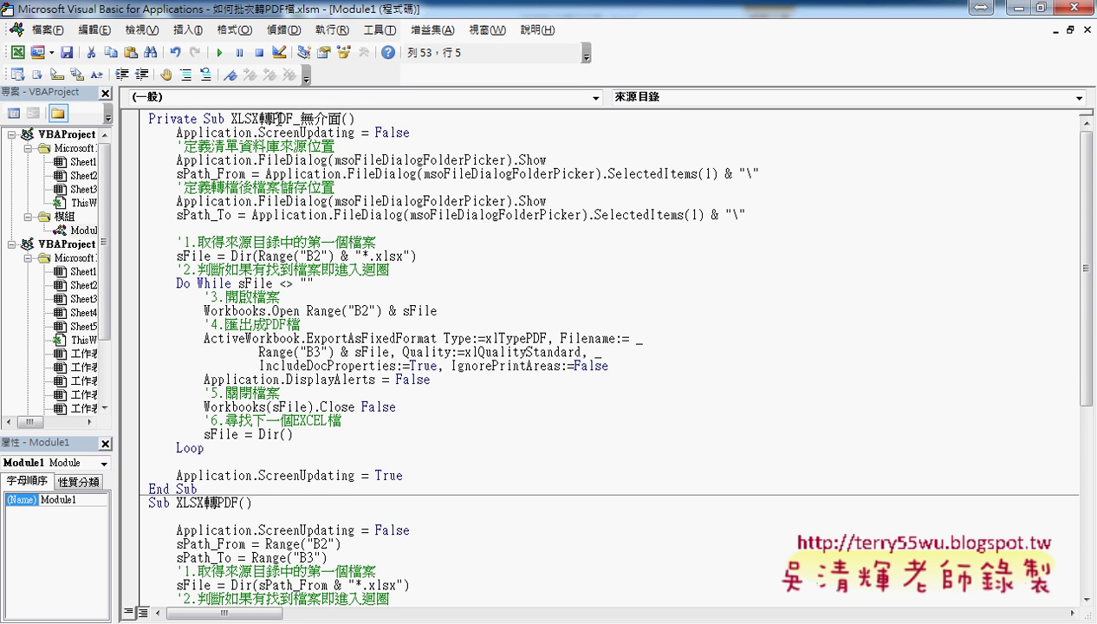
pyautogui.scroll(-3, 419, 319)
pyautogui.scroll(-5, 418, 319)
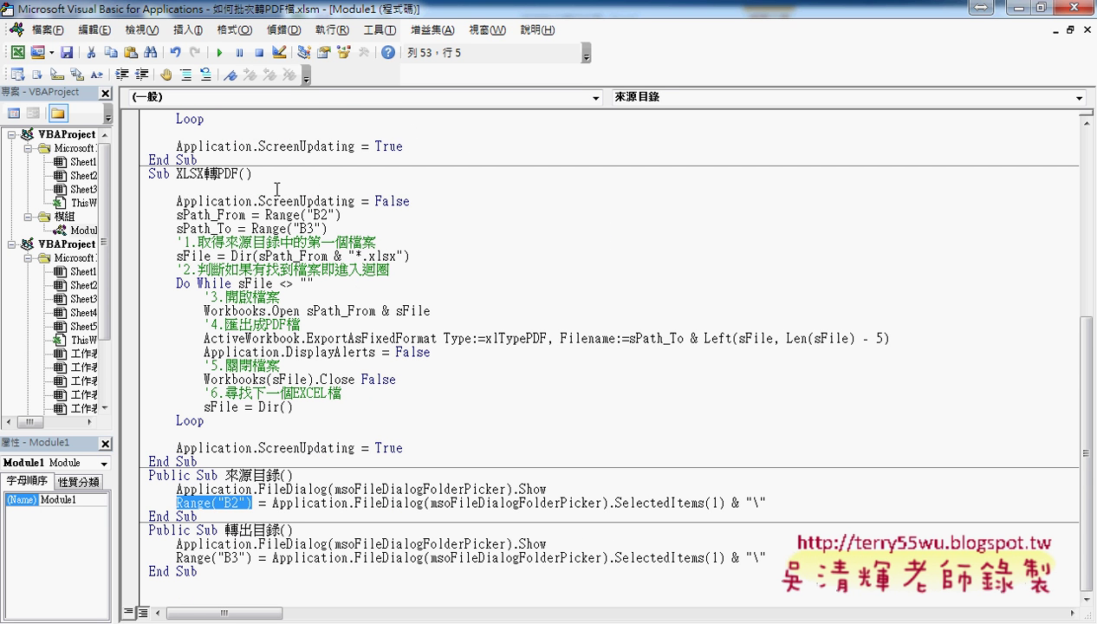
# - Walk through the XLSX轉PDF code and set a breakpoint on the ExportAsFixedFormat line
pyautogui.click(175, 189)
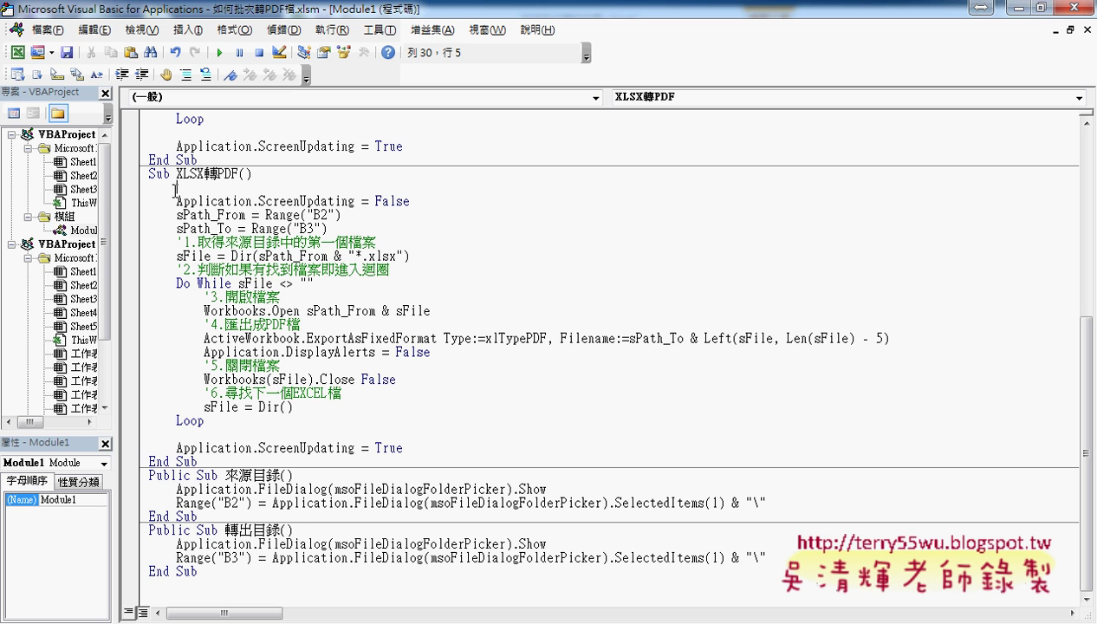
pyautogui.moveTo(258, 201); pyautogui.dragTo(409, 202)
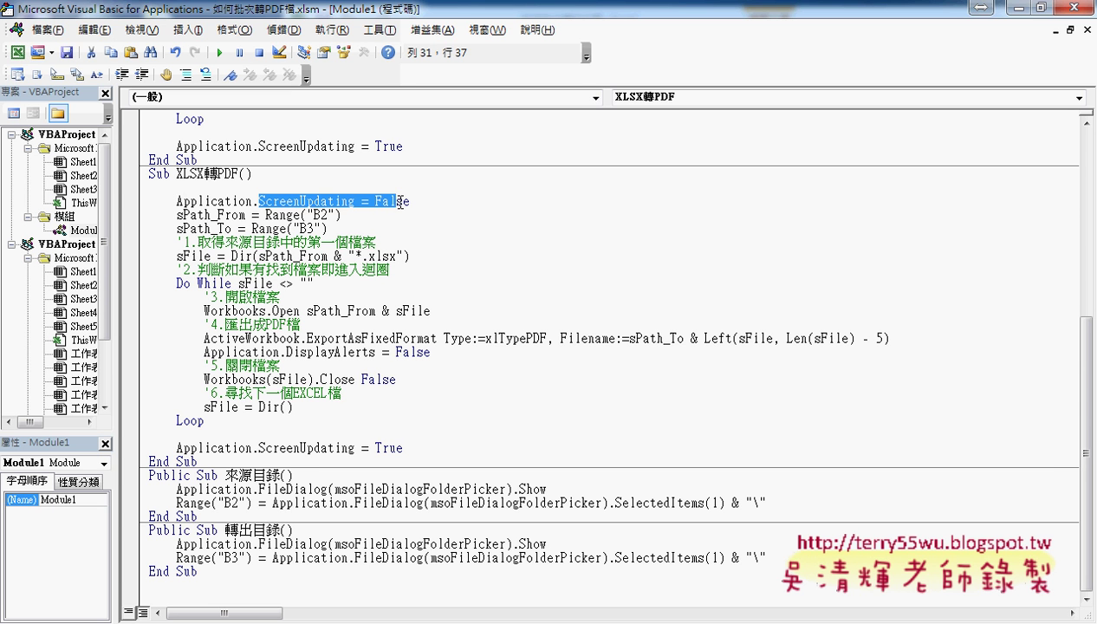
pyautogui.click(191, 215)
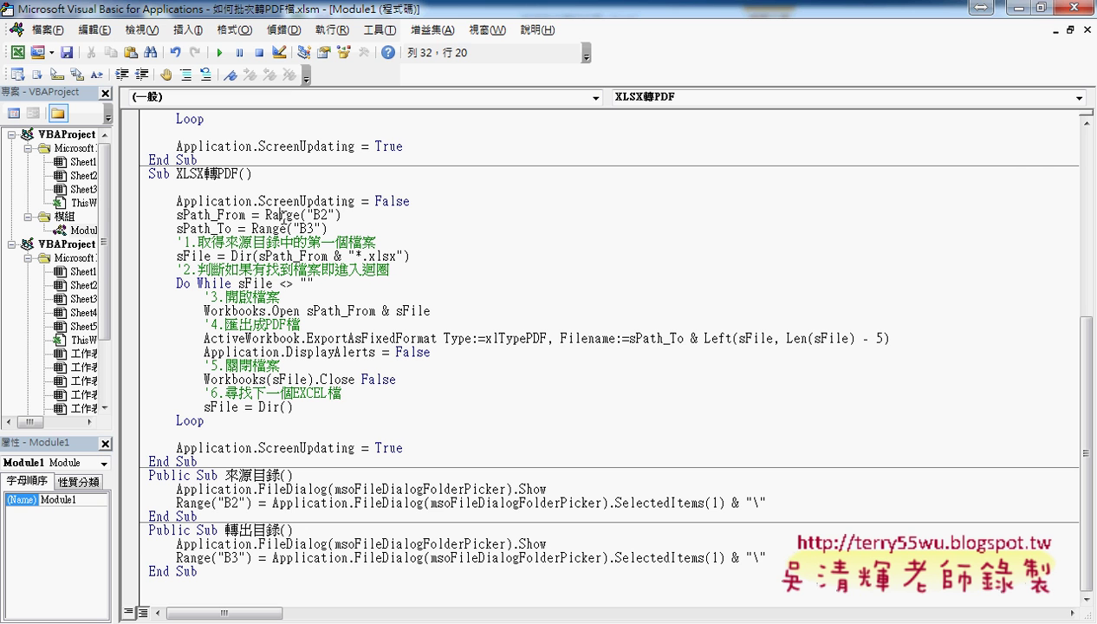
pyautogui.moveTo(342, 214); pyautogui.dragTo(285, 215)
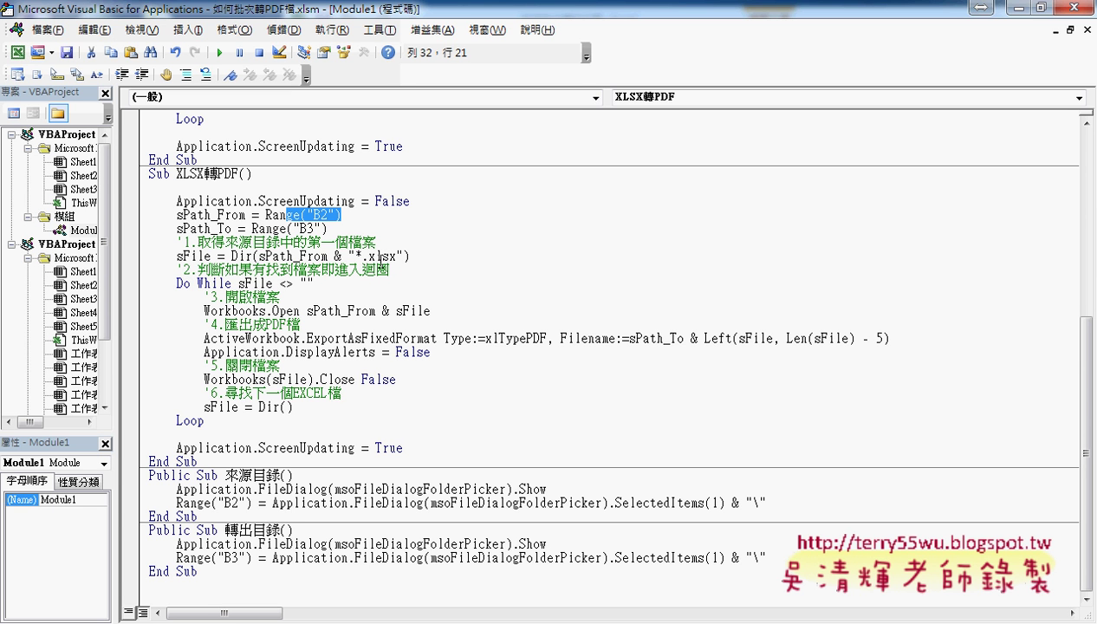
pyautogui.moveTo(232, 255); pyautogui.dragTo(430, 256)
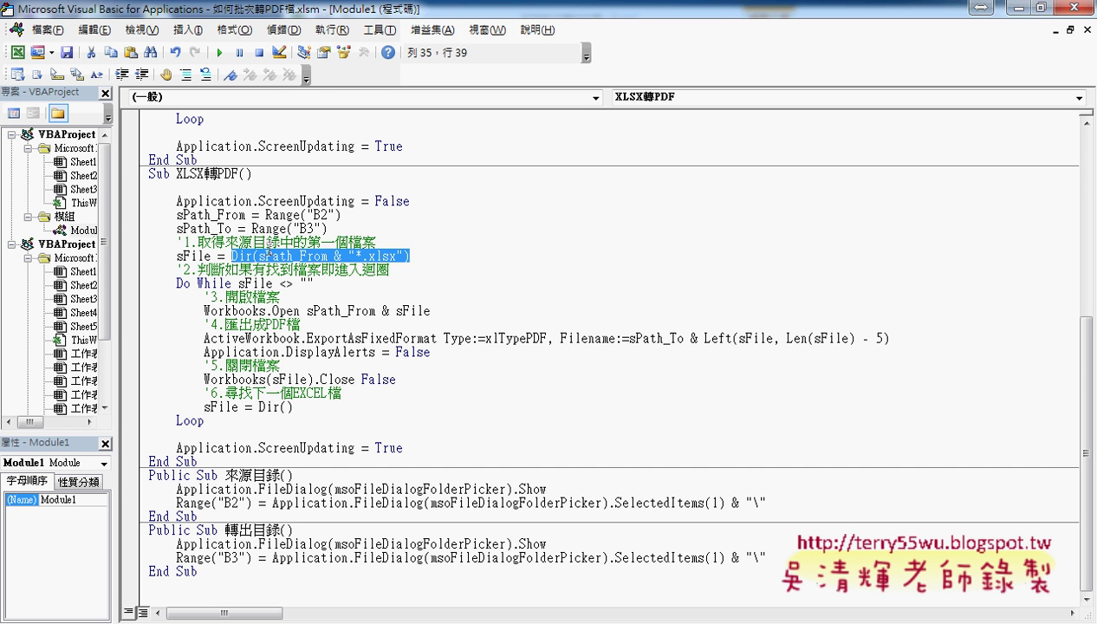
pyautogui.click(198, 255)
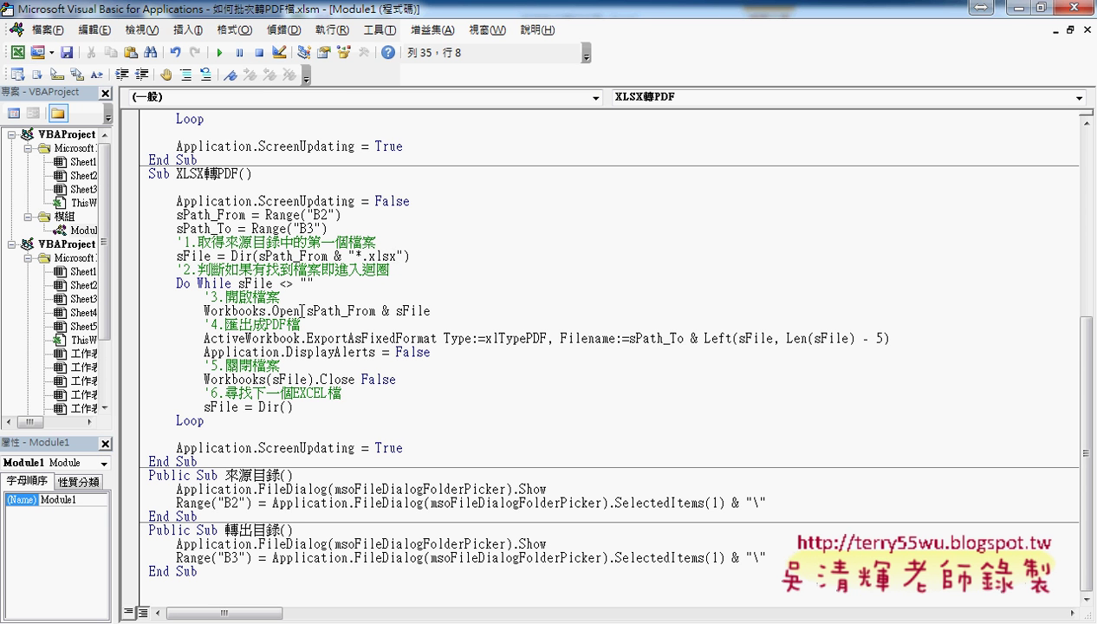
pyautogui.moveTo(305, 310); pyautogui.dragTo(430, 310)
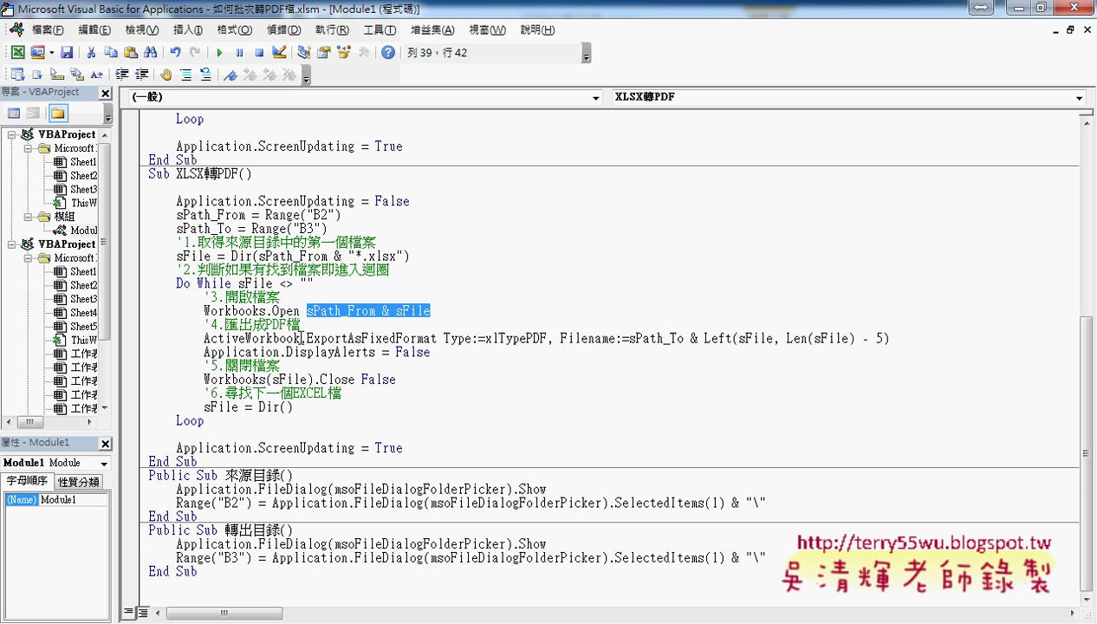
pyautogui.moveTo(301, 338); pyautogui.dragTo(439, 338)
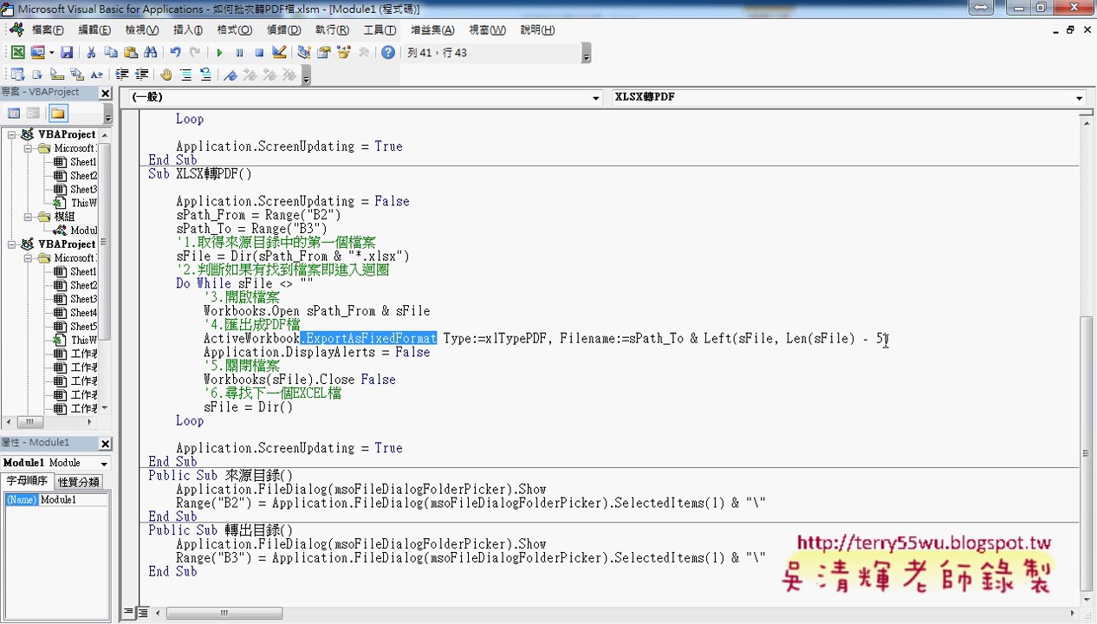
pyautogui.moveTo(889, 338); pyautogui.dragTo(632, 338)
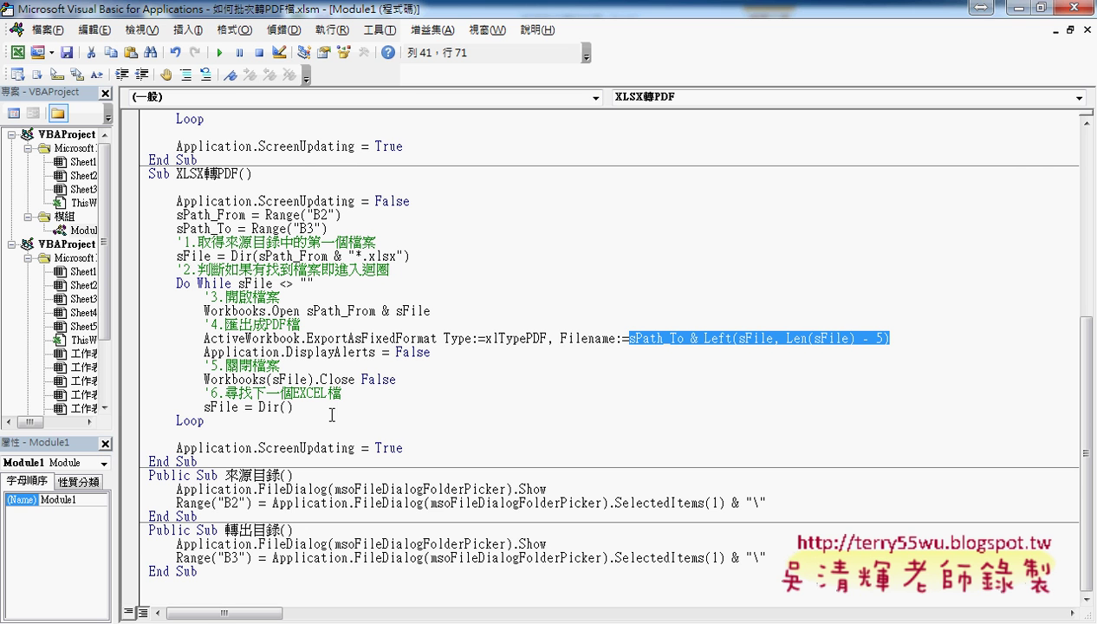
pyautogui.click(136, 338)
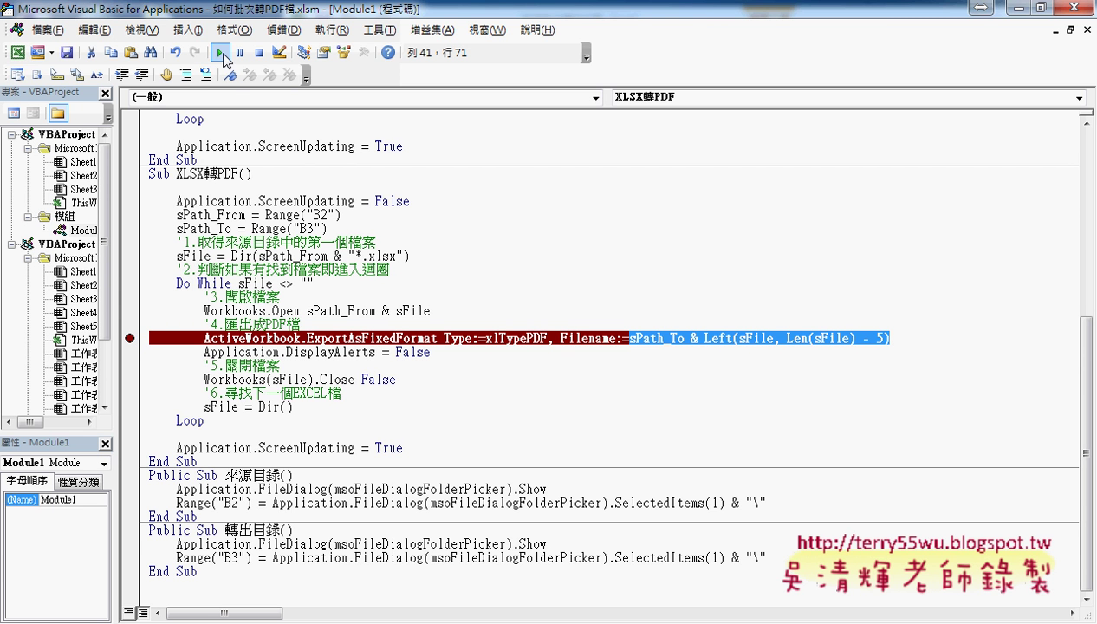
# - Delete the 13 earlier PDFs from the desktop PDF folder and return to Excel
pyautogui.doubleClick(279, 9)
pyautogui.moveTo(239, 105); pyautogui.dragTo(473, 76)
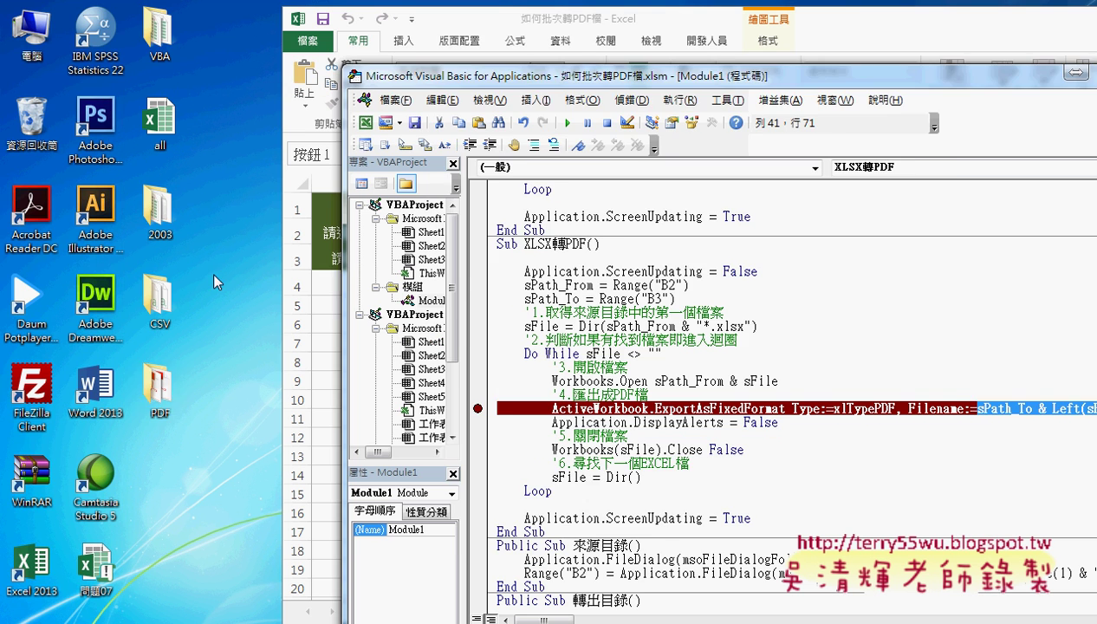
pyautogui.doubleClick(146, 401)
pyautogui.moveTo(668, 444); pyautogui.dragTo(633, 136)
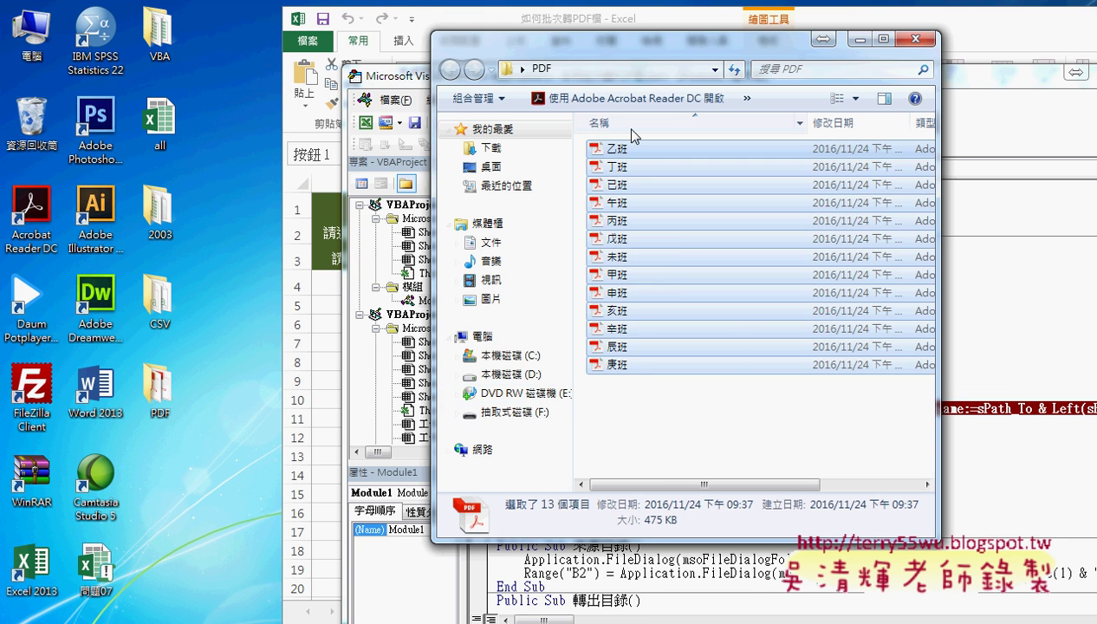
pyautogui.press('Delete')
pyautogui.click(626, 337)
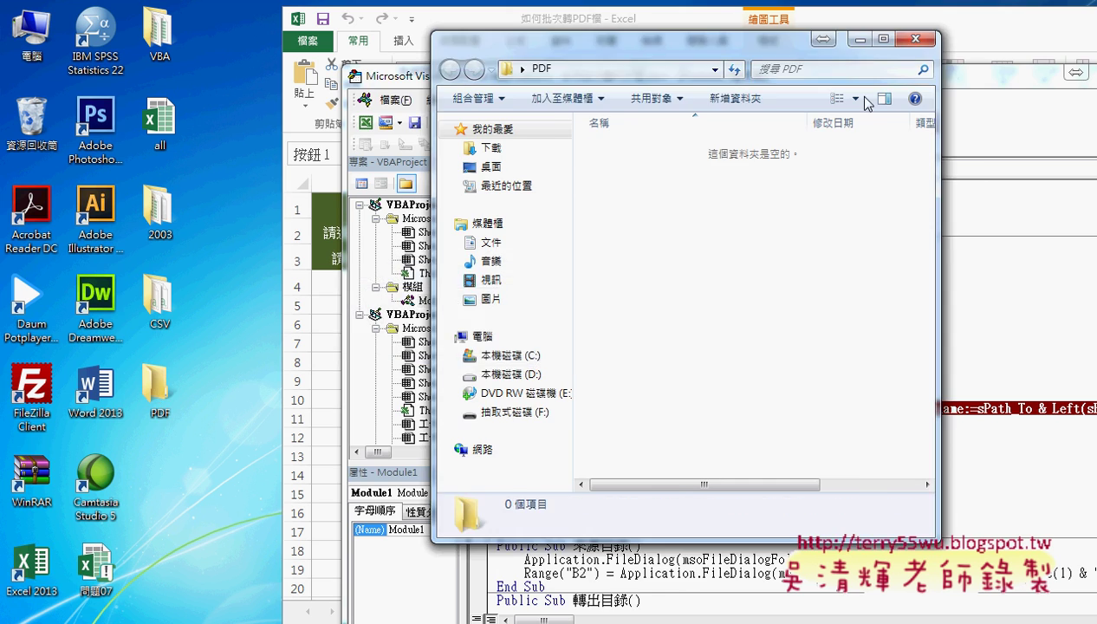
pyautogui.click(951, 39)
# - Run the XLSX轉PDF macro and widen the editor to show the paused export line
pyautogui.click(742, 286)
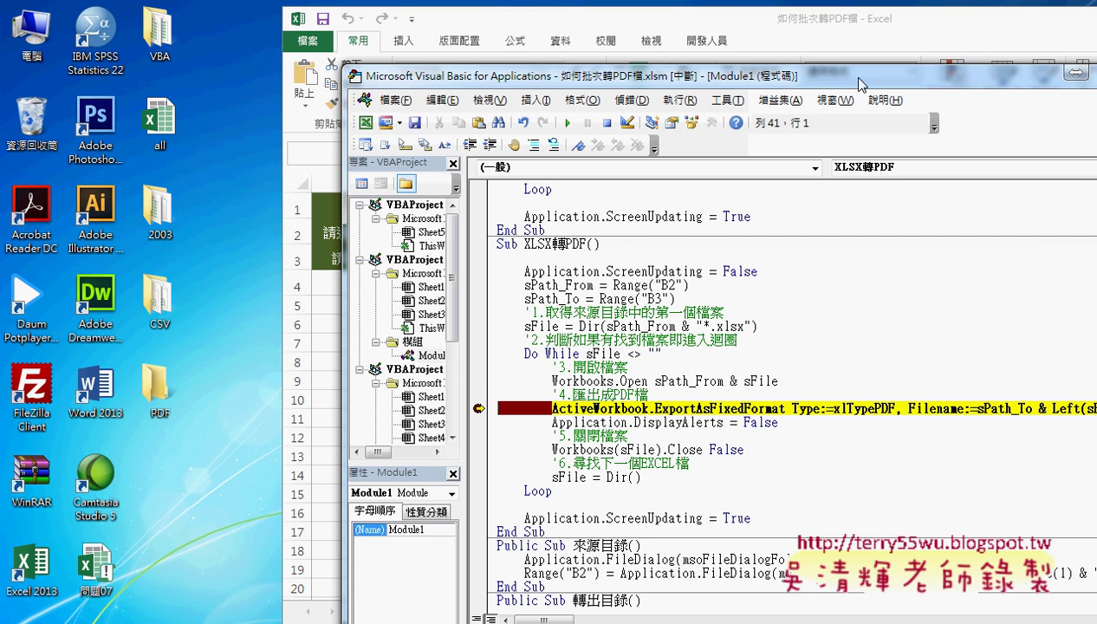
pyautogui.moveTo(856, 77); pyautogui.dragTo(587, 36)
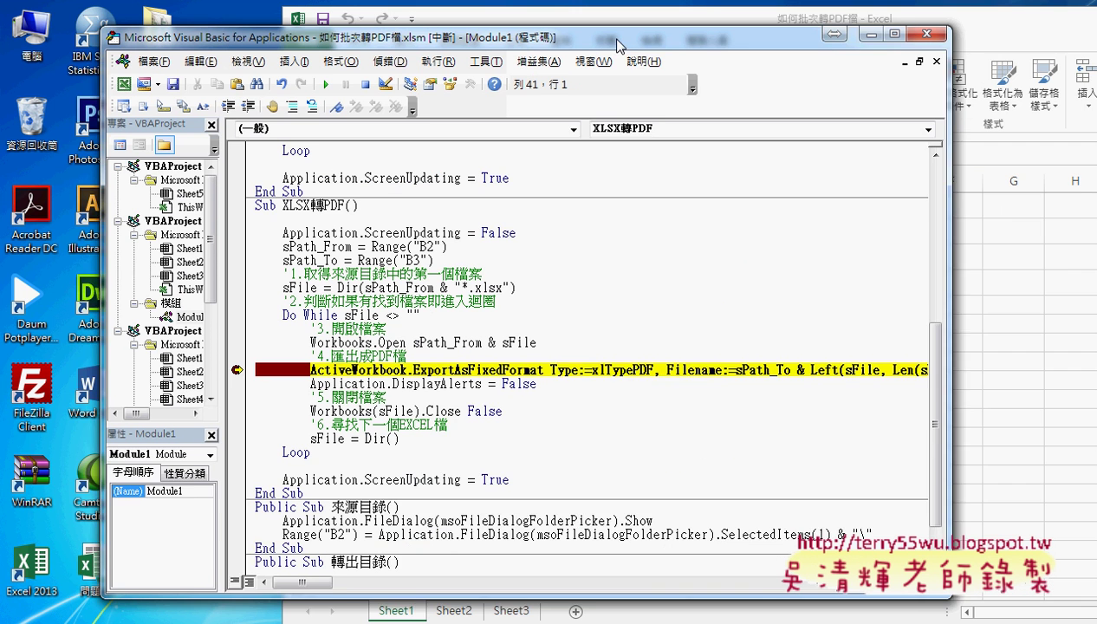
pyautogui.moveTo(923, 284); pyautogui.dragTo(1085, 283)
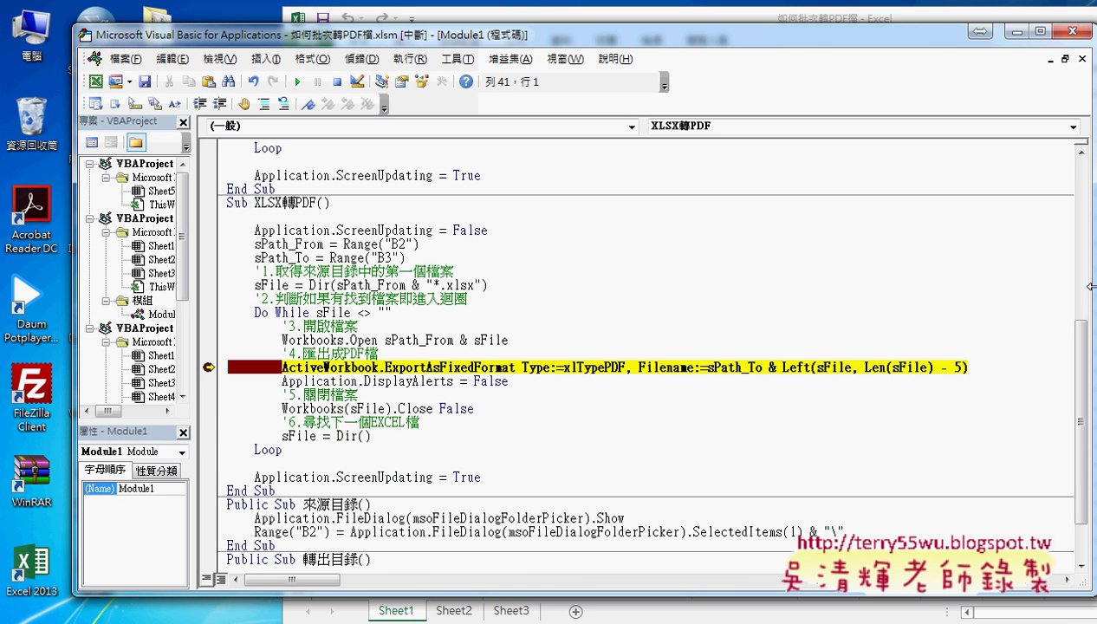
# - Check the sFile, Len(sFile) - 5 and sPath_To values: sFile is 丁班.xlsx, length 7
pyautogui.moveTo(912, 369)
pyautogui.moveTo(870, 367)
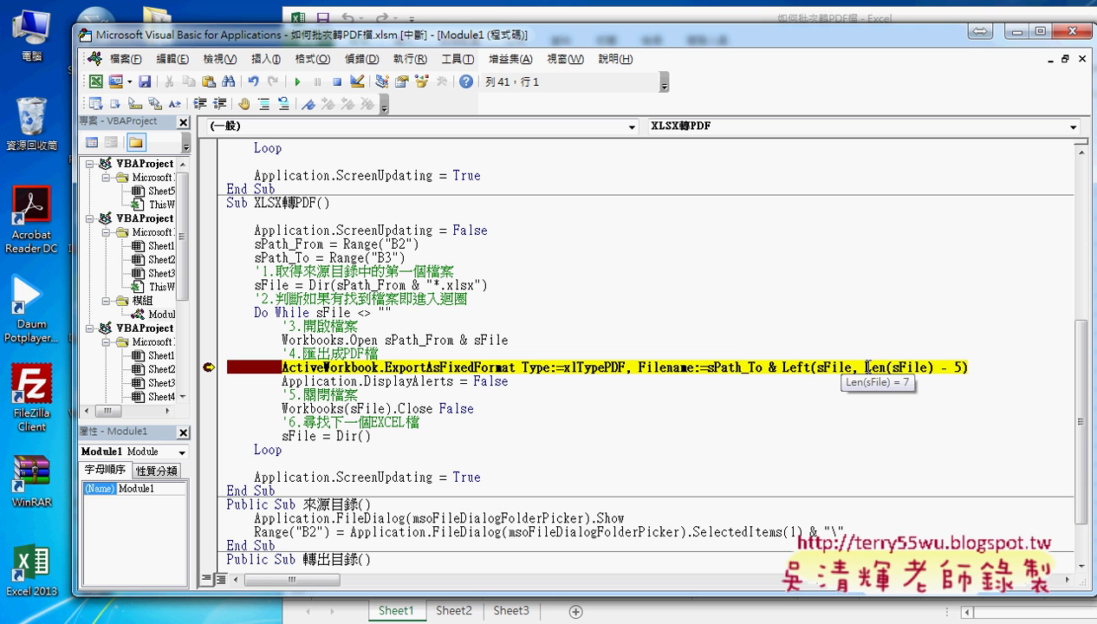
pyautogui.moveTo(867, 367); pyautogui.dragTo(933, 368)
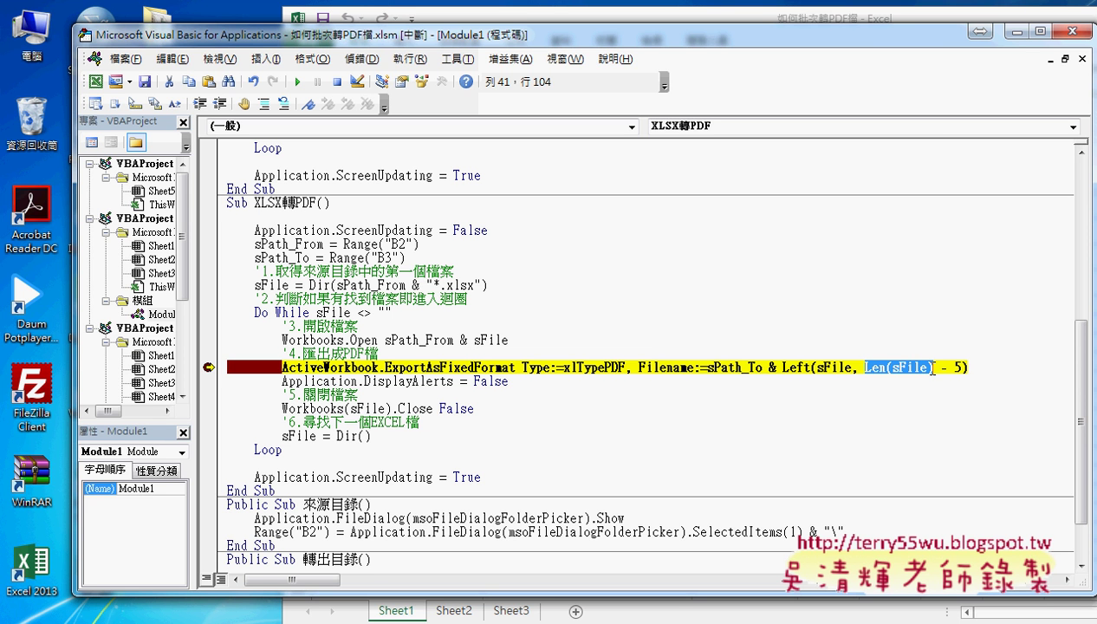
pyautogui.moveTo(882, 373)
pyautogui.moveTo(963, 368); pyautogui.dragTo(858, 371)
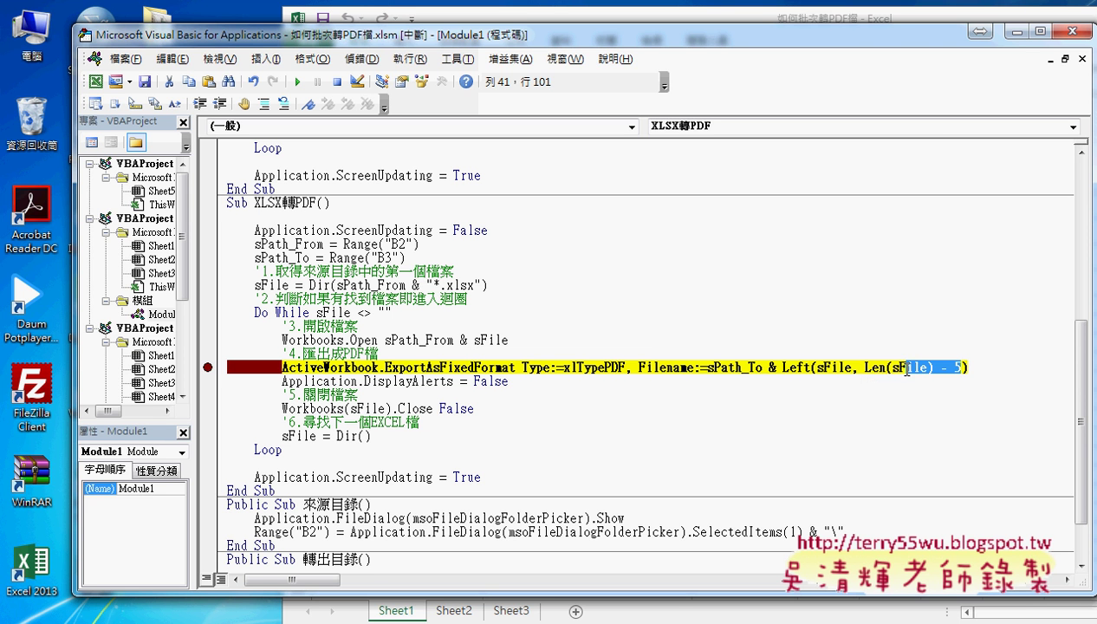
pyautogui.moveTo(783, 369); pyautogui.dragTo(810, 370)
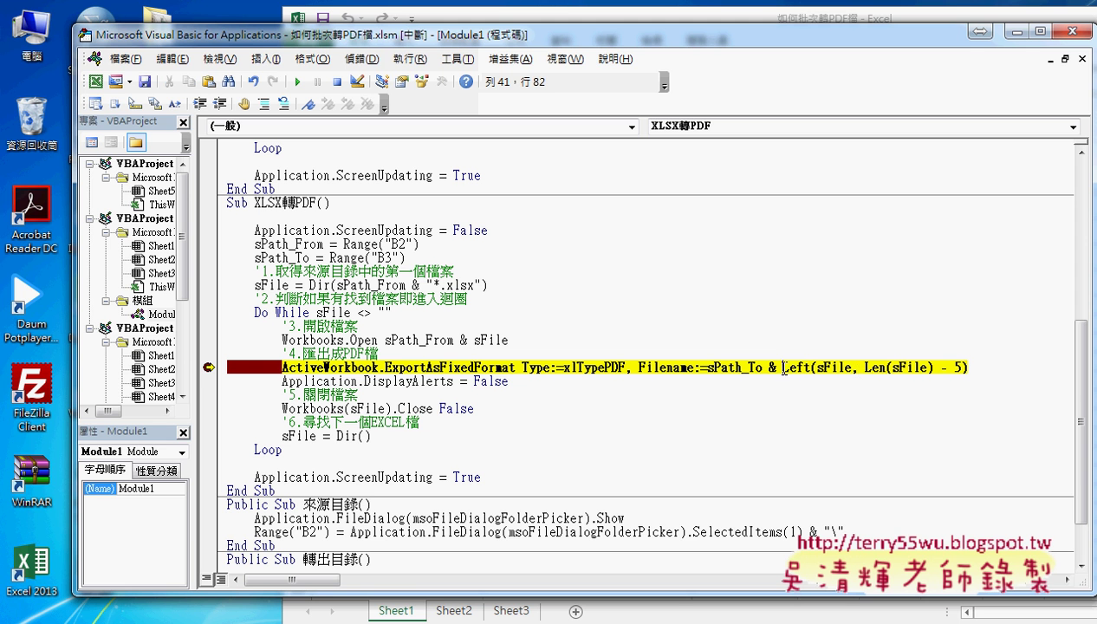
pyautogui.moveTo(830, 369)
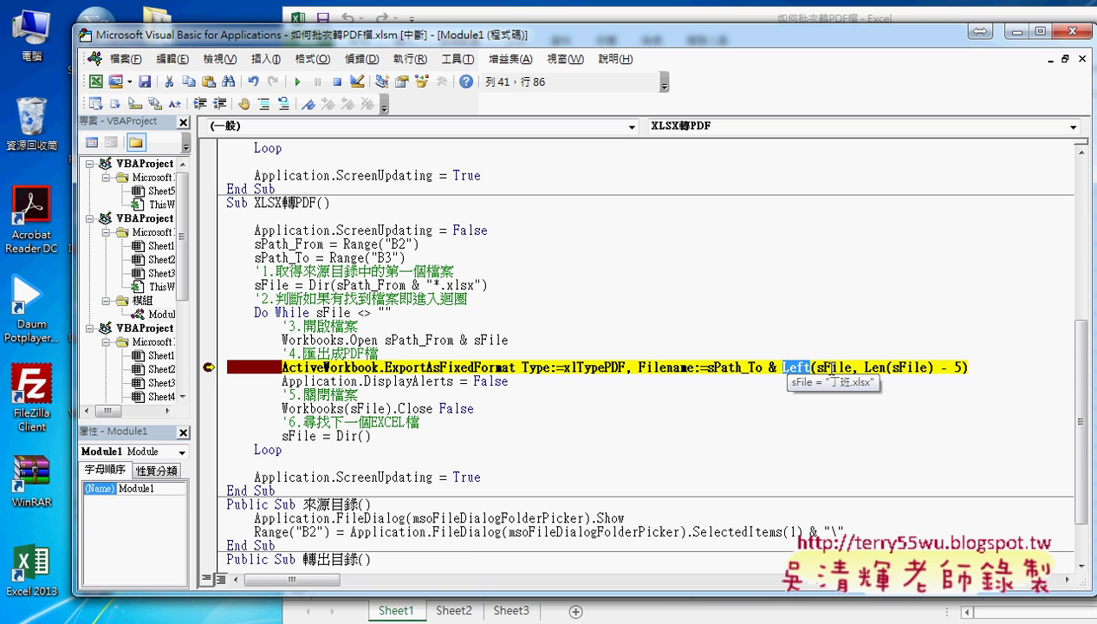
pyautogui.moveTo(728, 370)
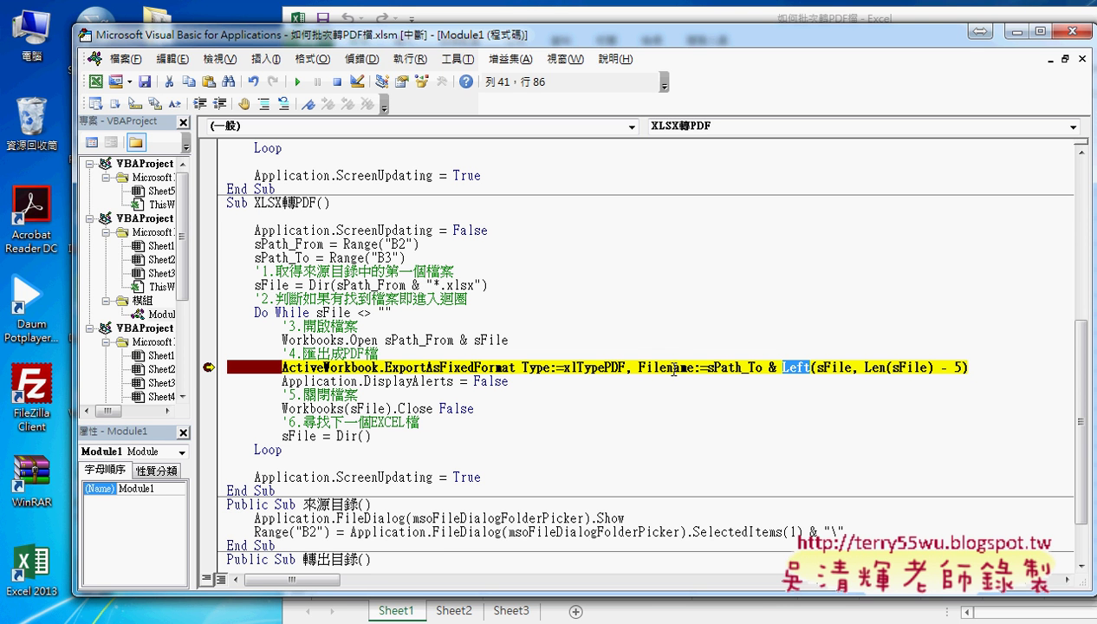
# - Clear the export-line breakpoint, let the conversion finish, then close the Excel workbook
pyautogui.click(211, 366)
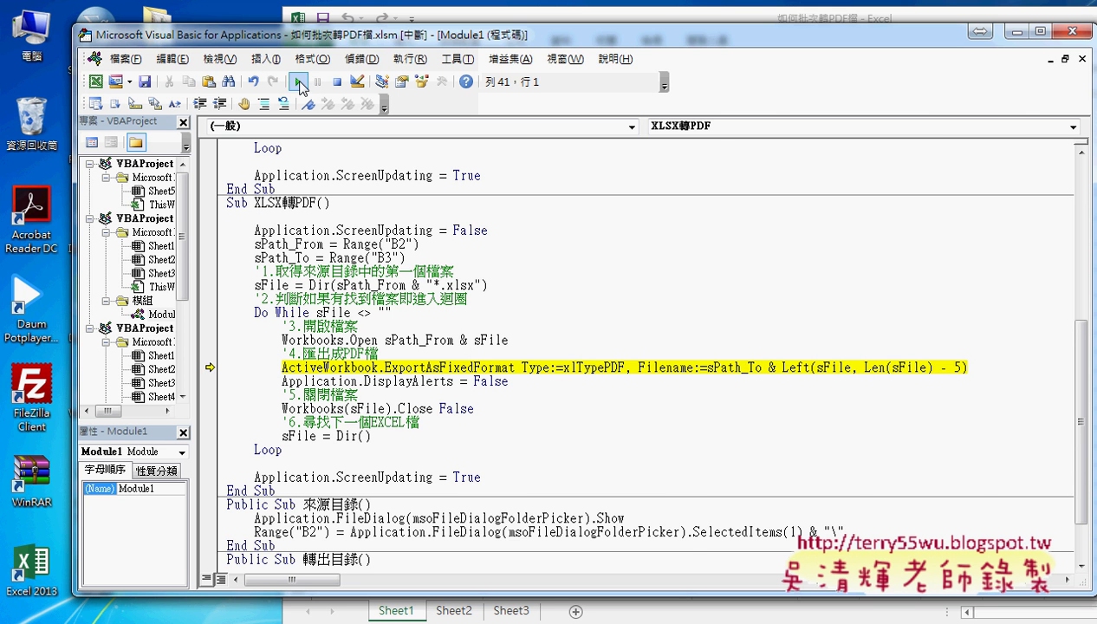
pyautogui.click(300, 83)
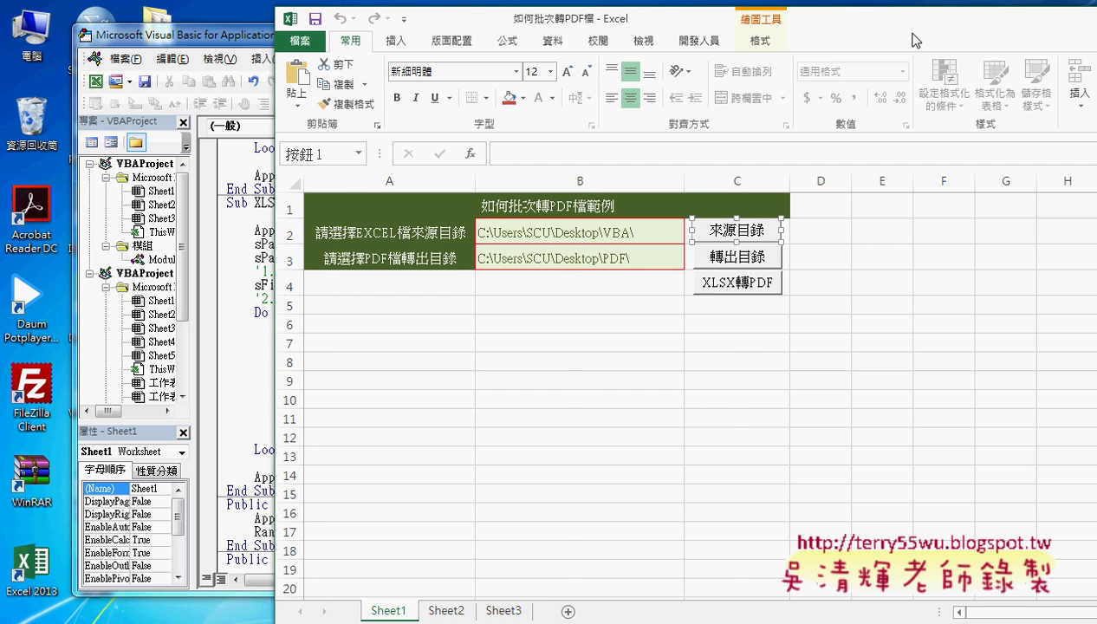
pyautogui.moveTo(1057, 39); pyautogui.dragTo(814, 39)
pyautogui.doubleClick(736, 32)
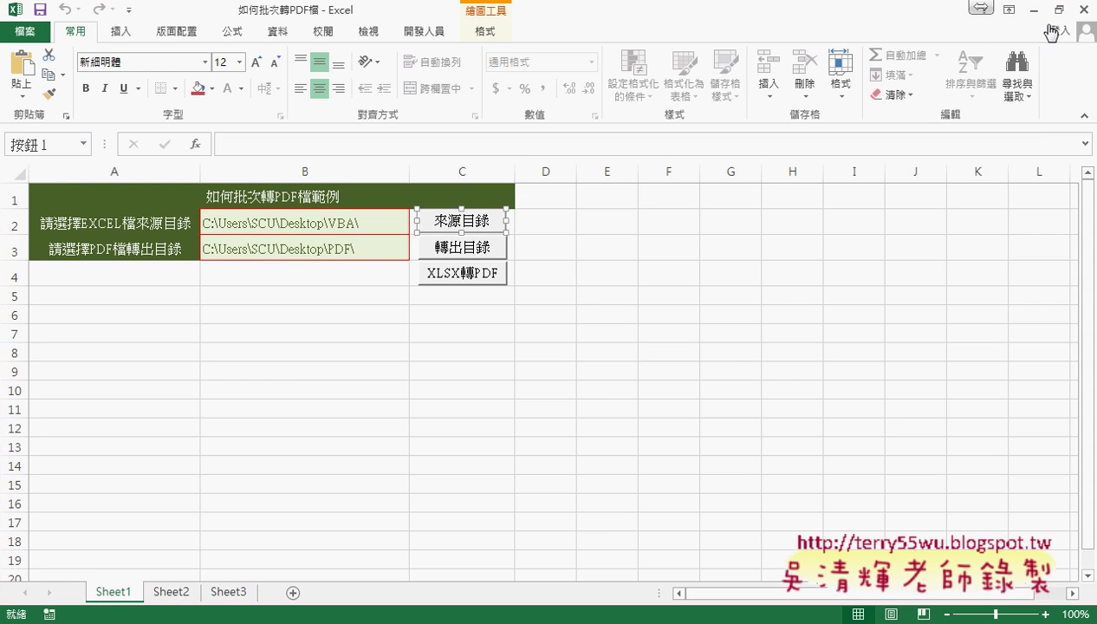
pyautogui.click(1082, 9)
# - Close Excel without saving and delete the desktop 'all' workbook to the recycle bin
pyautogui.click(561, 338)
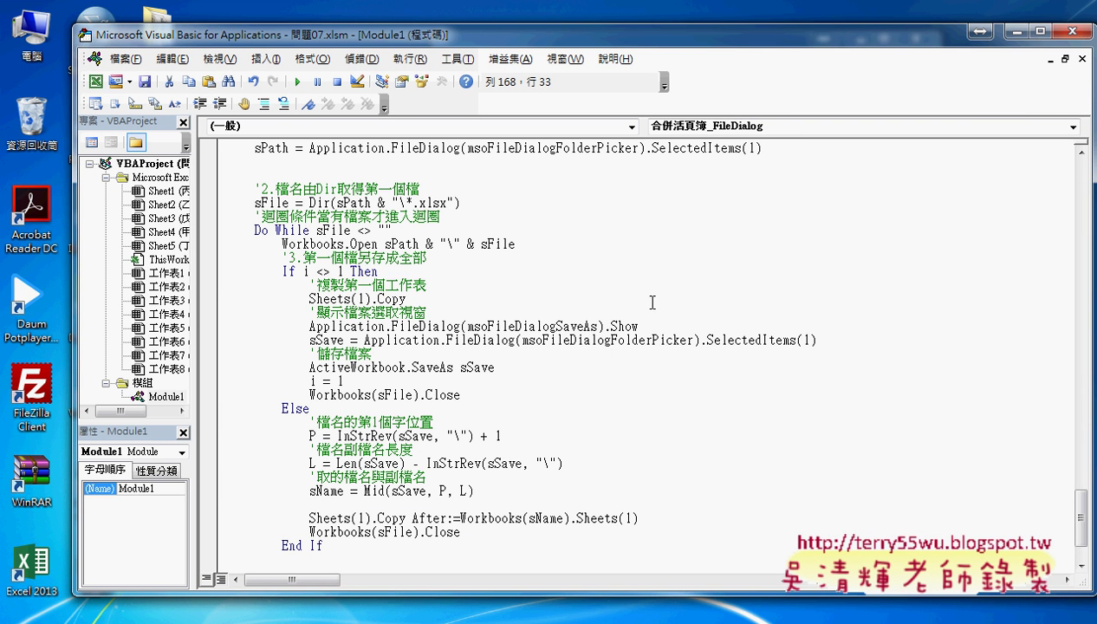
pyautogui.moveTo(651, 48); pyautogui.dragTo(792, 27)
pyautogui.click(160, 121)
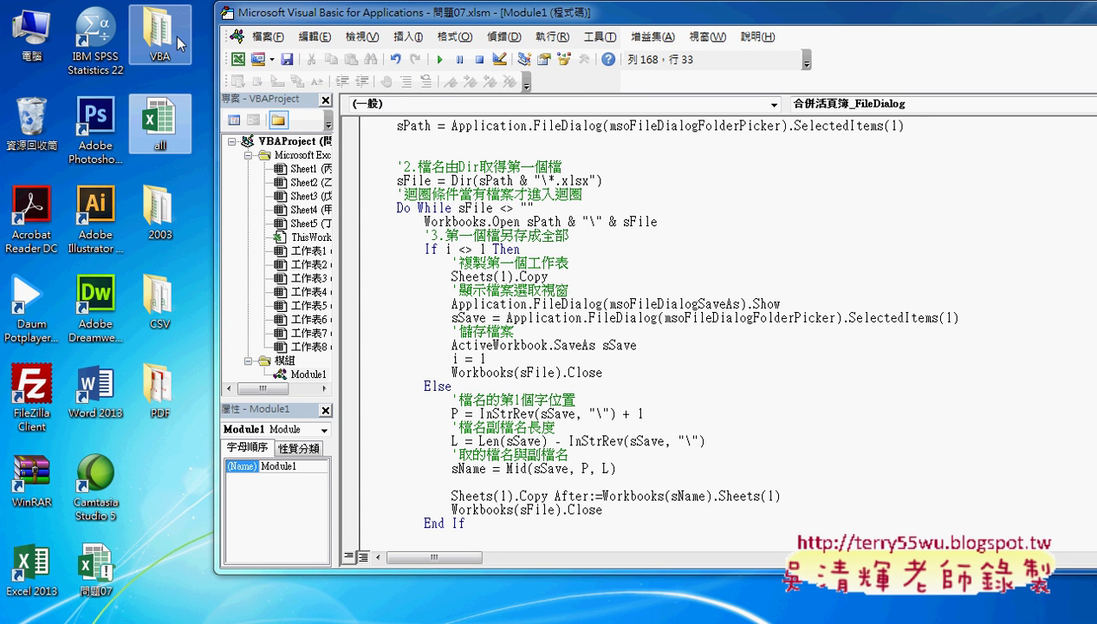
pyautogui.moveTo(165, 50)
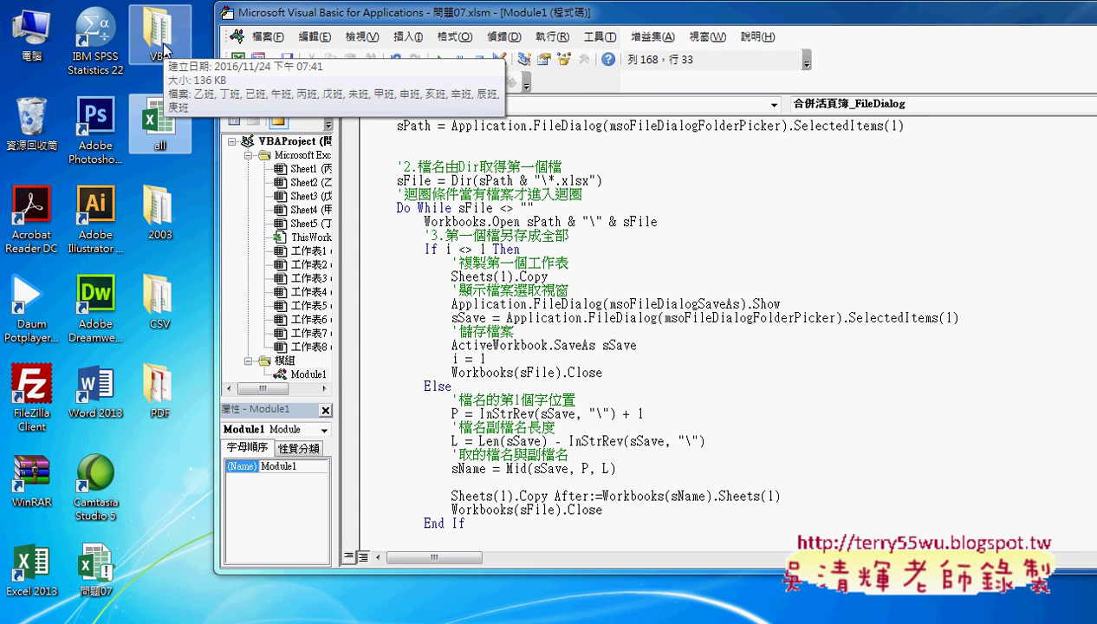
pyautogui.rightClick(156, 126)
pyautogui.click(227, 482)
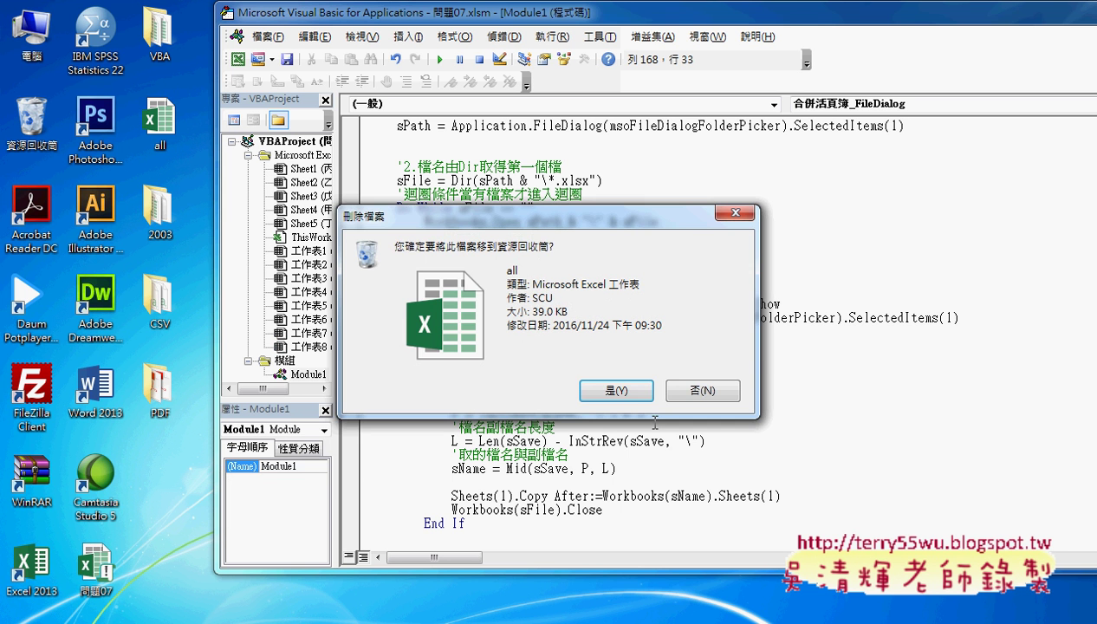
pyautogui.click(625, 396)
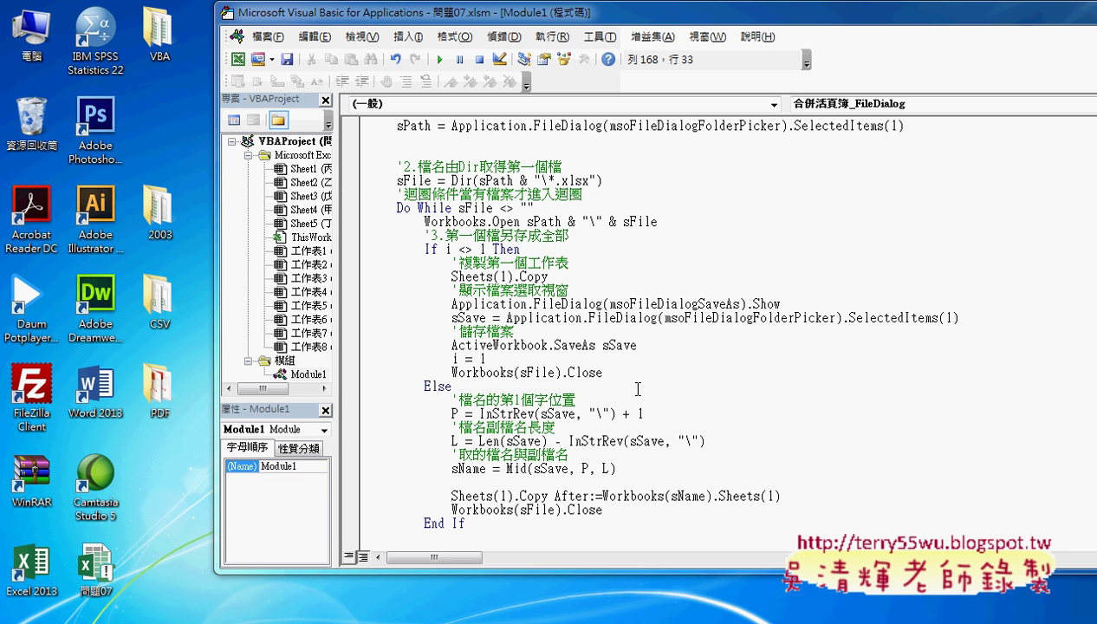
# - Minimize the 問題07 workbook and return to the macro code editor
pyautogui.click(578, 413)
pyautogui.scroll(3, 578, 413)
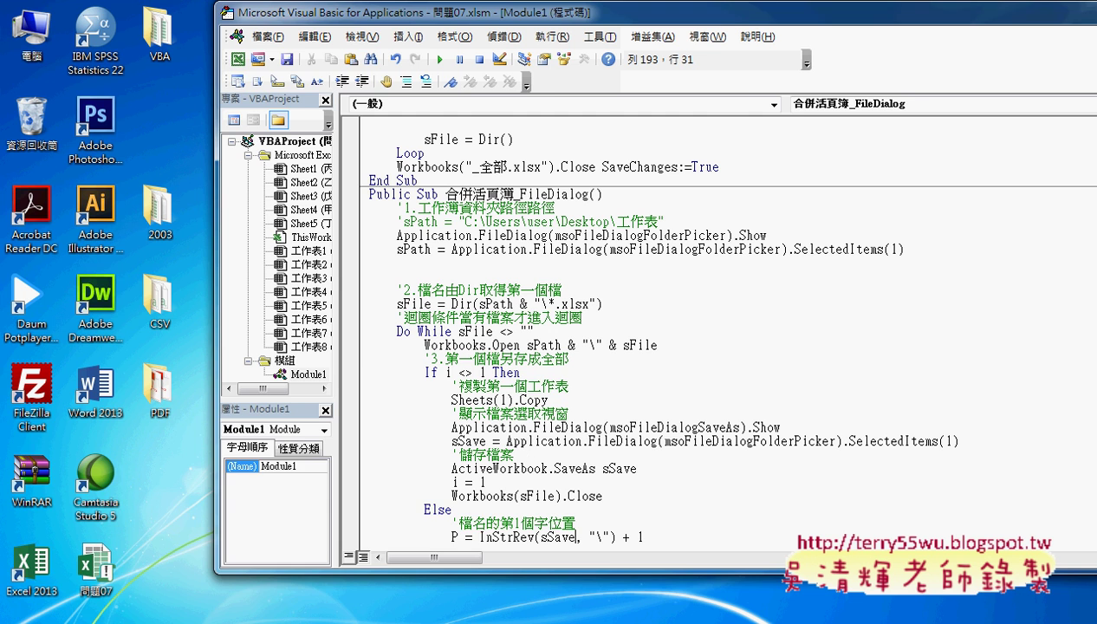
pyautogui.click(290, 621)
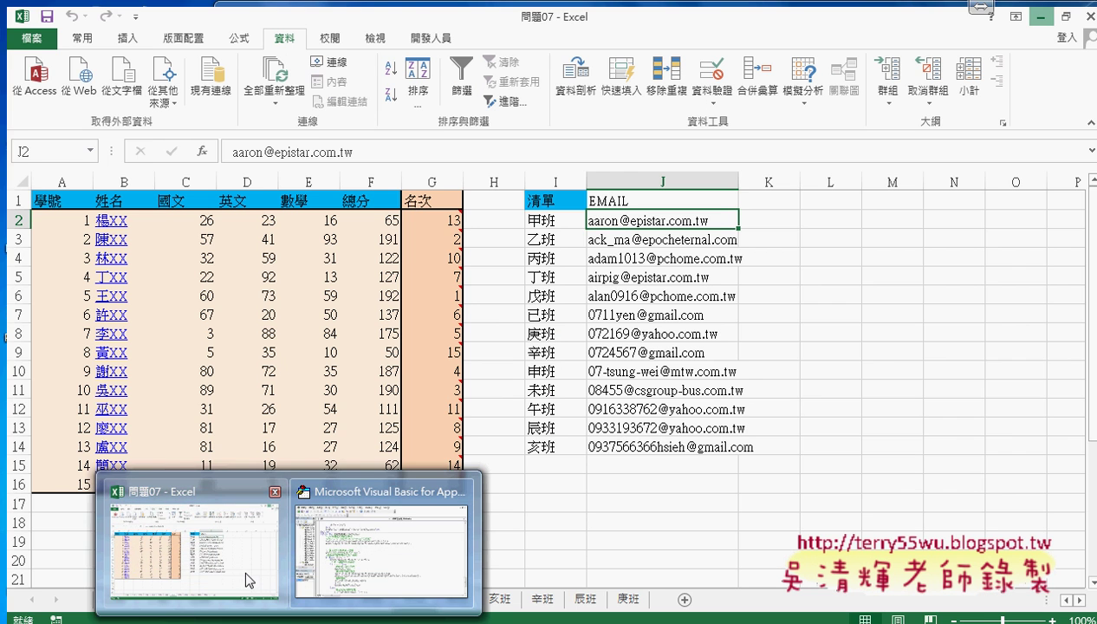
pyautogui.click(242, 566)
pyautogui.click(290, 620)
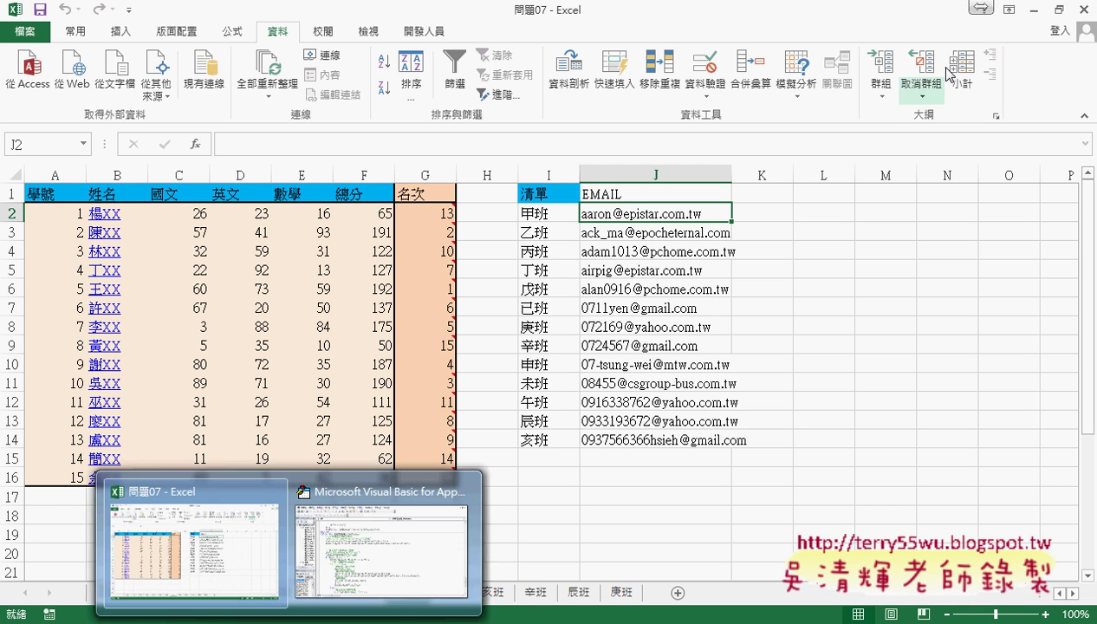
pyautogui.click(184, 529)
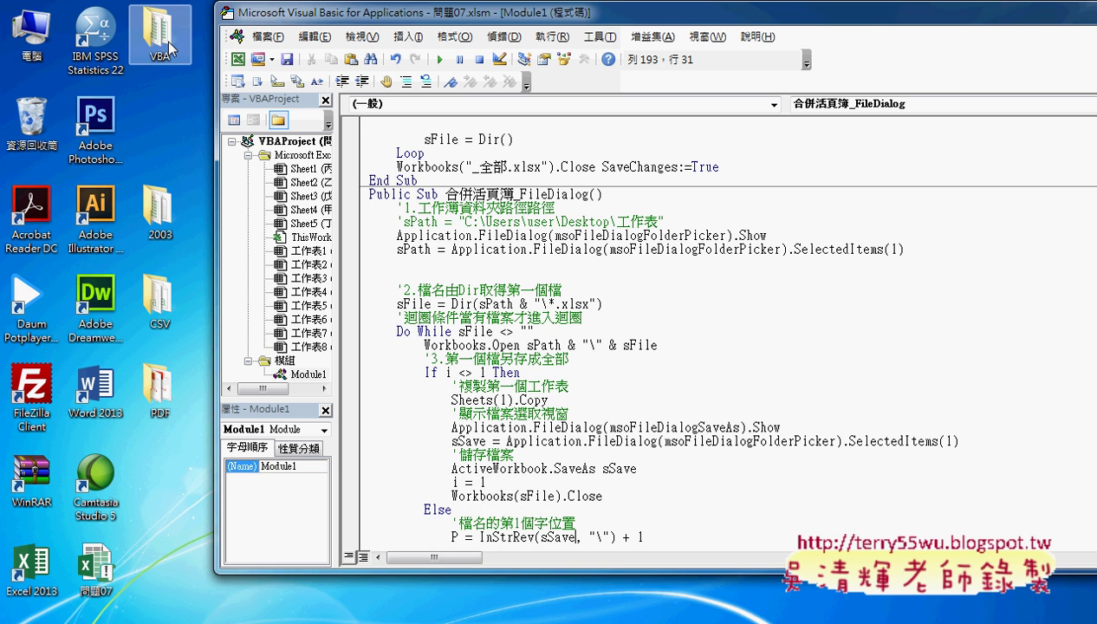
# - Open the desktop VBA folder and place it narrowly beside the code editor
pyautogui.click(174, 50)
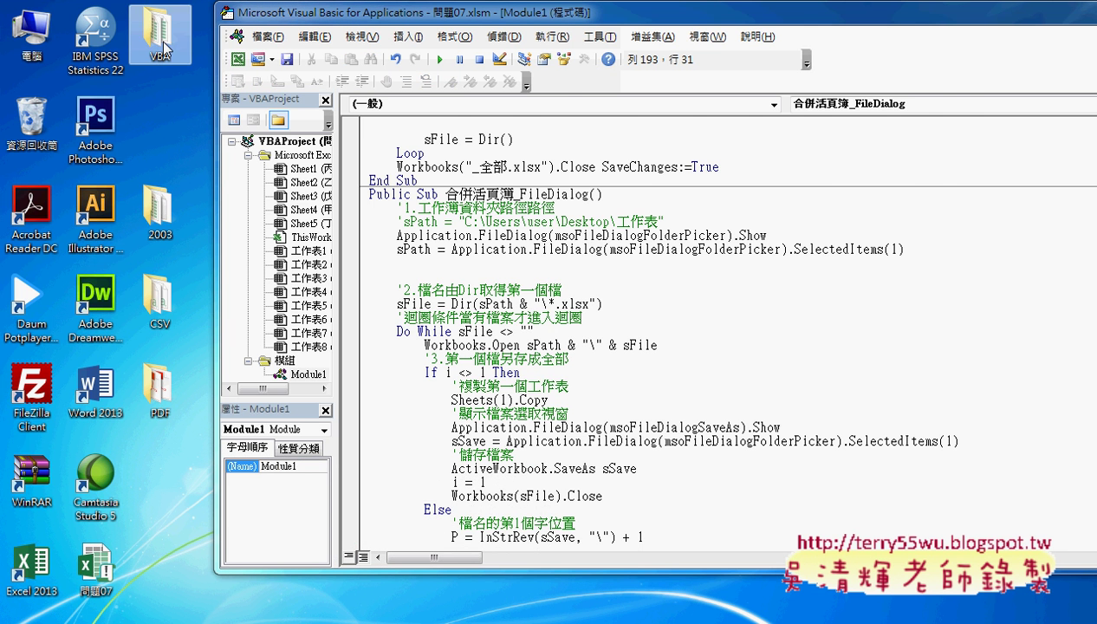
pyautogui.doubleClick(176, 49)
pyautogui.moveTo(623, 88); pyautogui.dragTo(161, 93)
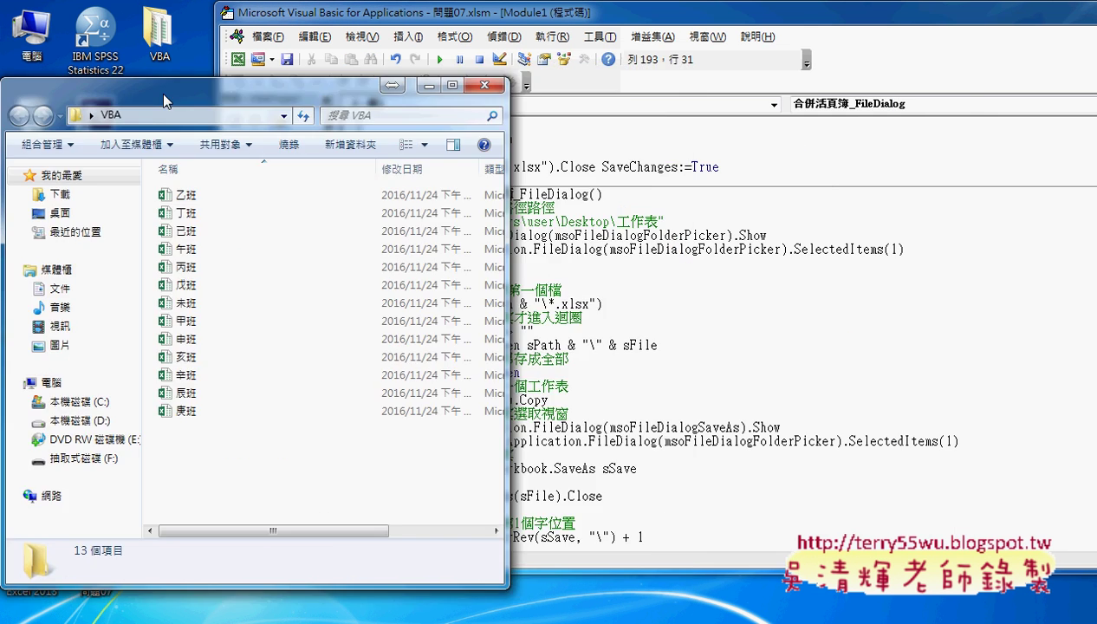
pyautogui.moveTo(504, 236); pyautogui.dragTo(257, 236)
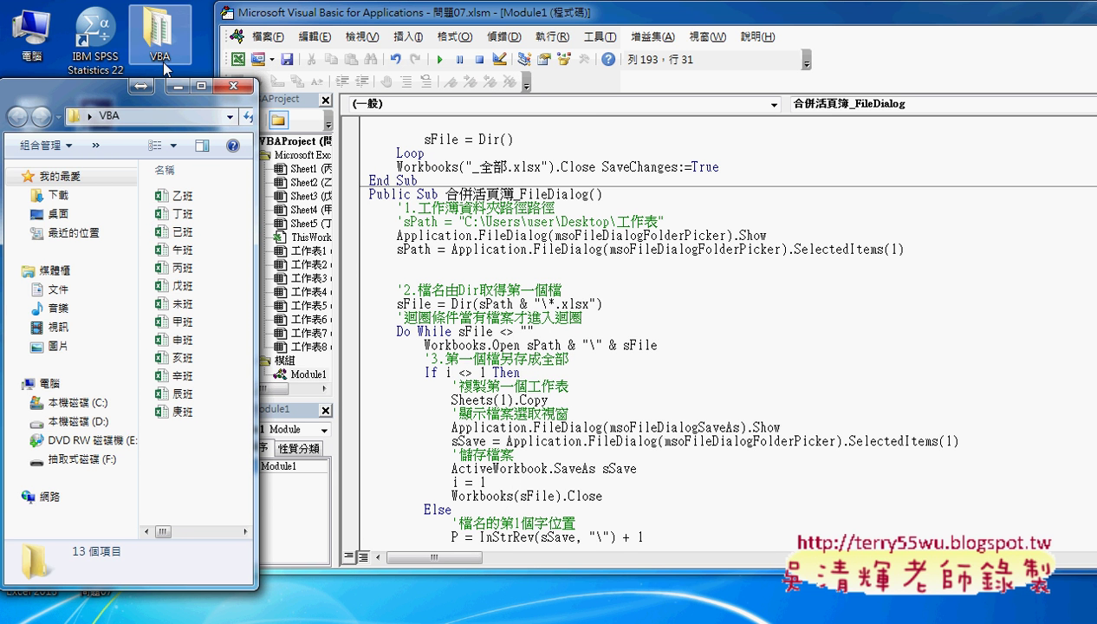
pyautogui.click(668, 305)
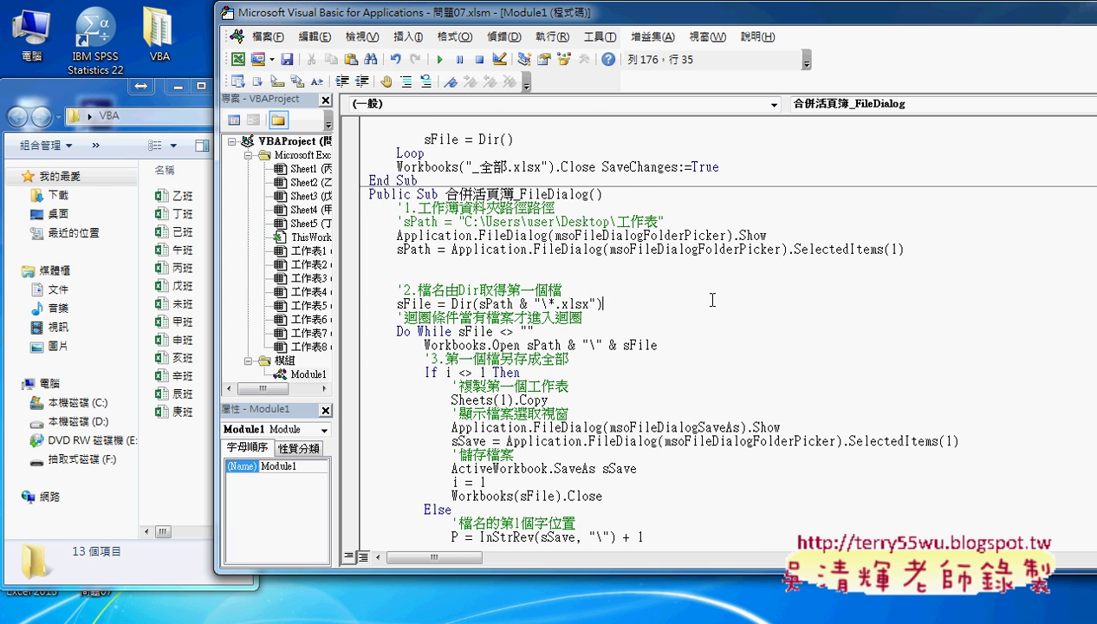
pyautogui.scroll(-2, 707, 296)
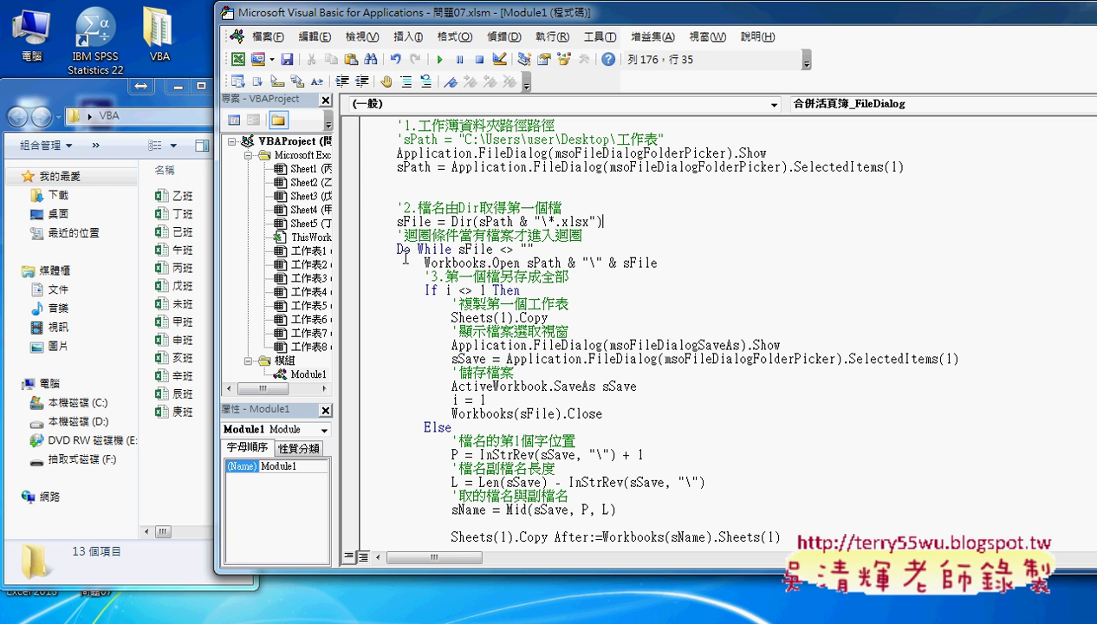
pyautogui.moveTo(396, 250); pyautogui.dragTo(451, 250)
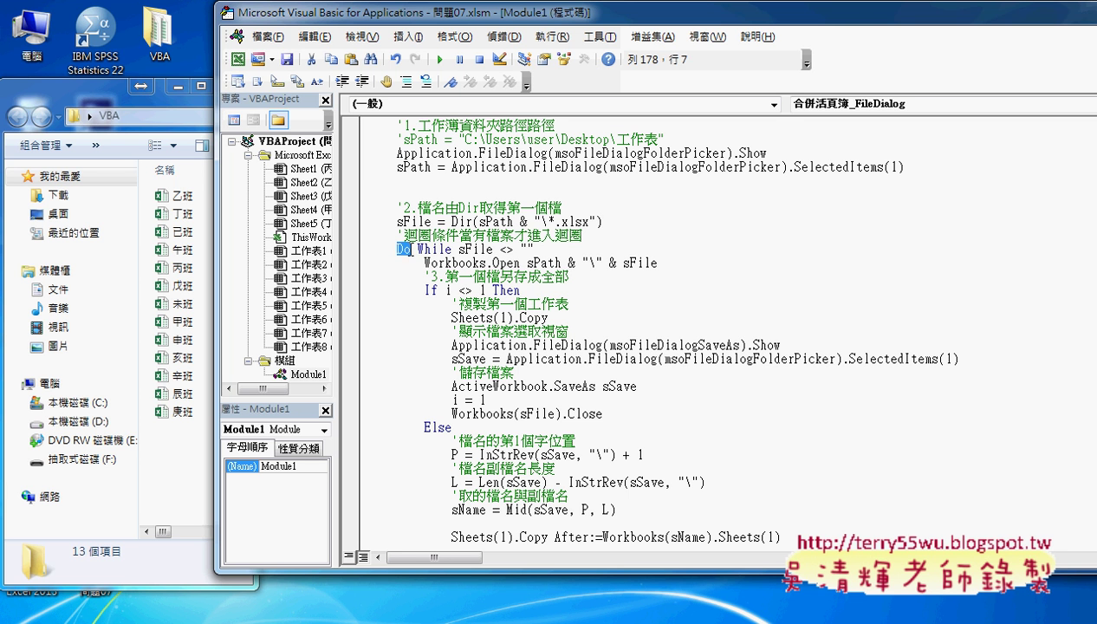
pyautogui.click(599, 222)
pyautogui.moveTo(599, 222); pyautogui.dragTo(451, 222)
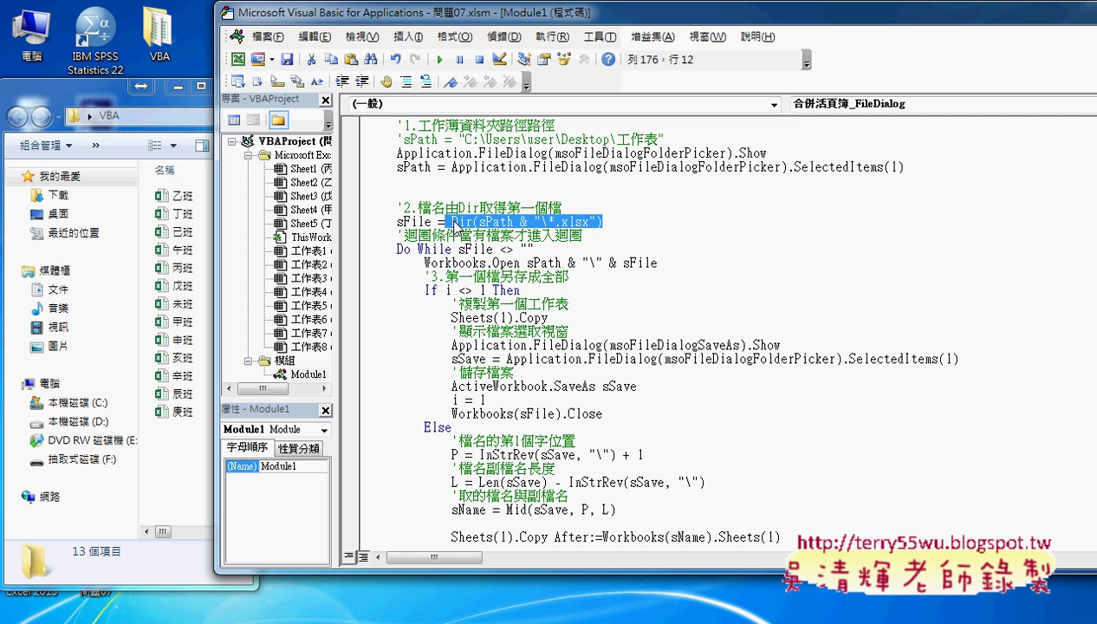
pyautogui.moveTo(430, 222); pyautogui.dragTo(398, 222)
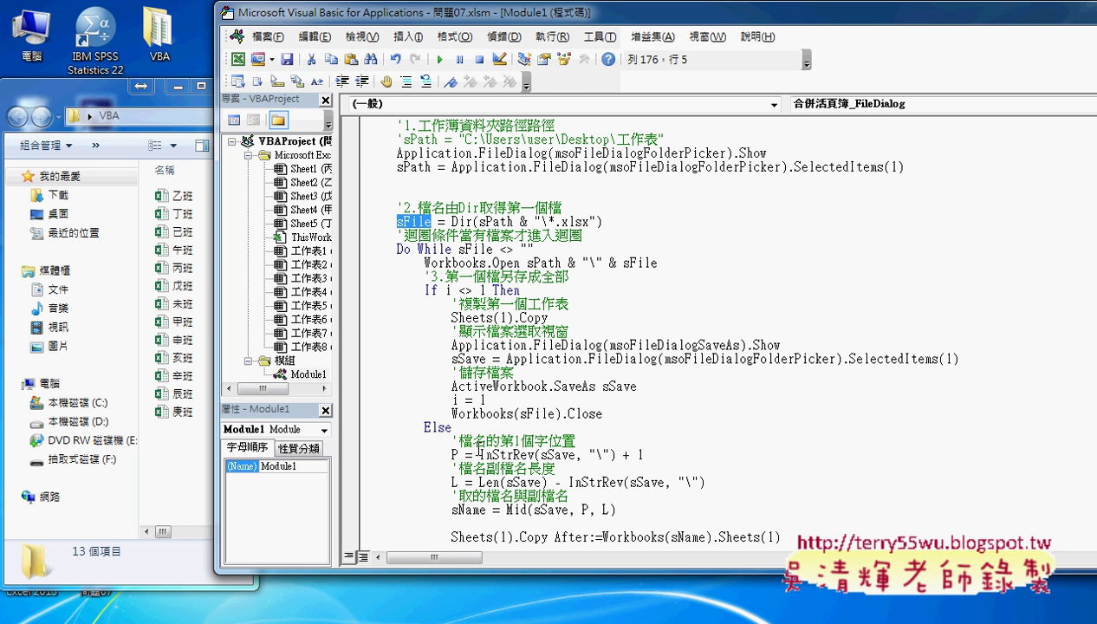
pyautogui.scroll(-2, 636, 345)
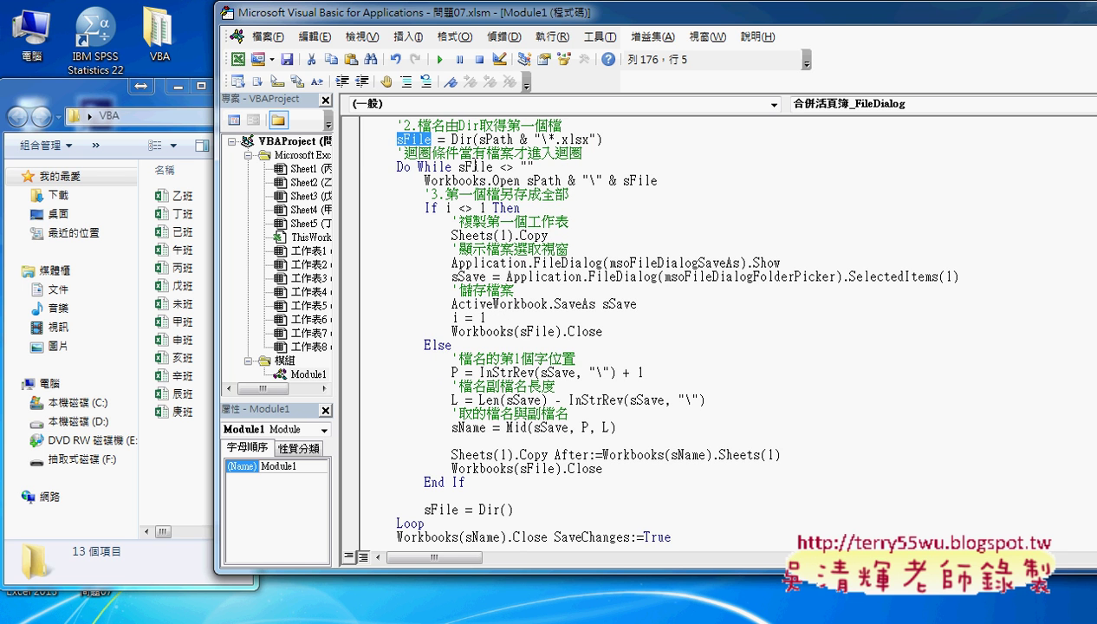
pyautogui.moveTo(459, 167); pyautogui.dragTo(534, 166)
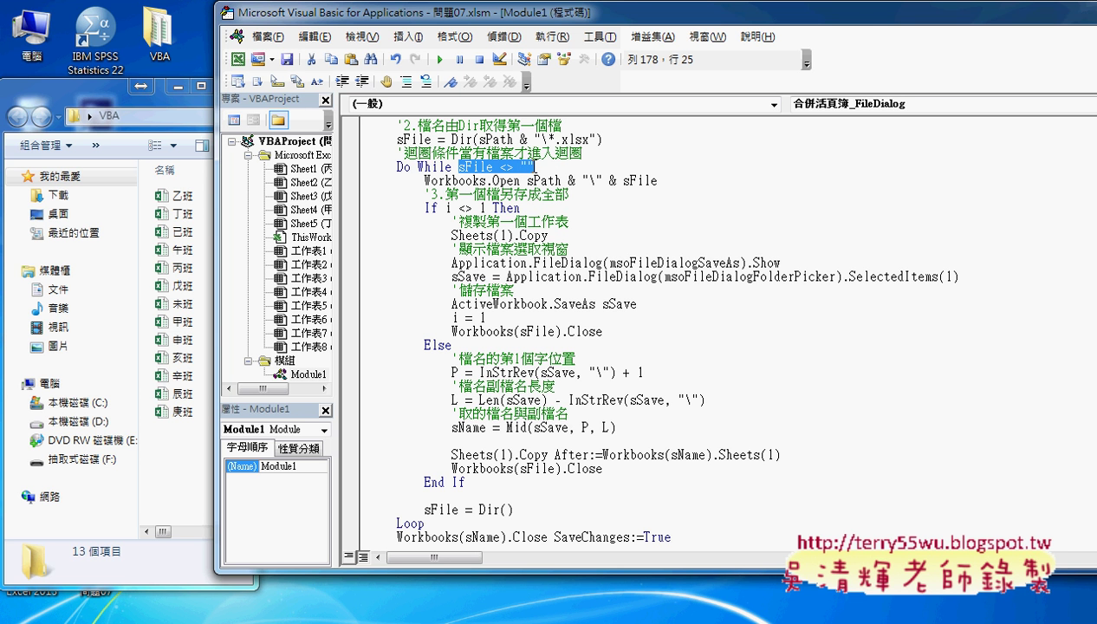
pyautogui.moveTo(424, 181); pyautogui.dragTo(518, 180)
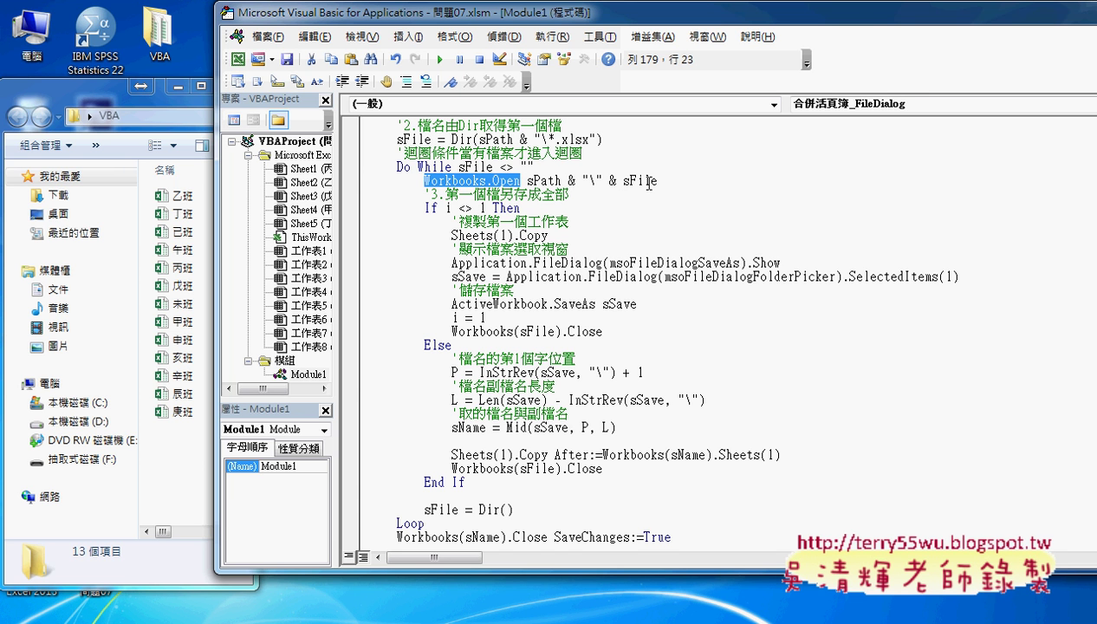
pyautogui.click(429, 208)
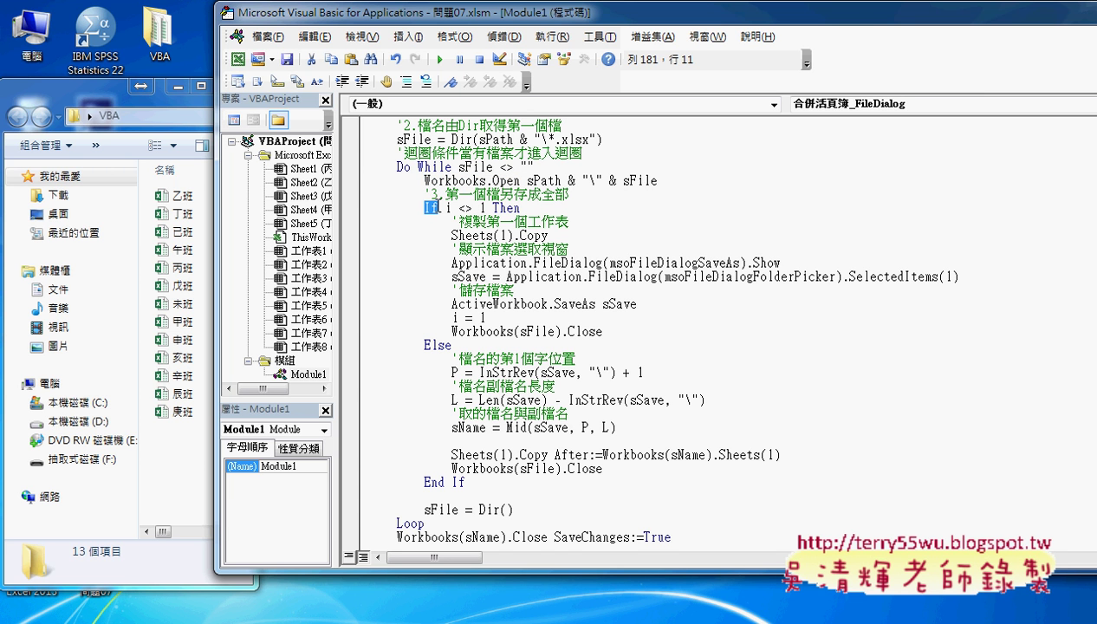
# - Highlight the If i <> 1 block, Sheets(1).Copy and save-dialog lines in the merge code
pyautogui.click(438, 344)
pyautogui.moveTo(424, 481); pyautogui.dragTo(472, 483)
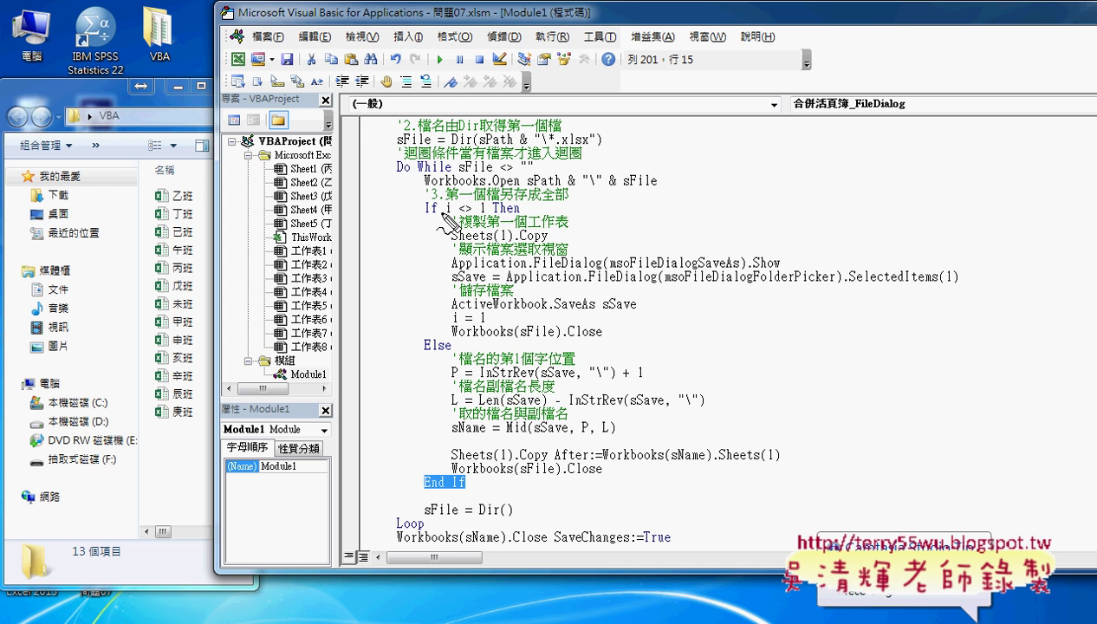
pyautogui.moveTo(434, 213); pyautogui.dragTo(490, 211)
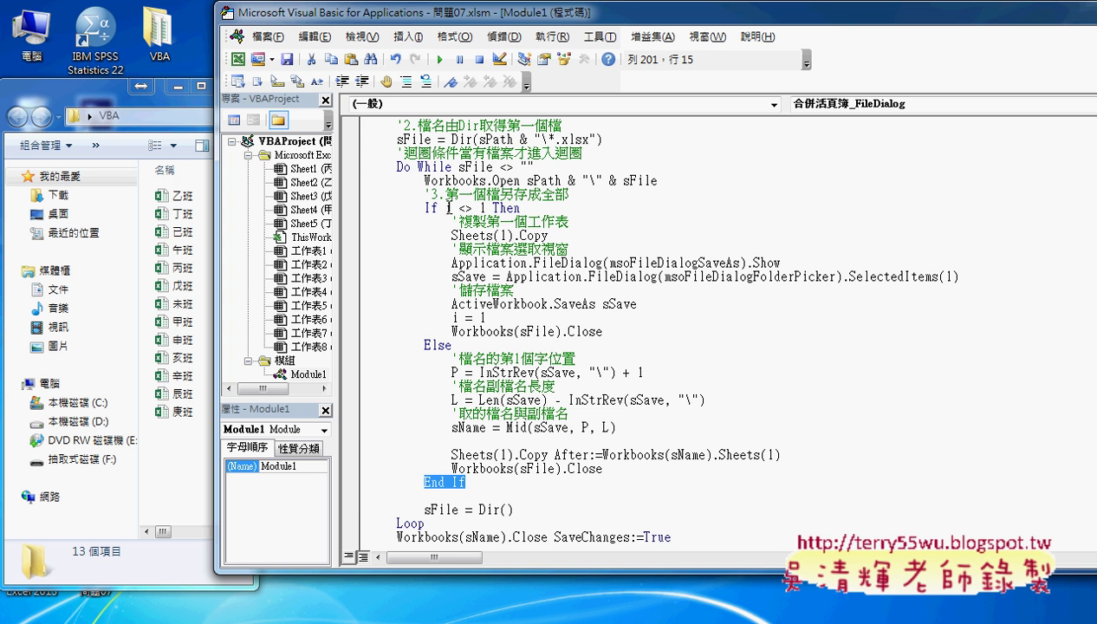
pyautogui.moveTo(445, 208); pyautogui.dragTo(486, 208)
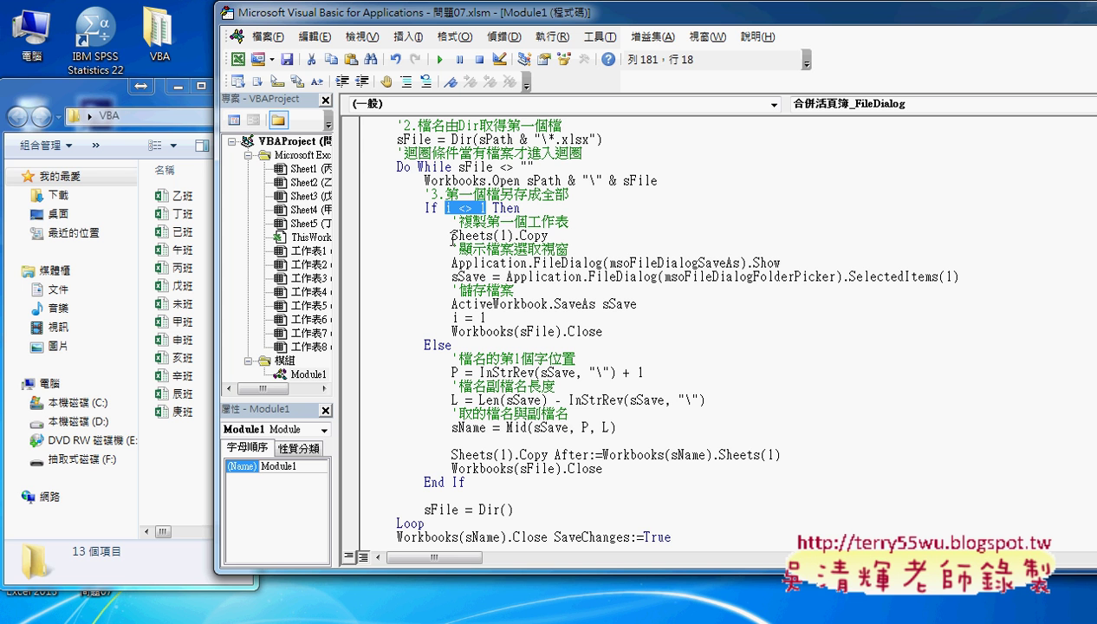
pyautogui.moveTo(451, 236); pyautogui.dragTo(550, 236)
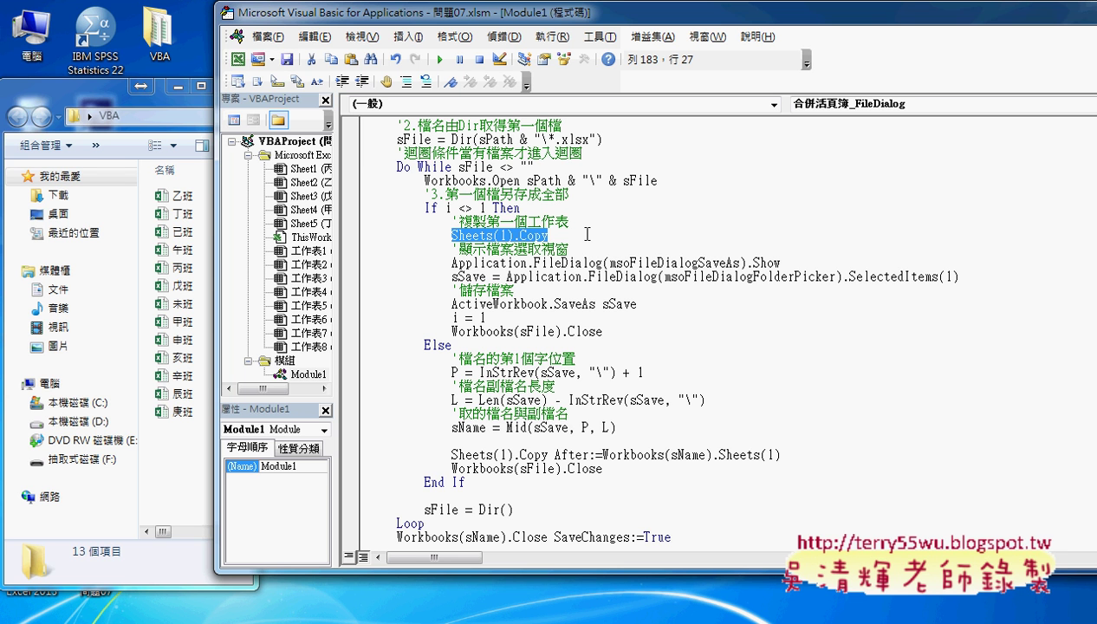
pyautogui.moveTo(451, 263); pyautogui.dragTo(973, 276)
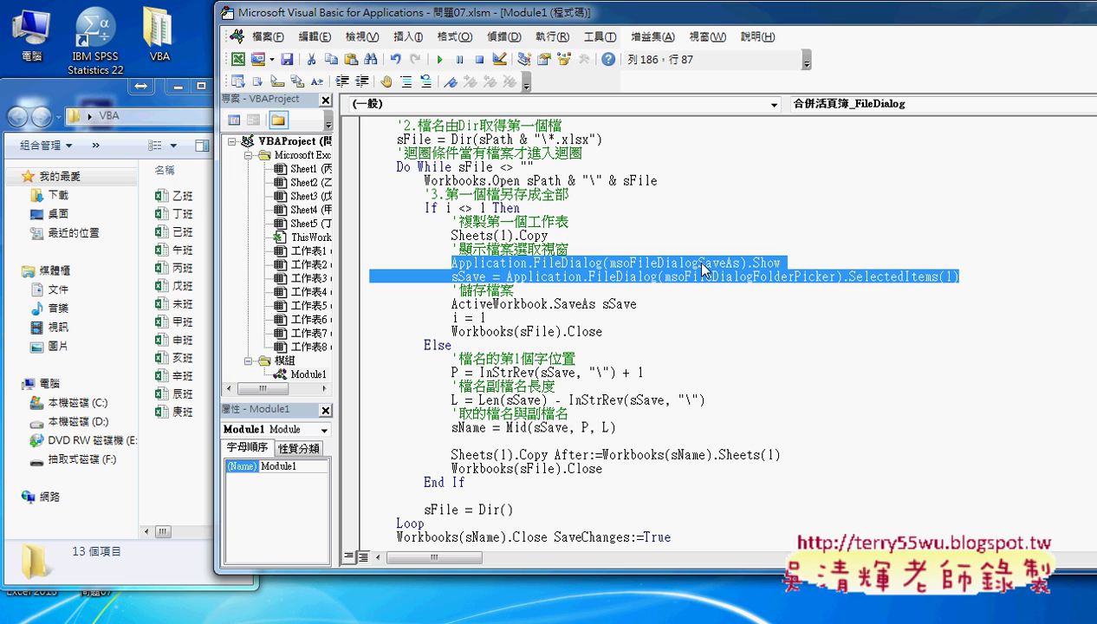
pyautogui.moveTo(702, 271)
pyautogui.mouseDown()
pyautogui.moveTo(709, 280)
pyautogui.moveTo(736, 273)
pyautogui.moveTo(671, 286)
pyautogui.mouseUp()
# - Set breakpoints on the sSave and sPath lines and run the merge macro
pyautogui.click(350, 276)
pyautogui.scroll(2, 517, 289)
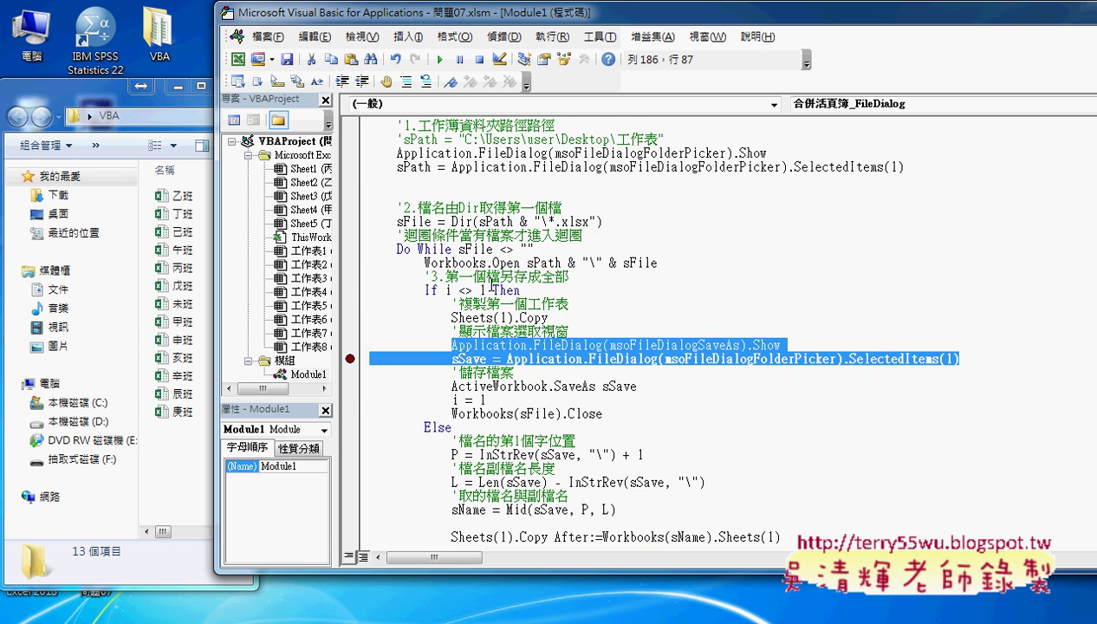
pyautogui.scroll(1, 468, 284)
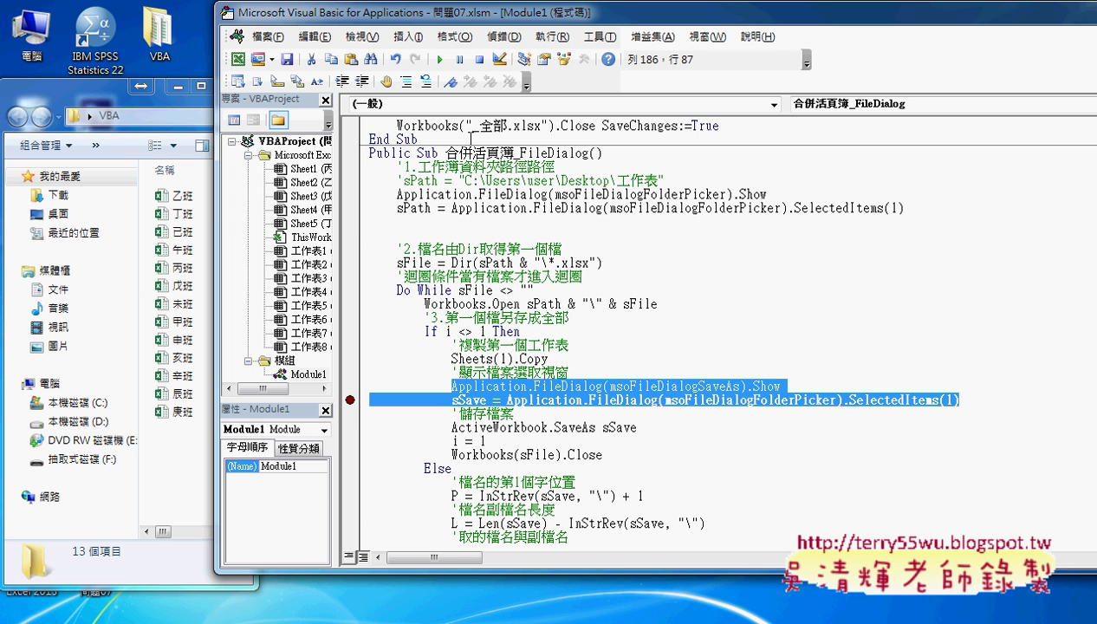
pyautogui.click(354, 208)
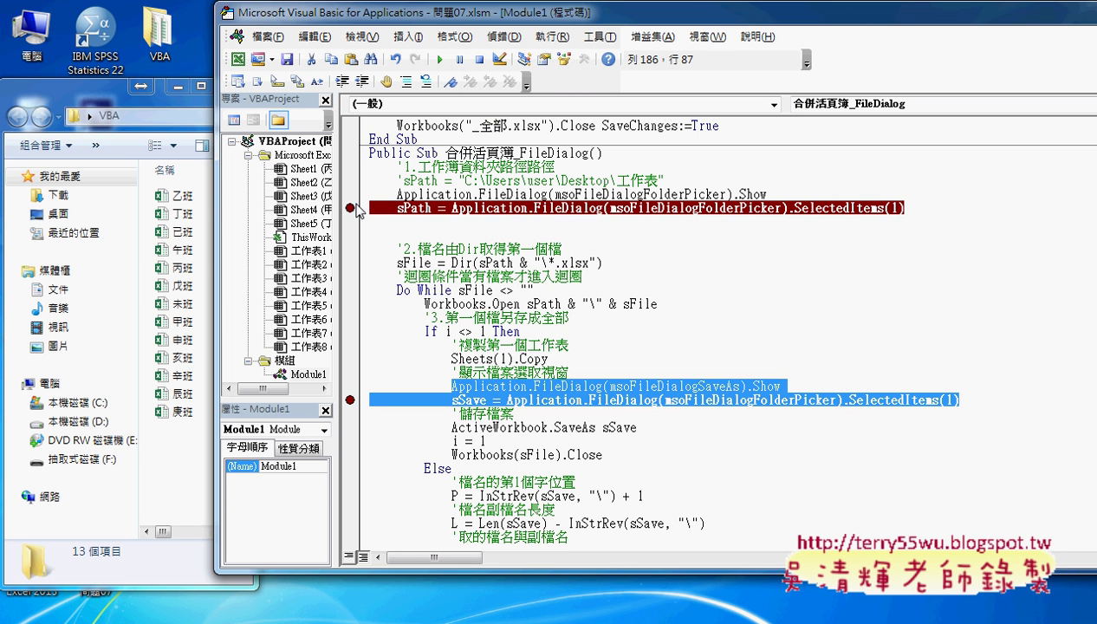
pyautogui.click(440, 59)
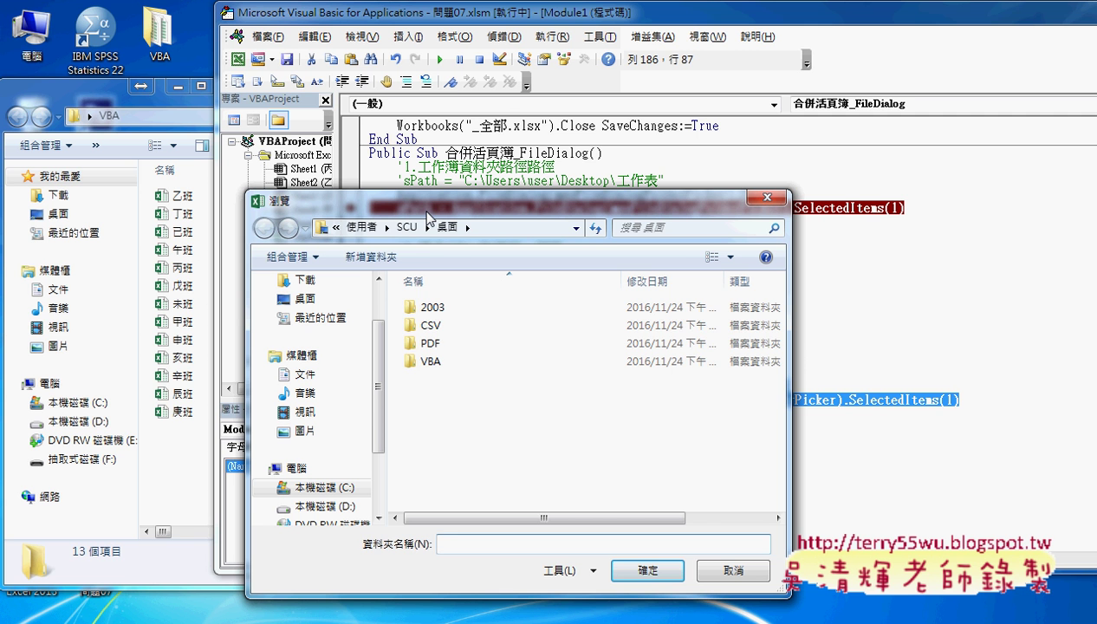
# - Choose VBA as the source folder and step through to opening the first class workbook
pyautogui.doubleClick(431, 362)
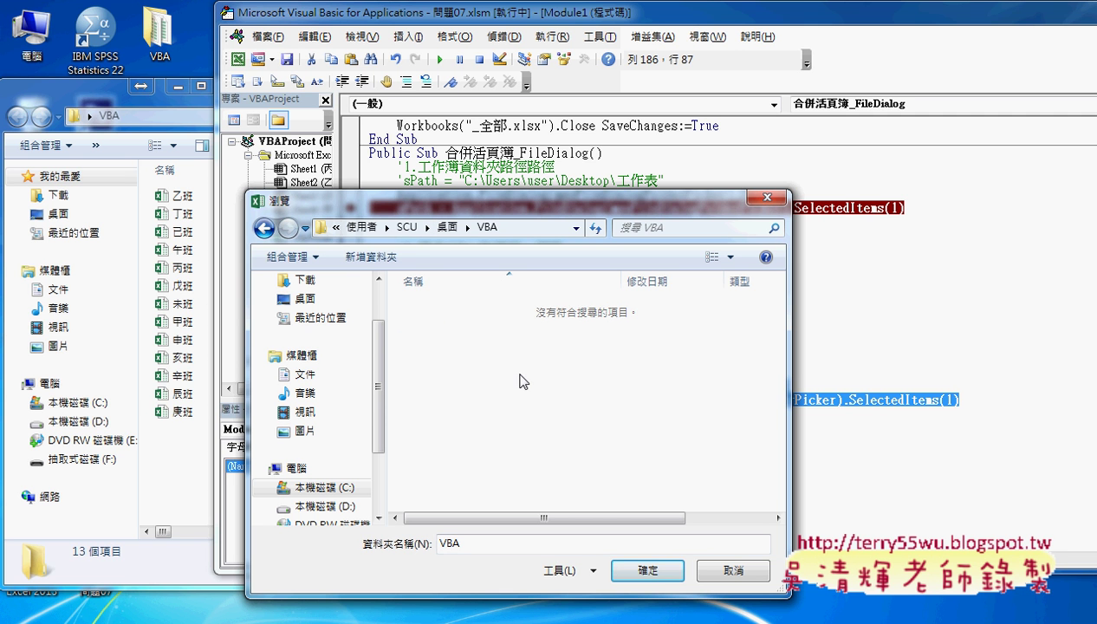
pyautogui.click(648, 570)
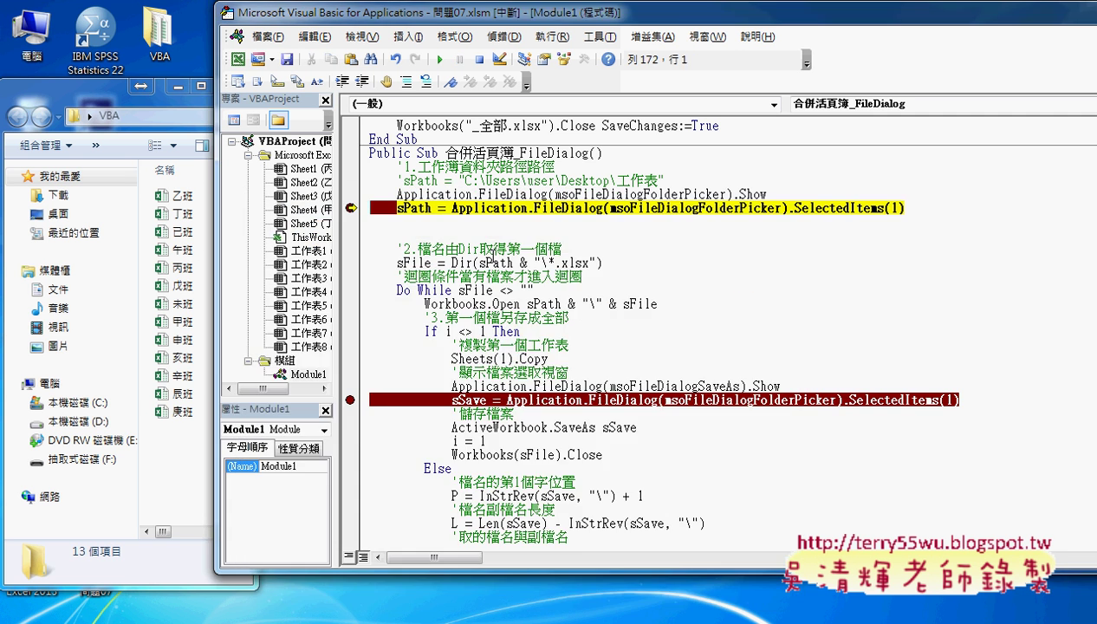
pyautogui.press('F8')
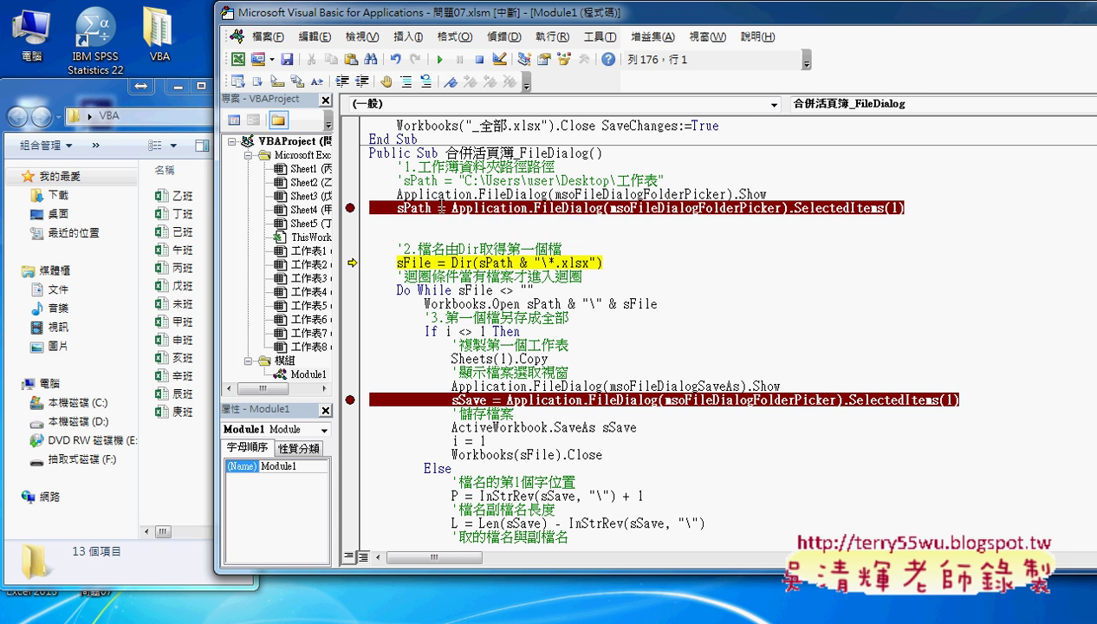
pyautogui.press('F8')
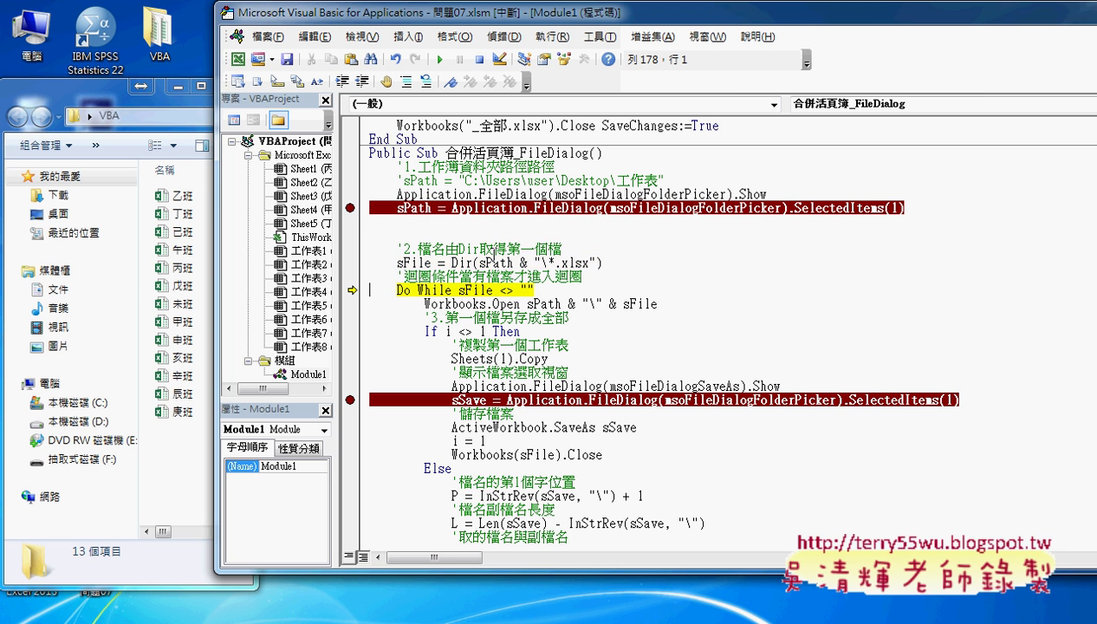
pyautogui.moveTo(414, 265)
pyautogui.press('F8')
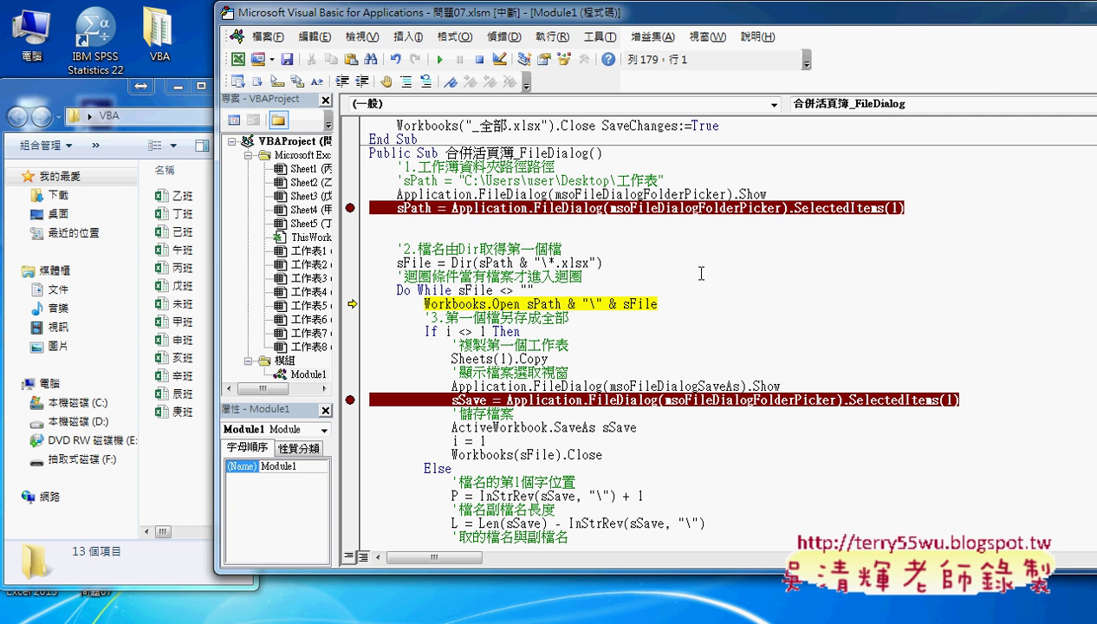
pyautogui.press('F8')
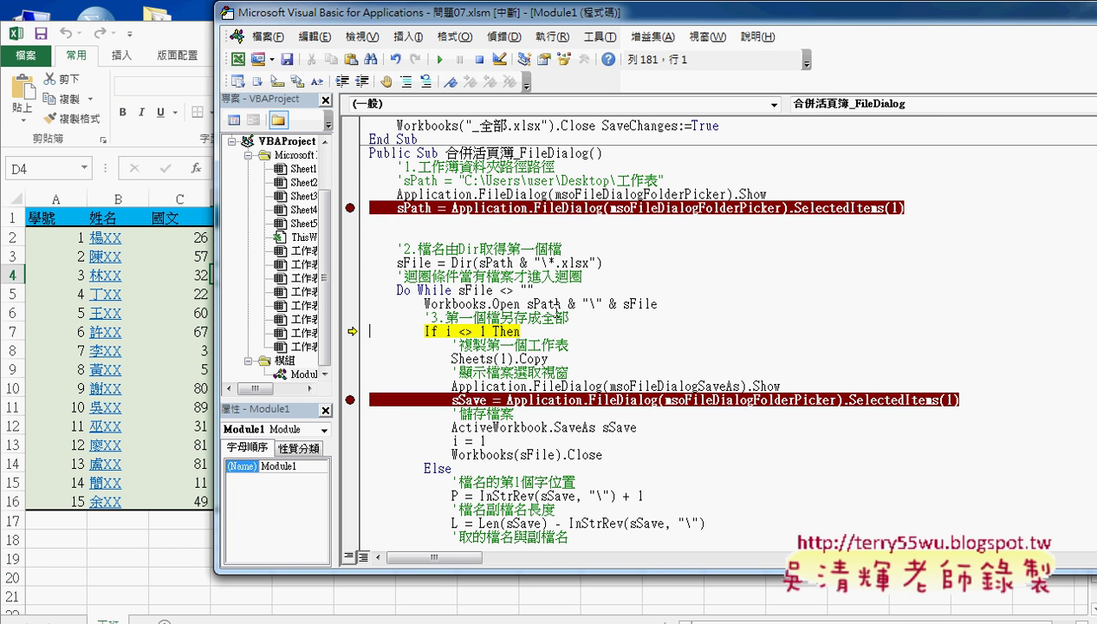
# - Mark the first-file block and step on through copying its first sheet
pyautogui.moveTo(448, 332)
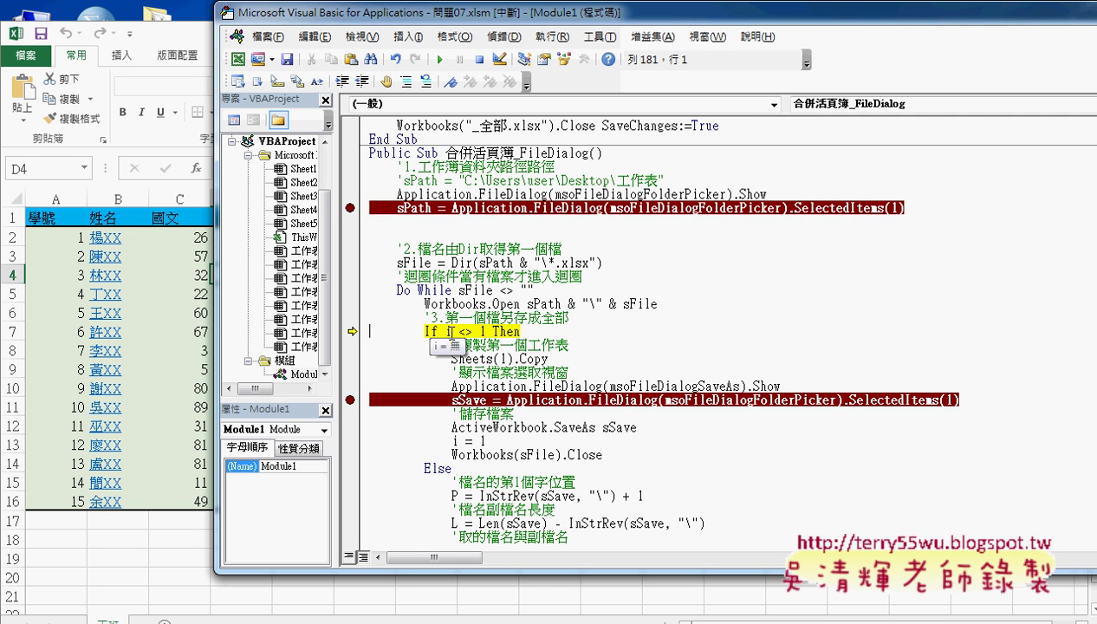
pyautogui.moveTo(451, 358)
pyautogui.mouseDown()
pyautogui.moveTo(501, 359)
pyautogui.moveTo(631, 454)
pyautogui.mouseUp()
pyautogui.scroll(-2, 550, 486)
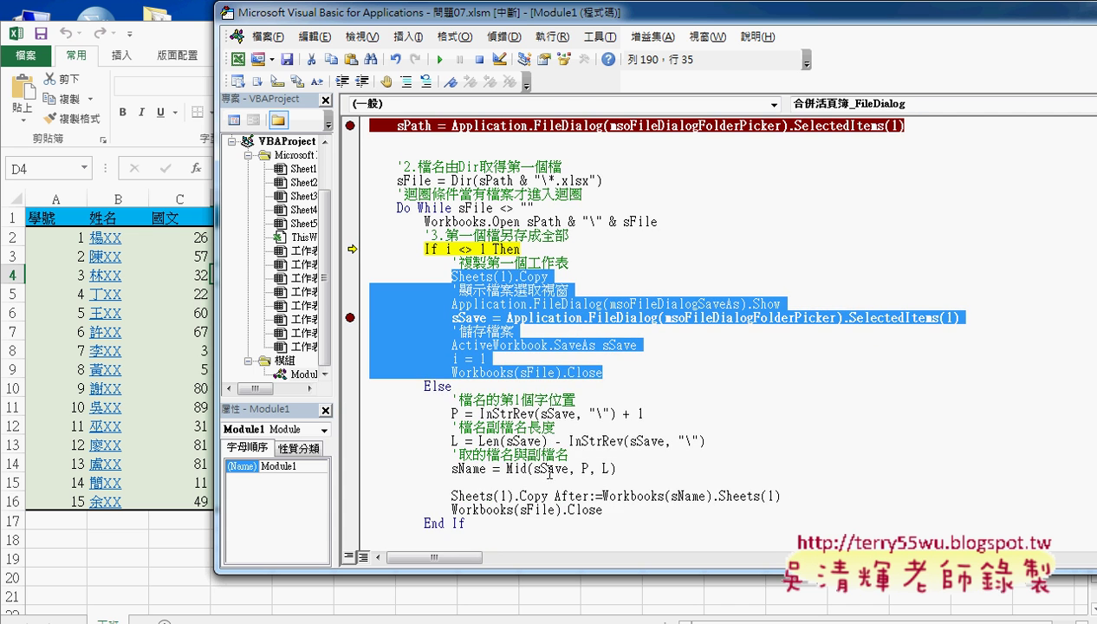
pyautogui.scroll(1, 605, 510)
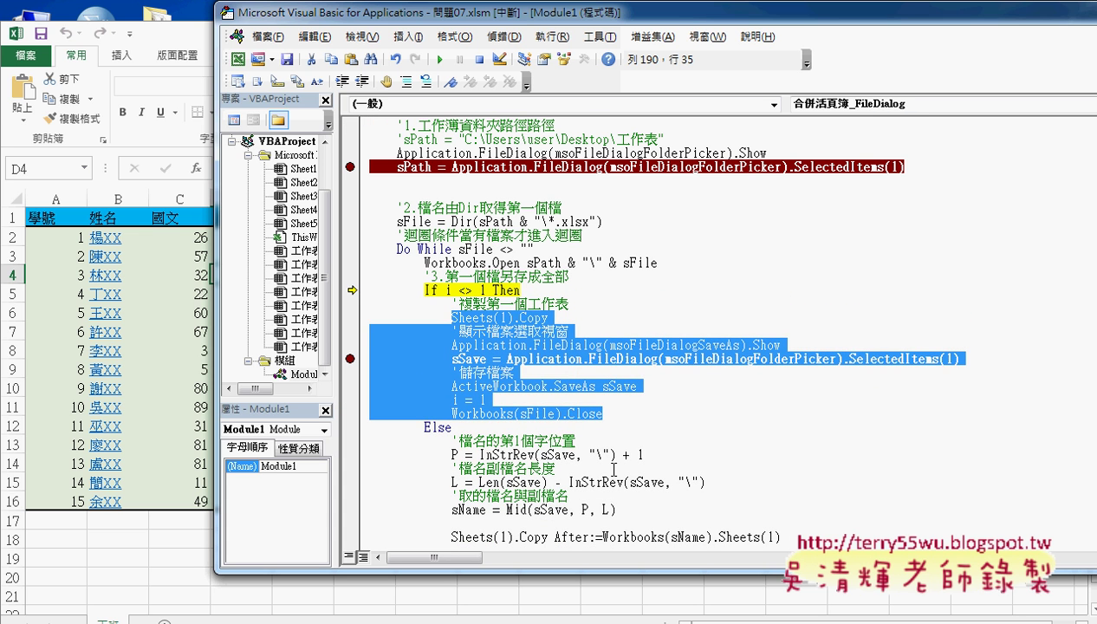
pyautogui.press('F8')
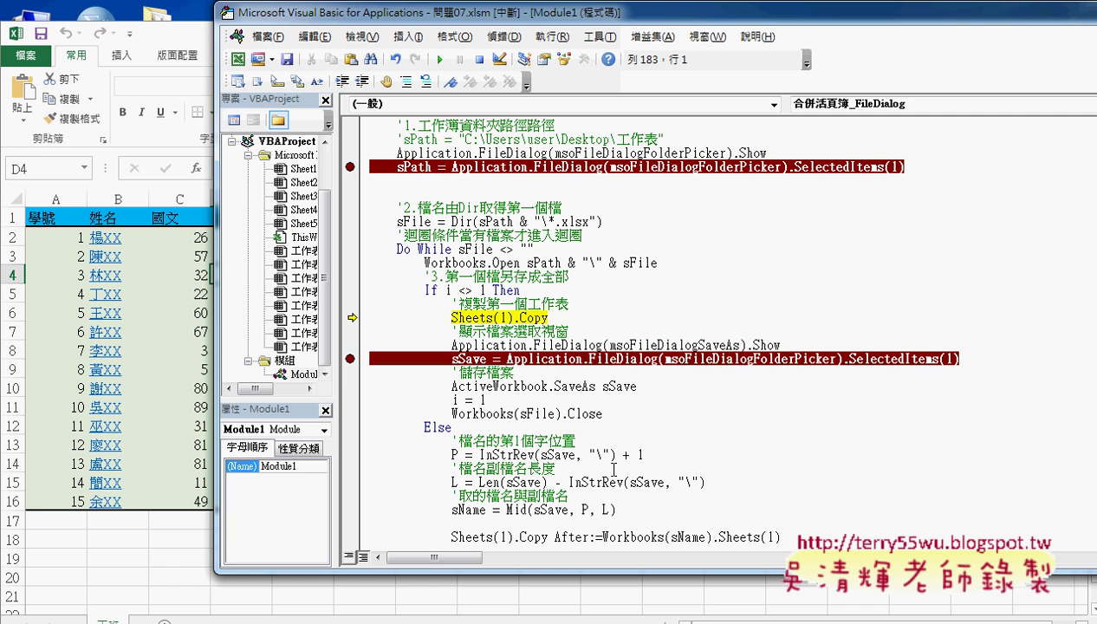
pyautogui.press('F8')
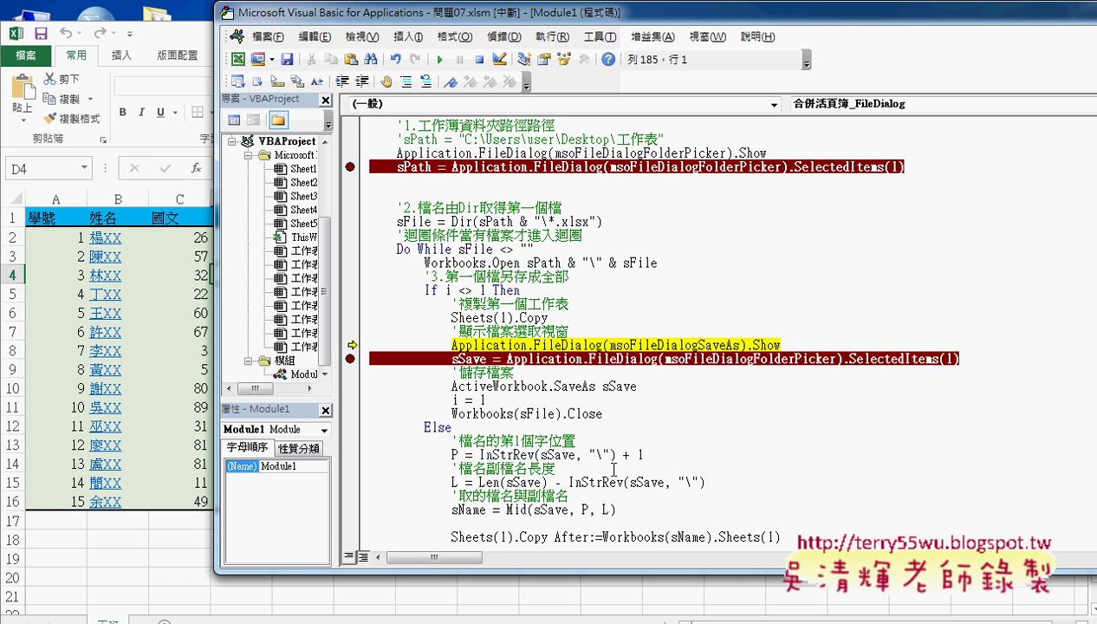
# - Check the copied sheet in the new workbook 活頁簿199, then return to the paused macro code
pyautogui.click(190, 34)
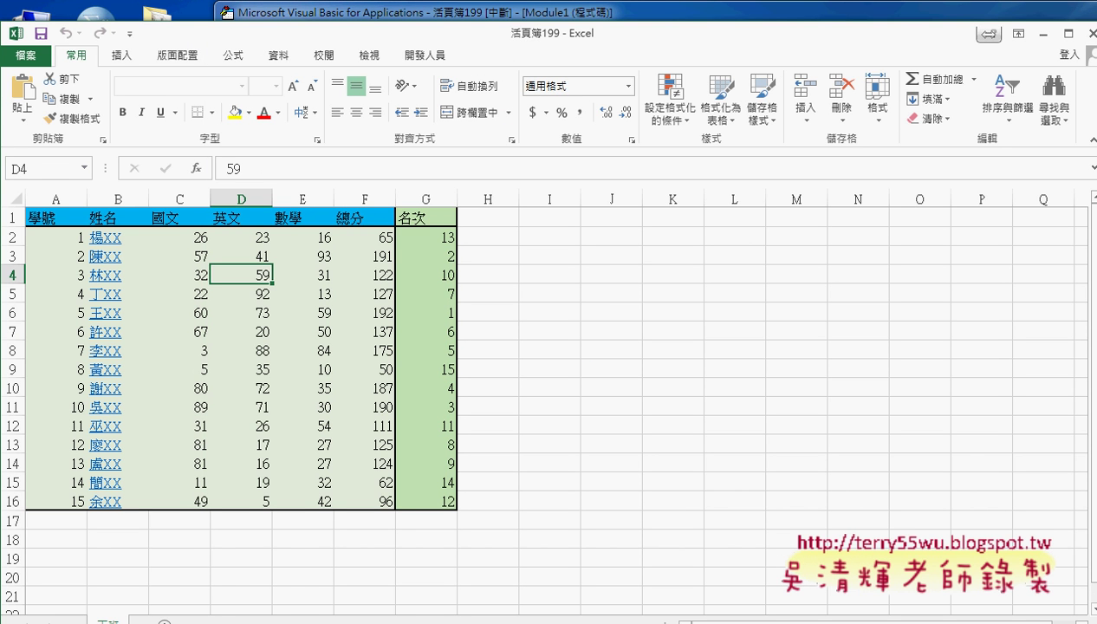
pyautogui.moveTo(465, 562)
pyautogui.click(302, 537)
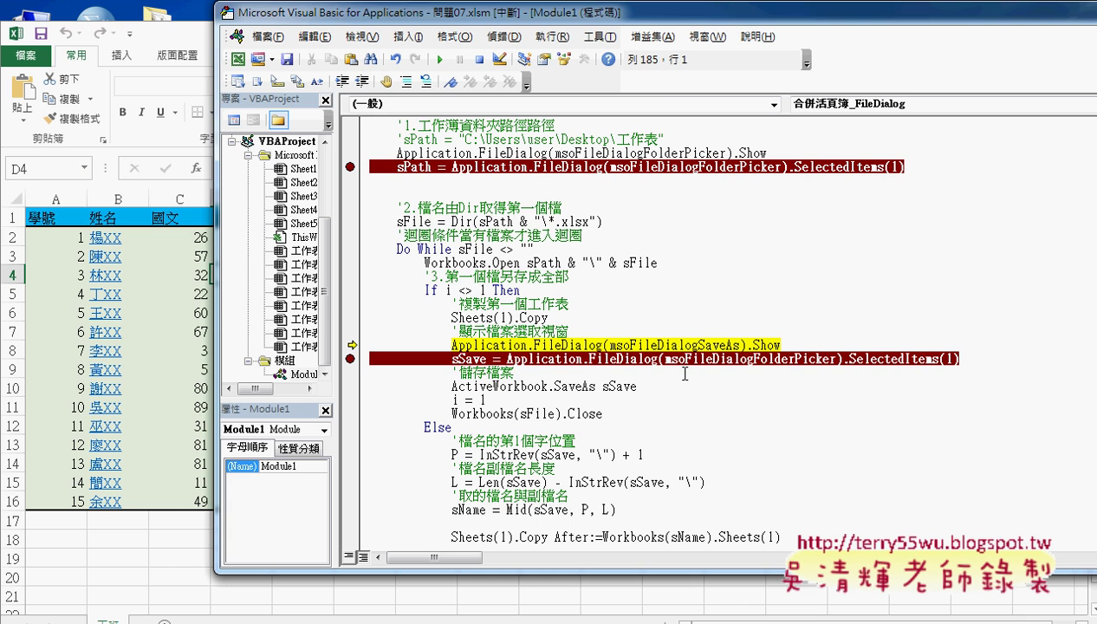
# - Resume the macro with F5 and save the new workbook as 'all'
pyautogui.press('F5')
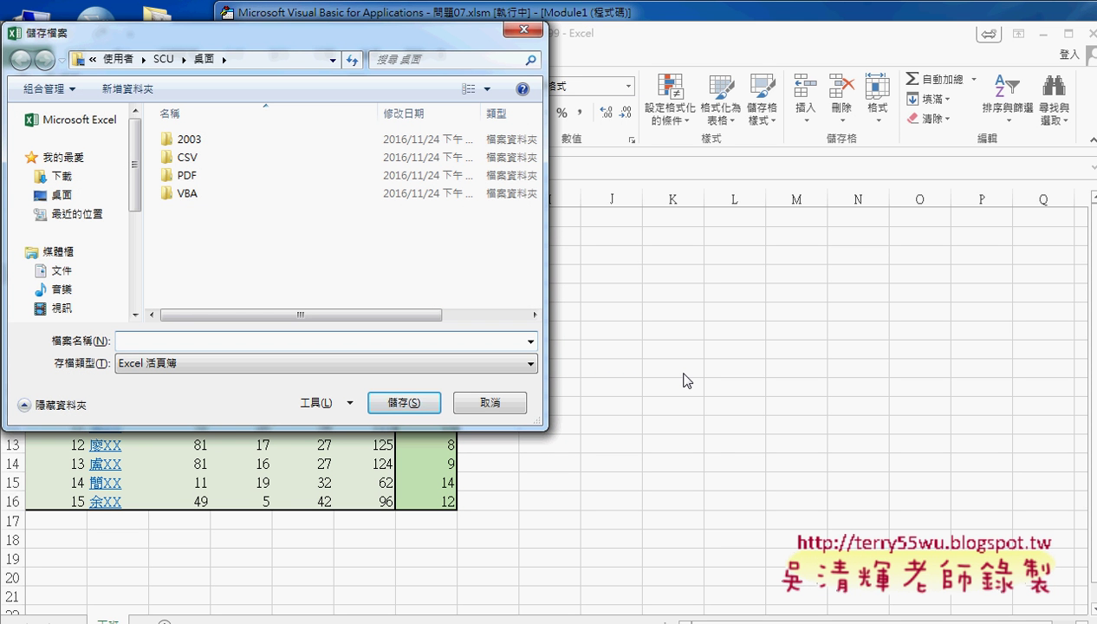
pyautogui.write('a')
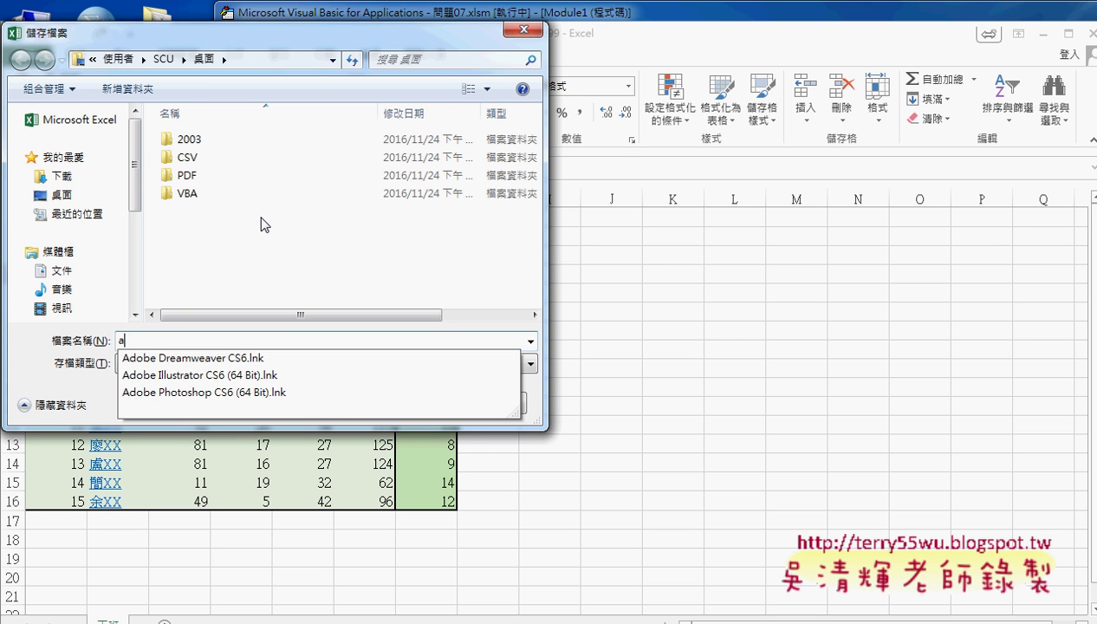
pyautogui.write('ll')
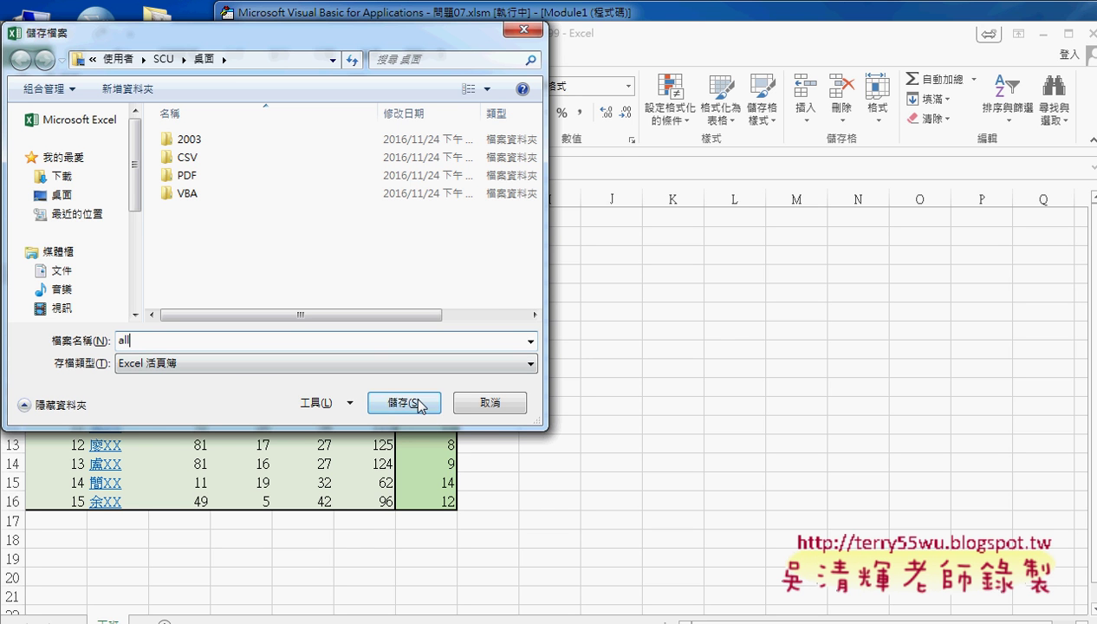
pyautogui.click(420, 404)
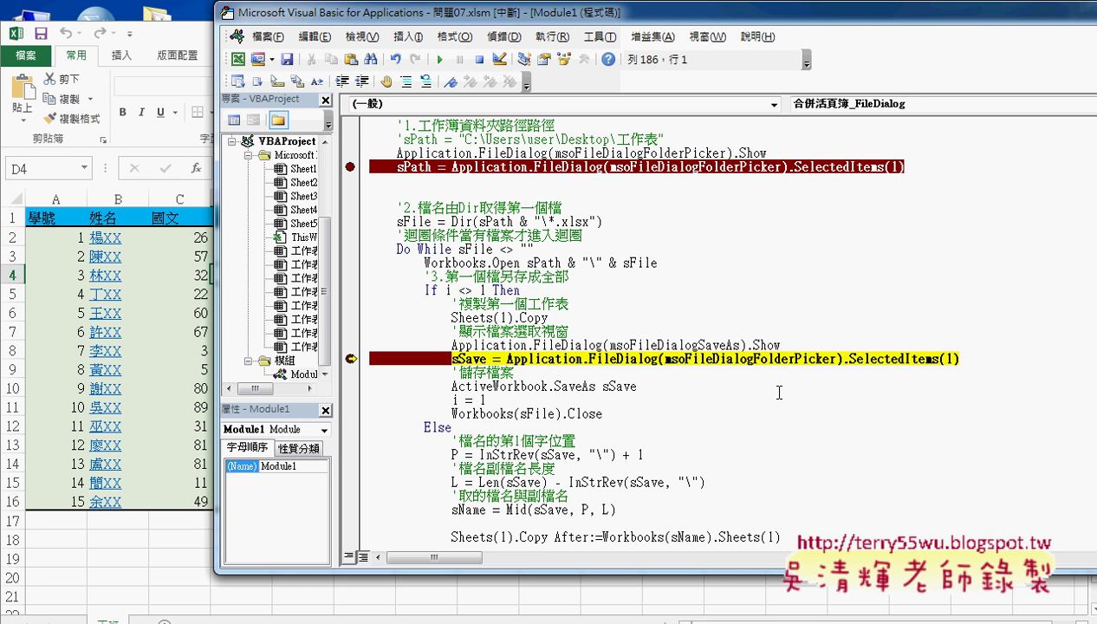
# - Step through storing the path in sSave and ActiveWorkbook.SaveAs, producing all.xlsx on the Desktop
pyautogui.moveTo(672, 358)
pyautogui.press('F8')
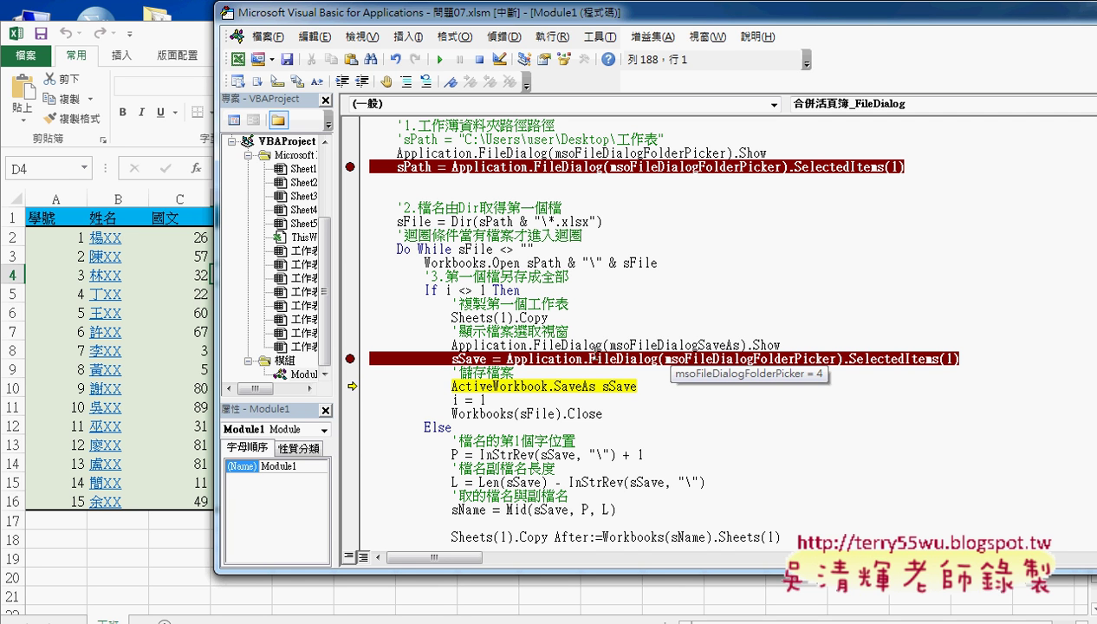
pyautogui.moveTo(469, 358)
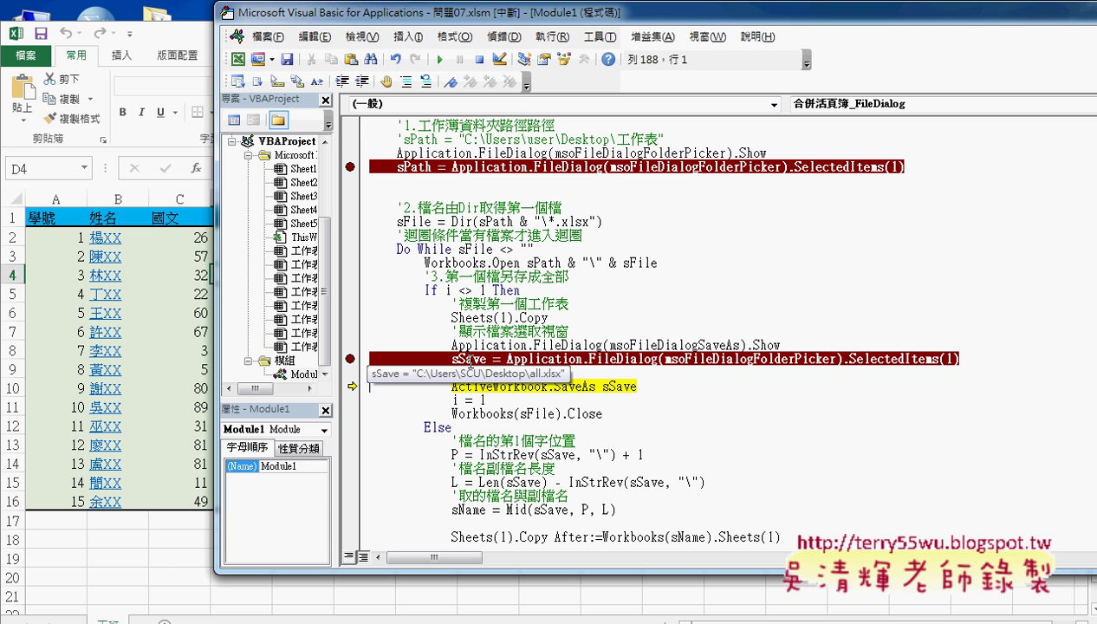
pyautogui.moveTo(549, 386); pyautogui.dragTo(451, 386)
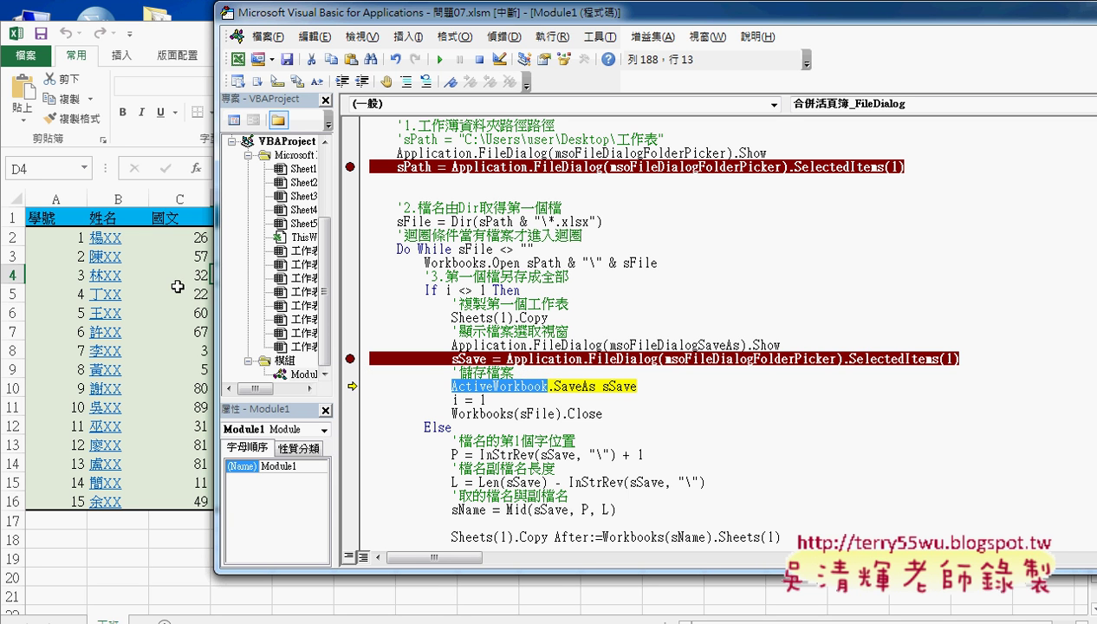
pyautogui.moveTo(616, 386)
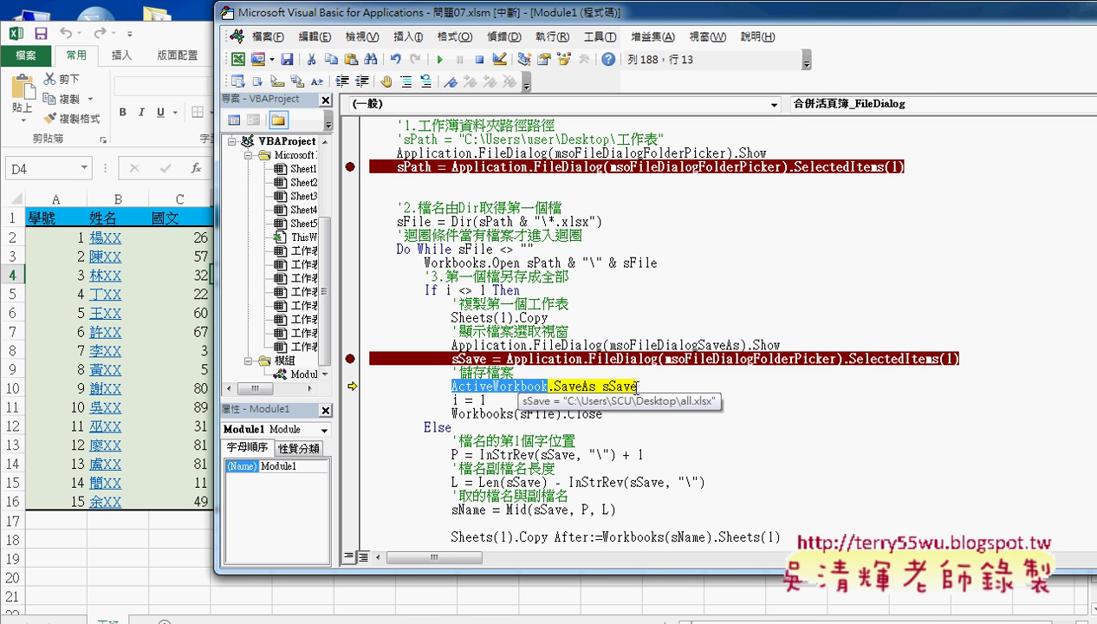
pyautogui.moveTo(637, 387); pyautogui.dragTo(603, 387)
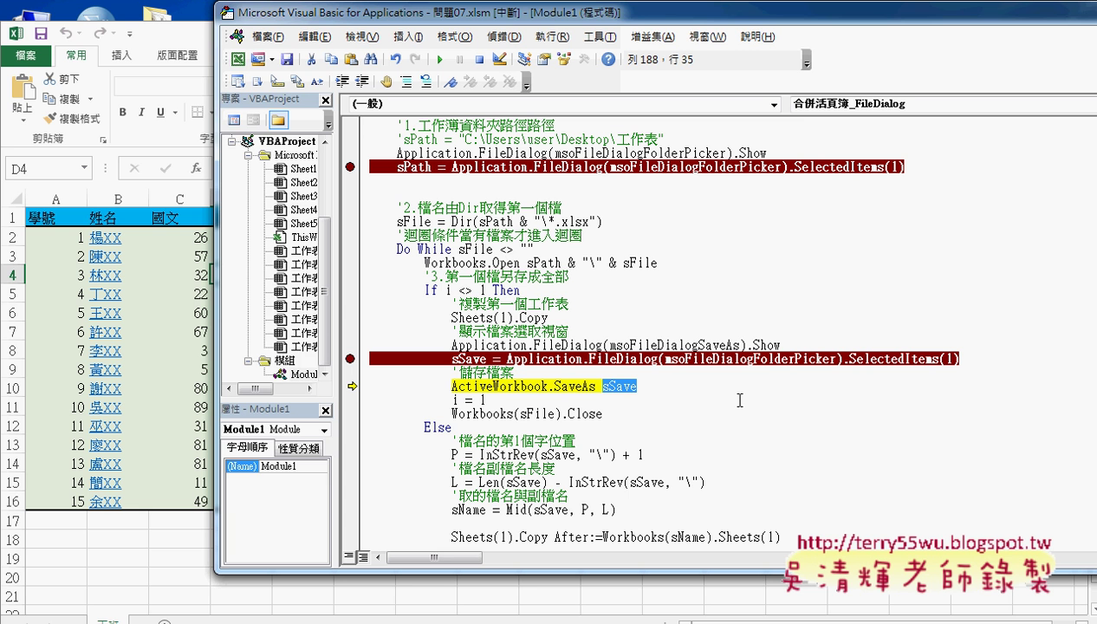
pyautogui.press('F8')
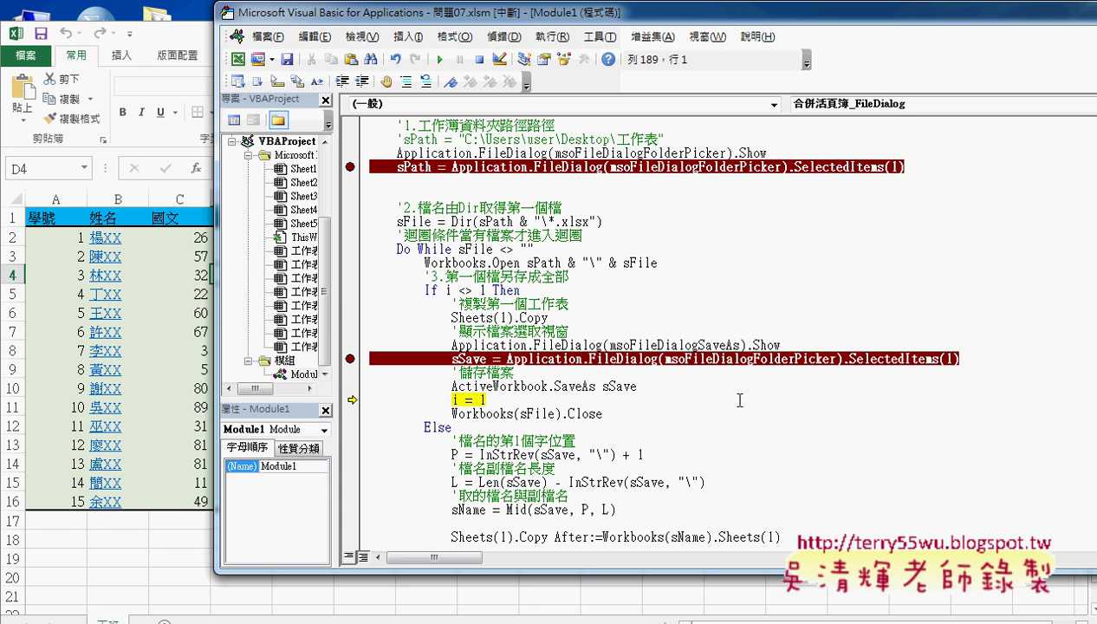
pyautogui.hotkey('alt', 'F11')
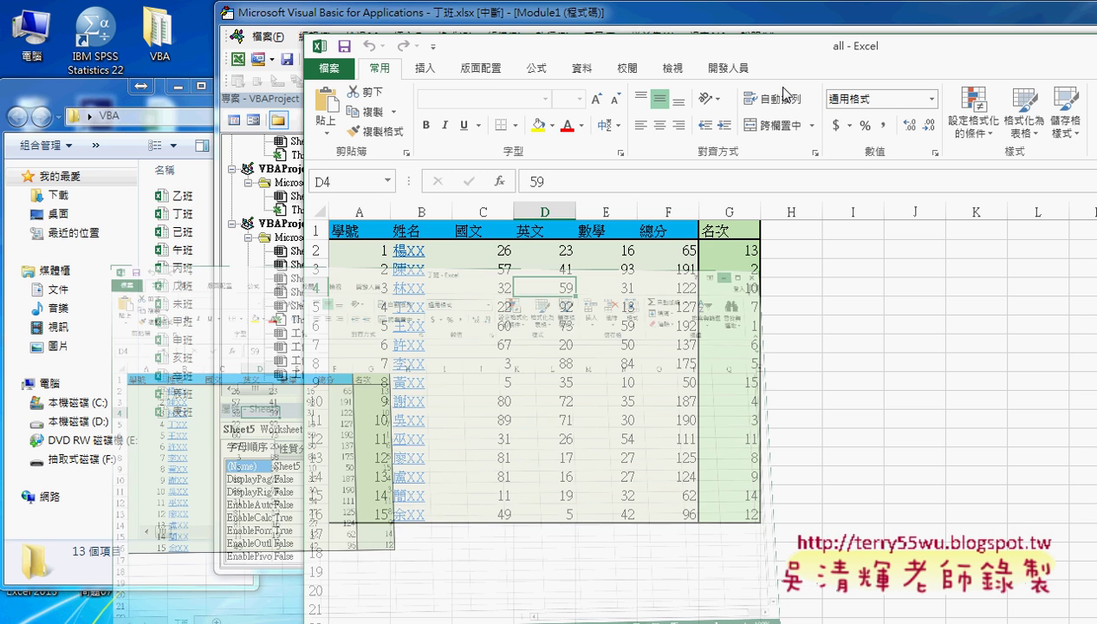
# - Find the saved all file on the desktop, then bring the paused macro code back
pyautogui.click(178, 87)
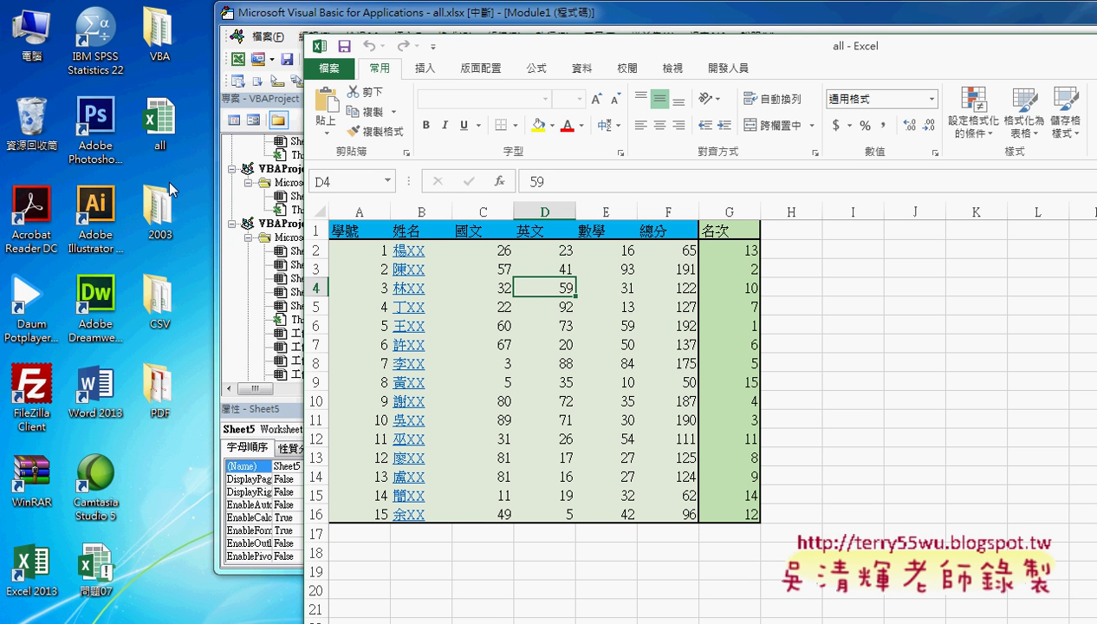
pyautogui.click(175, 132)
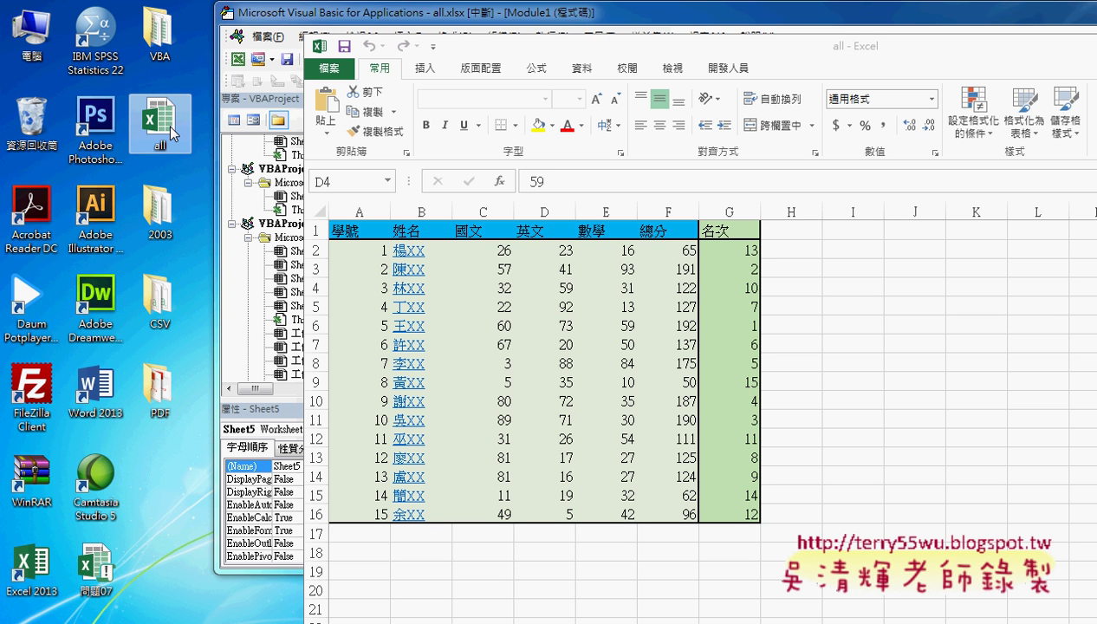
pyautogui.moveTo(390, 620)
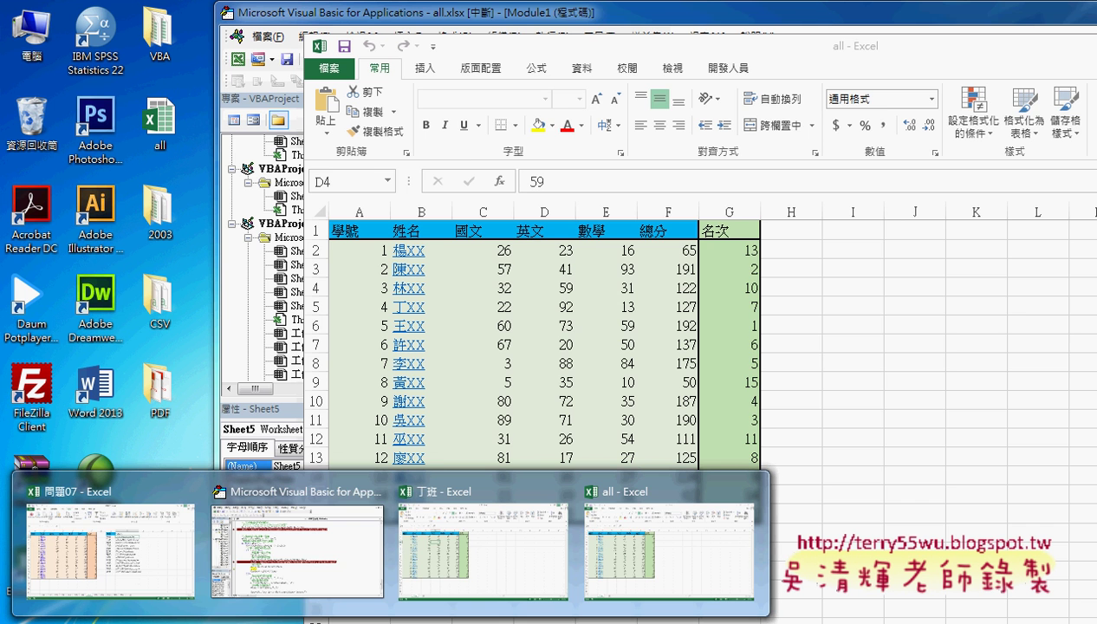
pyautogui.click(285, 564)
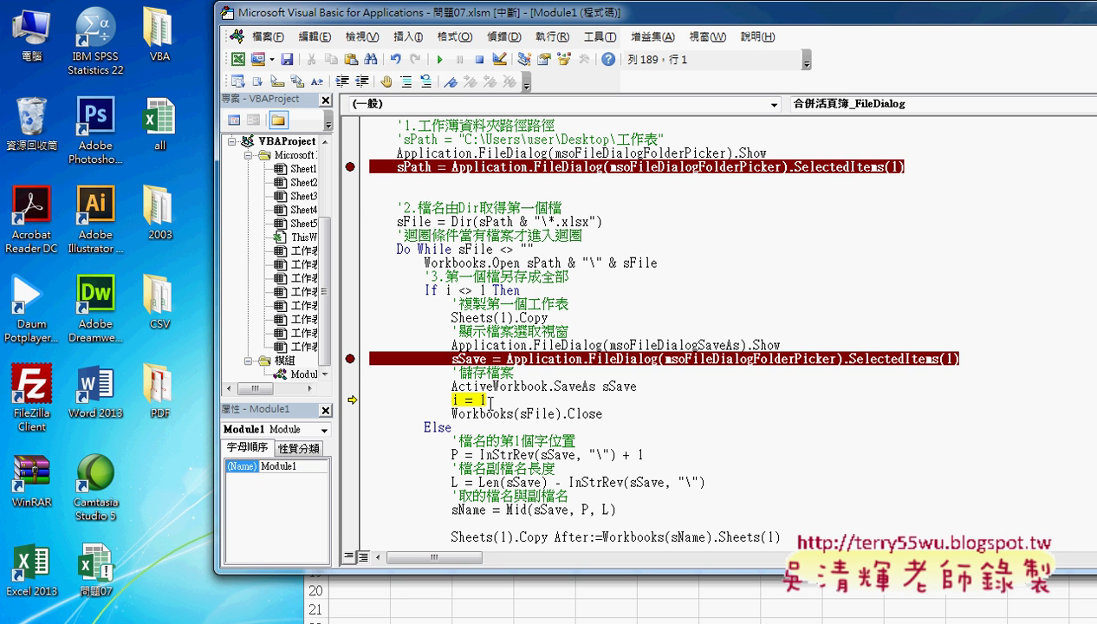
# - Run i = 1, close the first class workbook and step past End If
pyautogui.moveTo(477, 399); pyautogui.dragTo(451, 399)
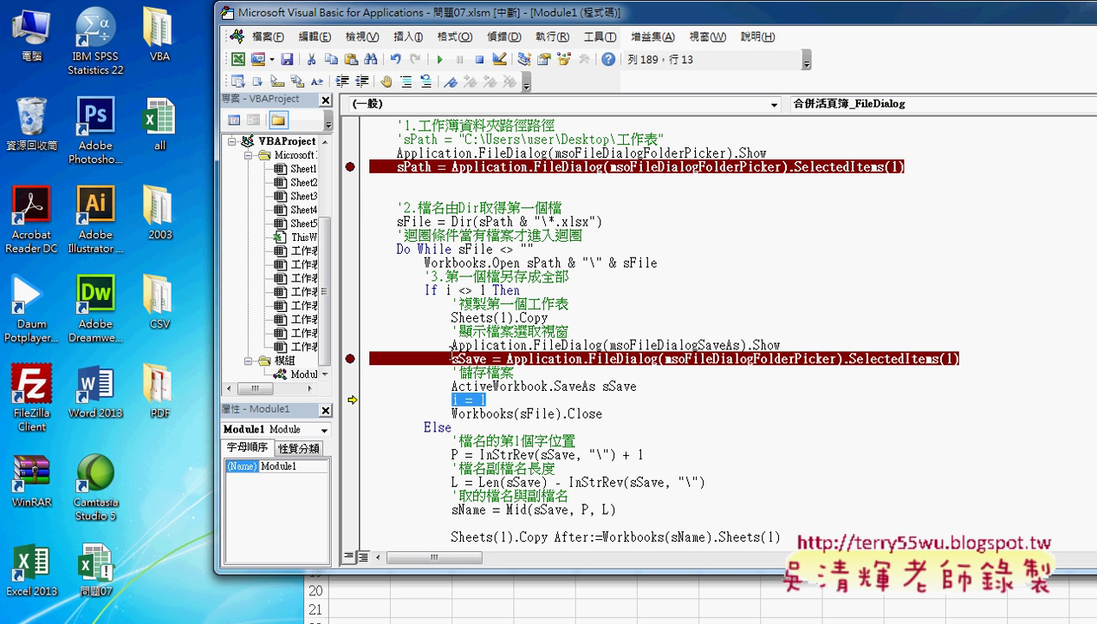
pyautogui.moveTo(446, 291); pyautogui.dragTo(486, 291)
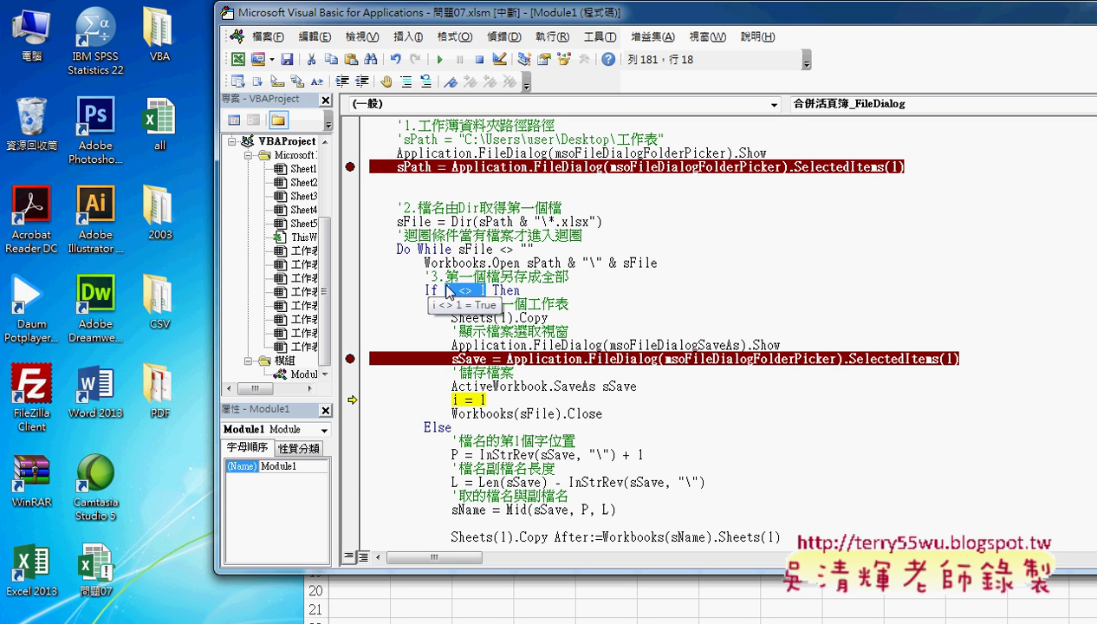
pyautogui.click(437, 428)
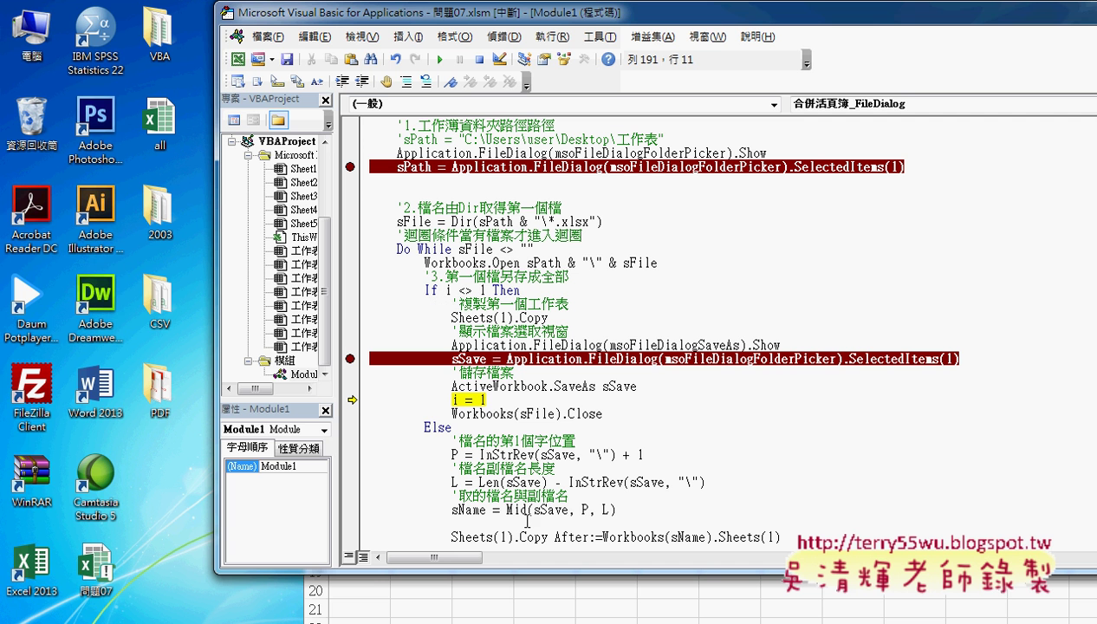
pyautogui.press('F8')
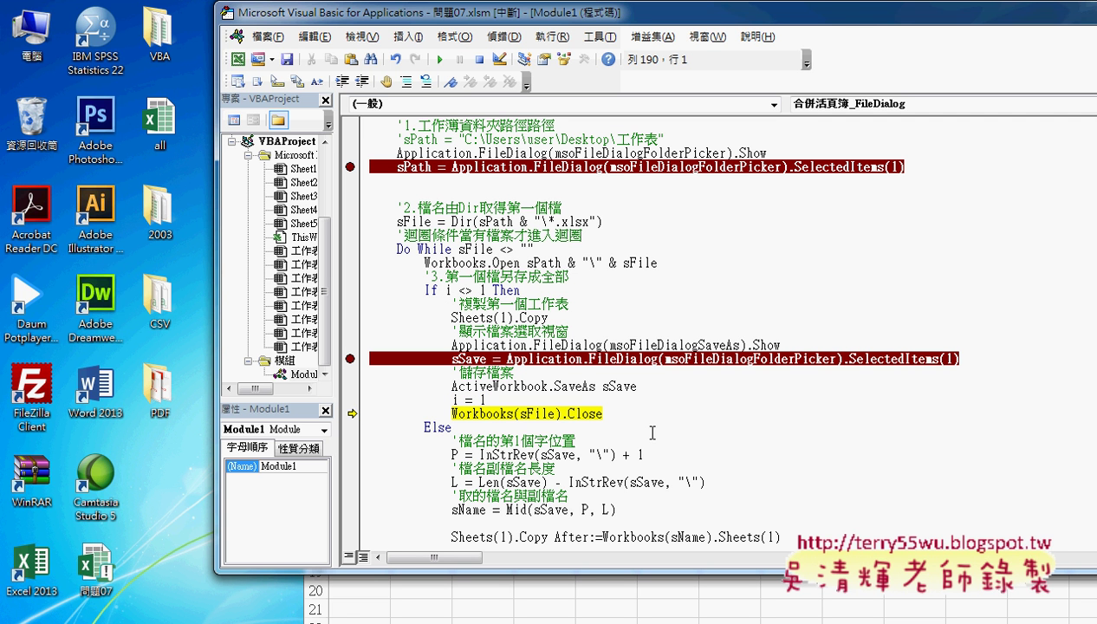
pyautogui.press('F8')
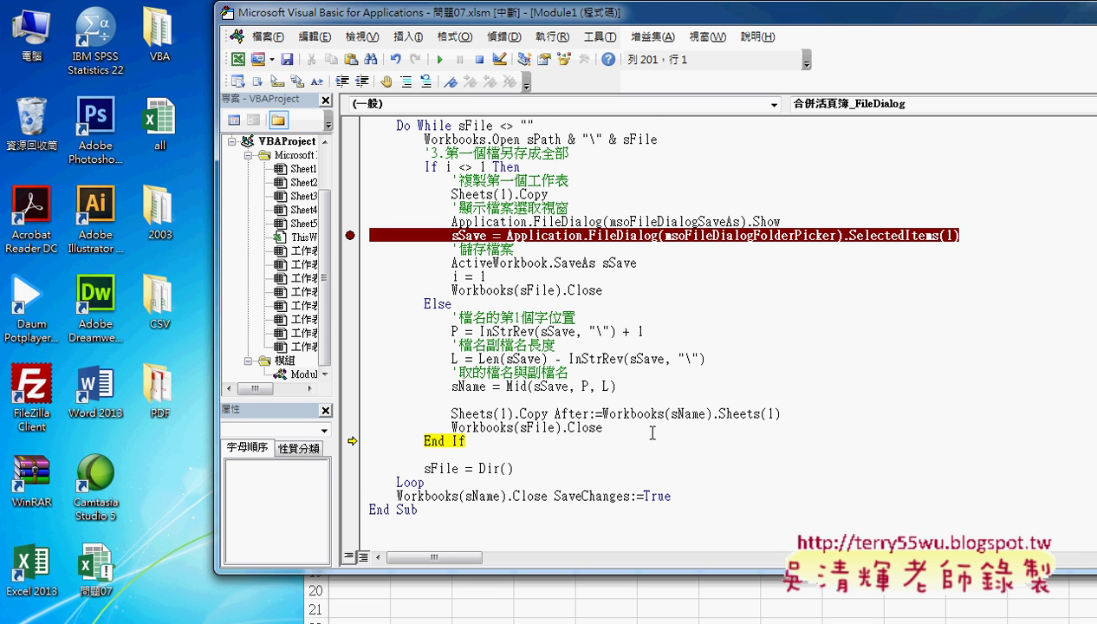
pyautogui.press('F8')
pyautogui.press('F8')
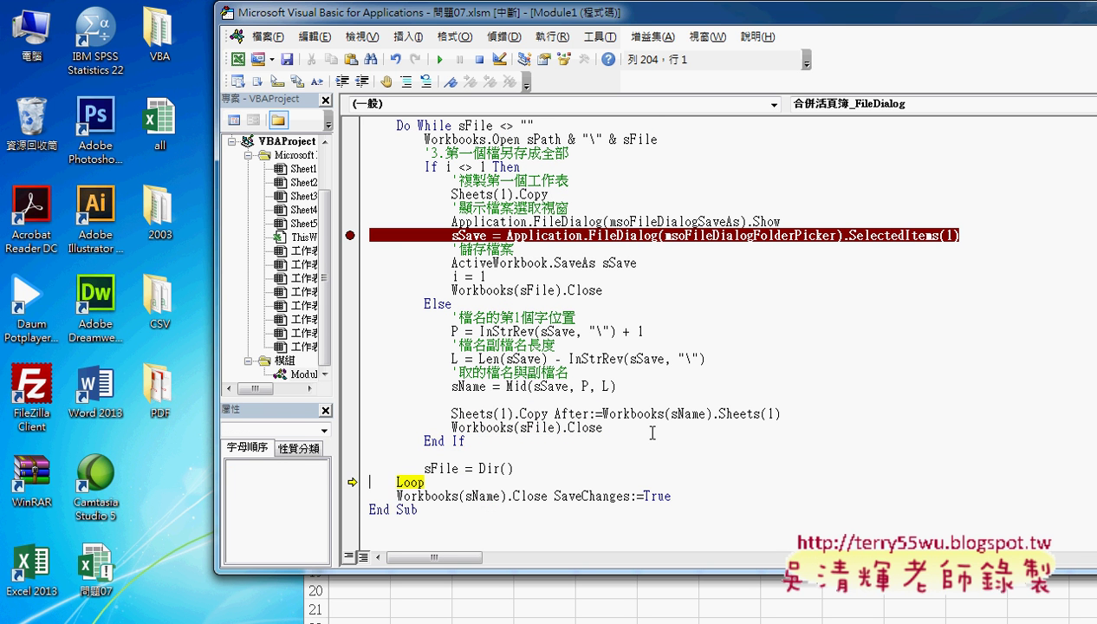
# - Loop back through Dir(), open 丙班.xlsx and enter the Else branch for later files
pyautogui.moveTo(441, 469)
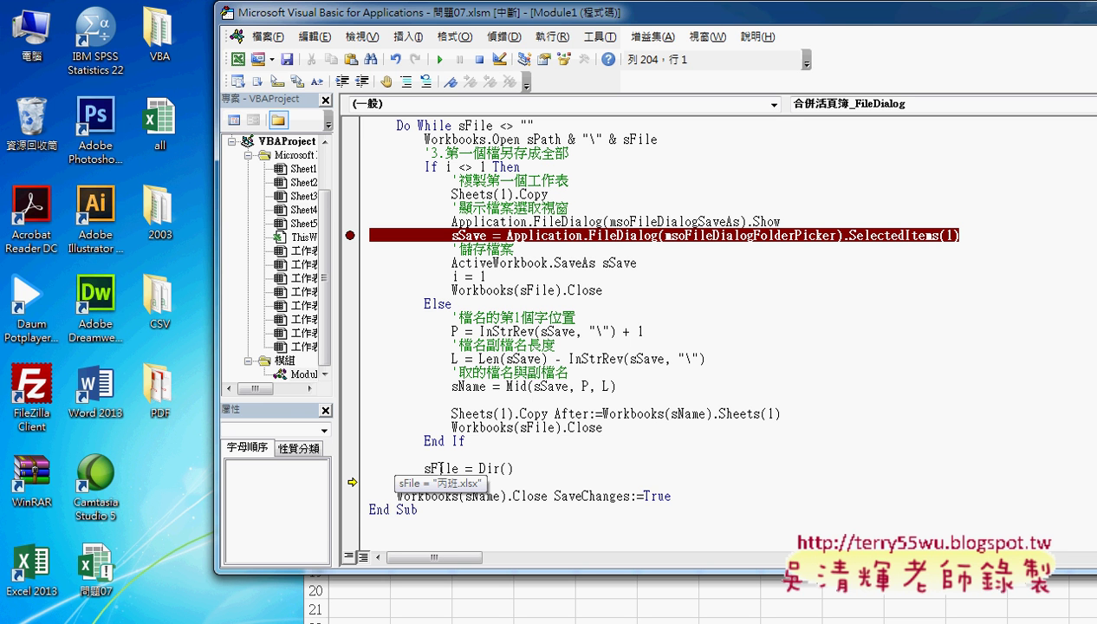
pyautogui.press('F8')
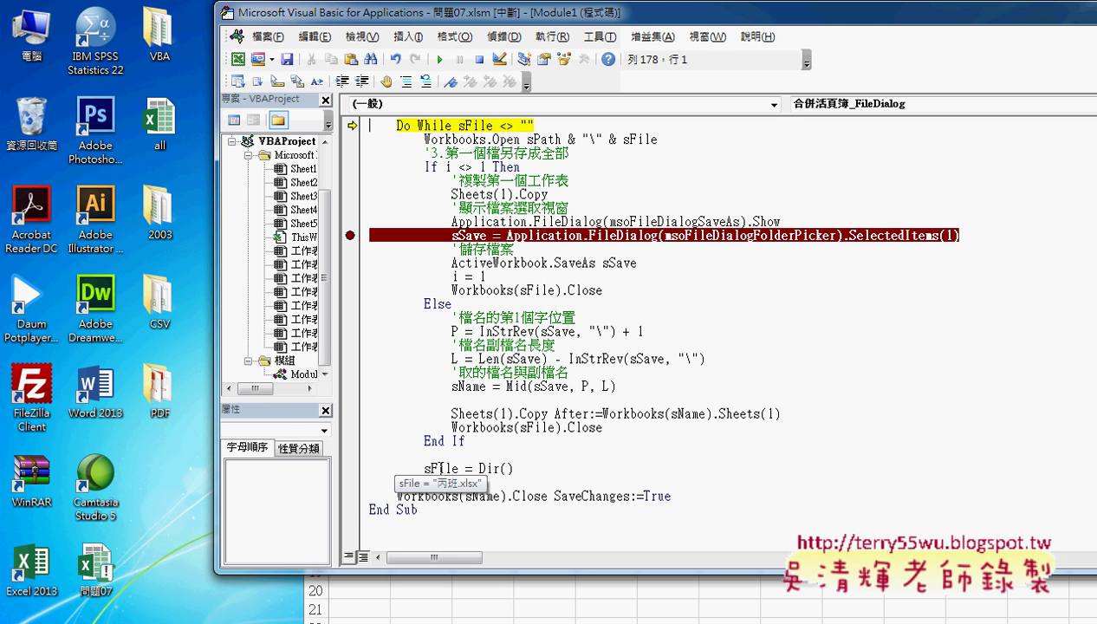
pyautogui.press('F8')
pyautogui.press('F8')
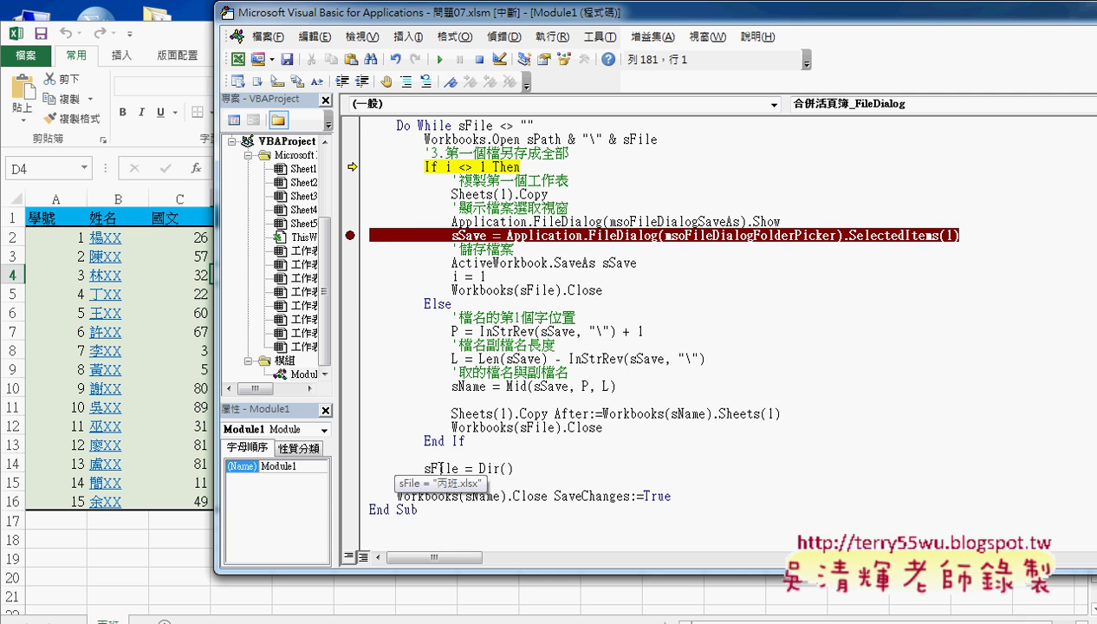
pyautogui.press('F8')
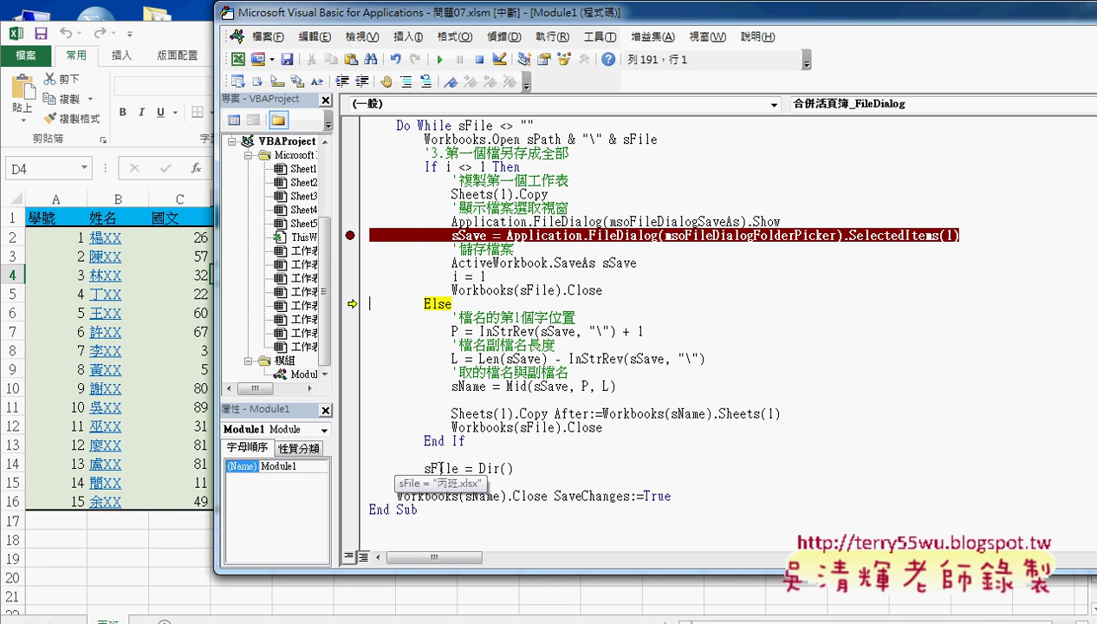
pyautogui.moveTo(431, 168)
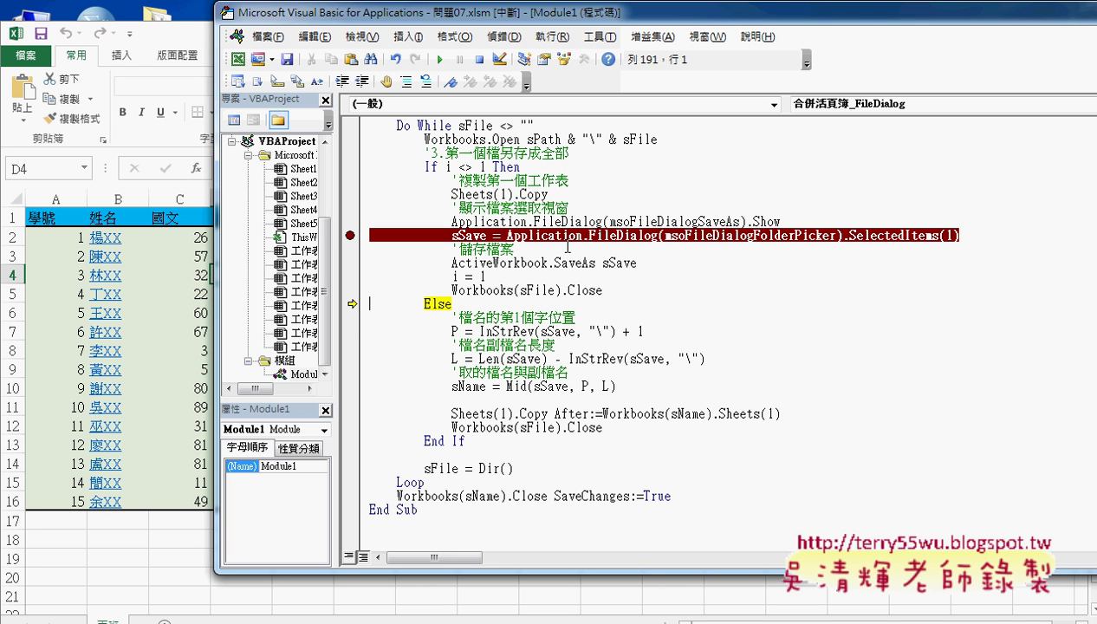
pyautogui.press('F8')
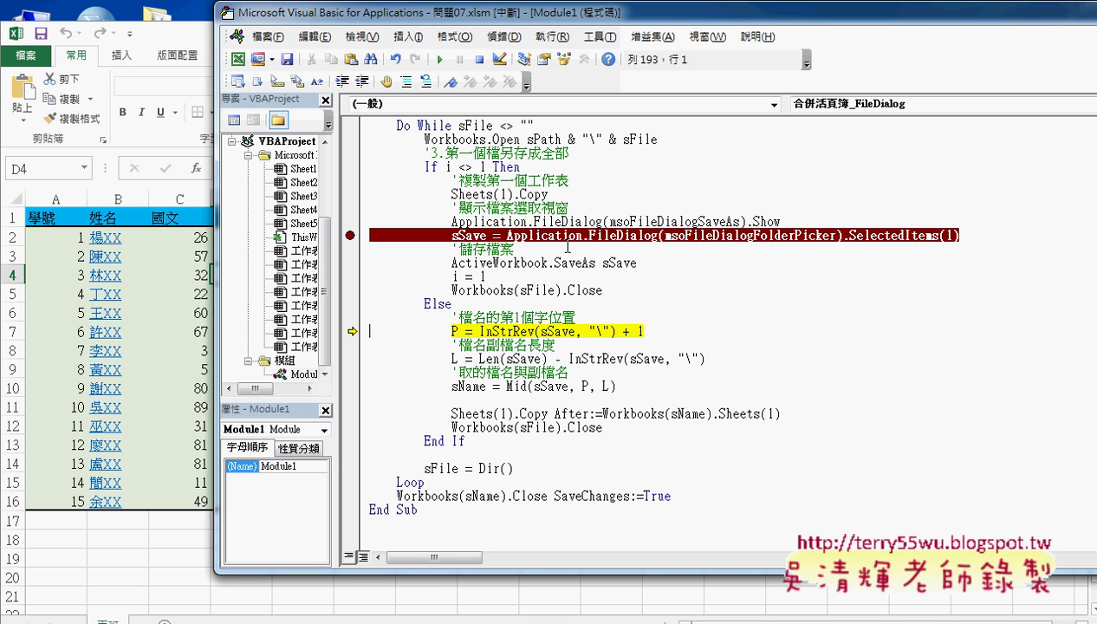
# - Explain the backslash search, then compute P, the position after the last backslash
pyautogui.moveTo(564, 333)
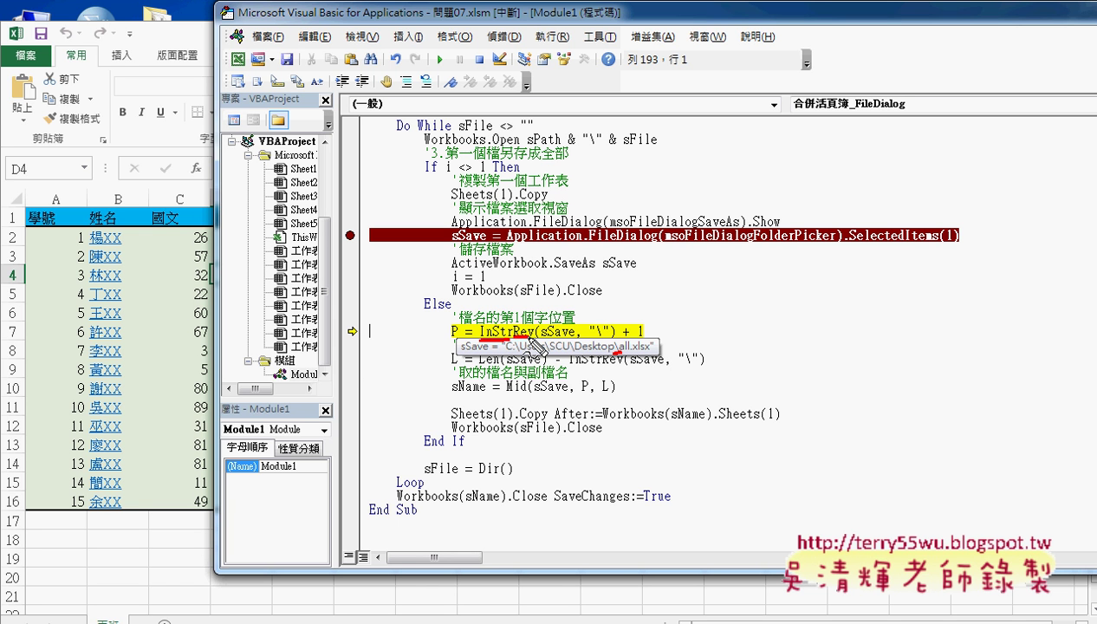
pyautogui.moveTo(680, 329); pyautogui.dragTo(611, 321)
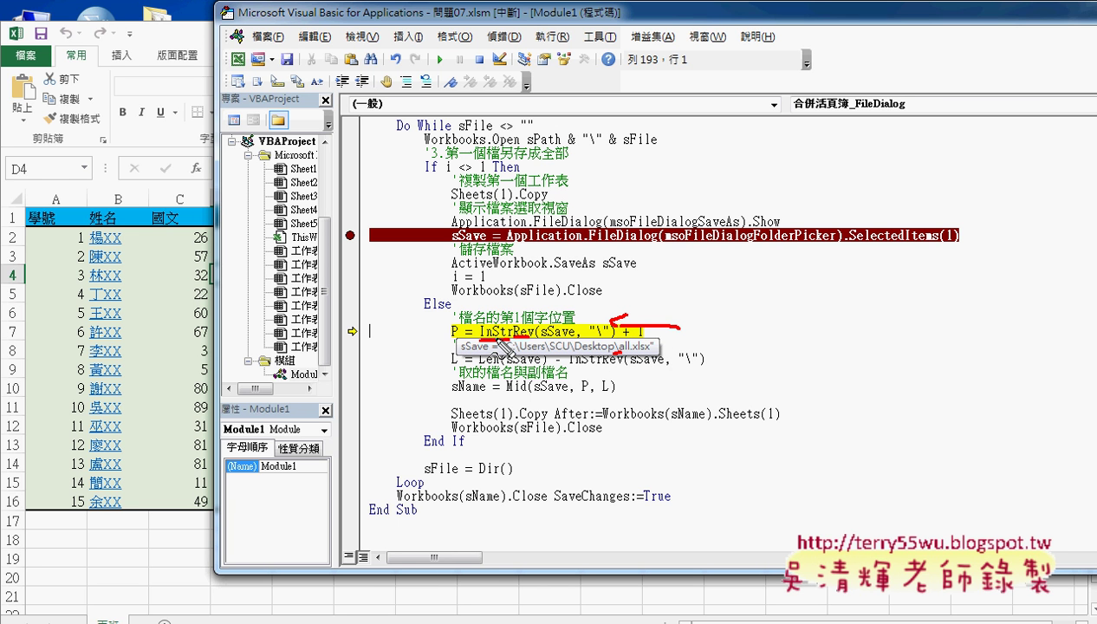
pyautogui.moveTo(460, 306)
pyautogui.mouseDown()
pyautogui.moveTo(499, 305)
pyautogui.moveTo(504, 342)
pyautogui.mouseUp()
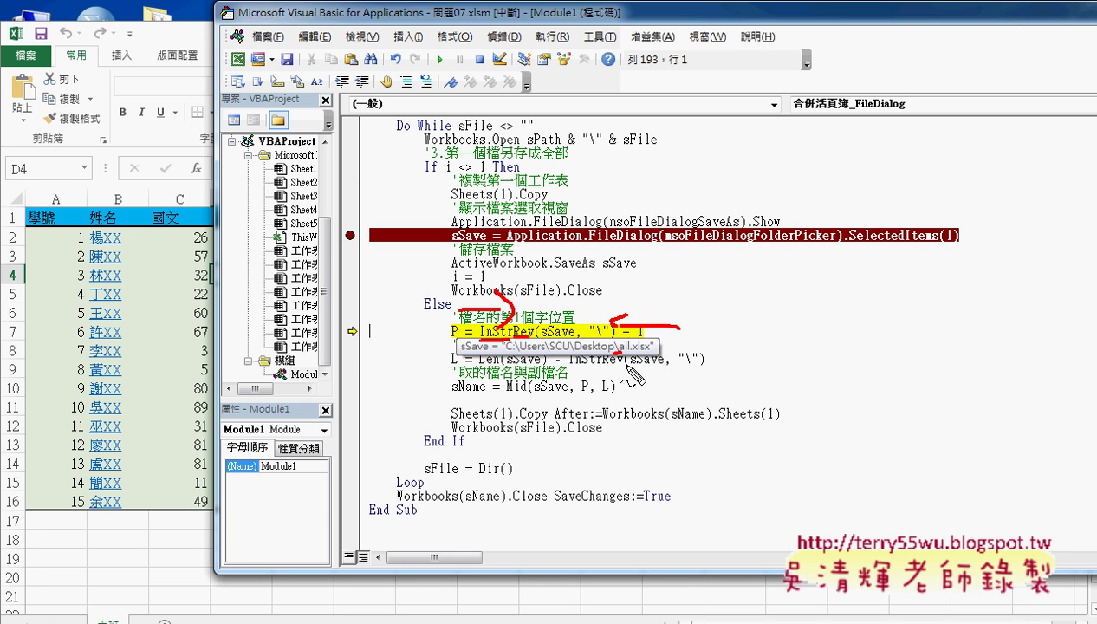
pyautogui.press('Escape')
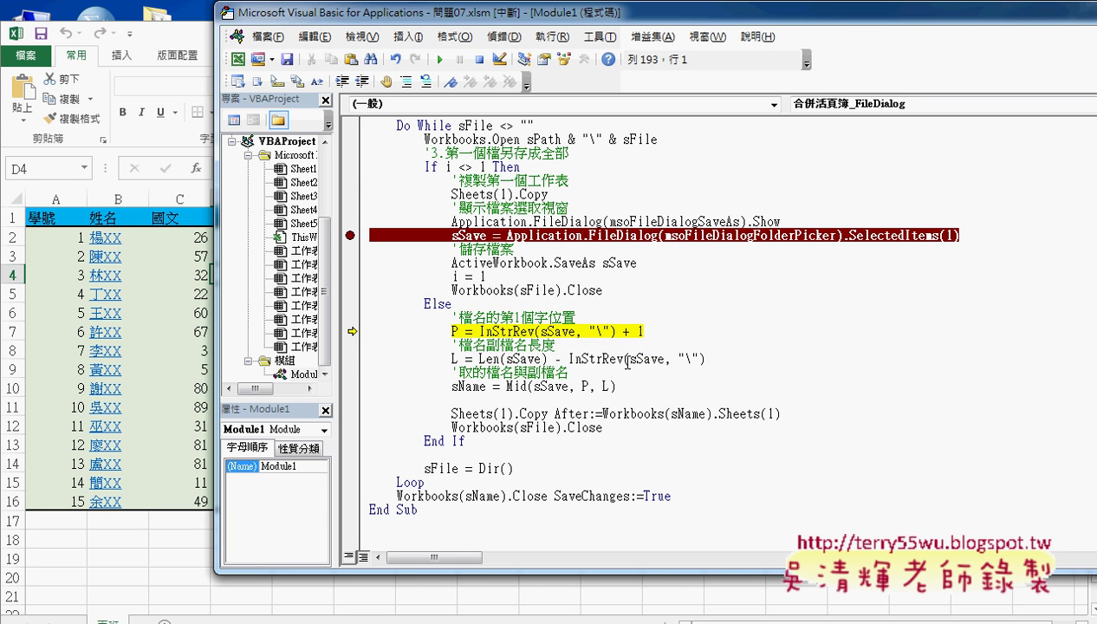
pyautogui.press('F8')
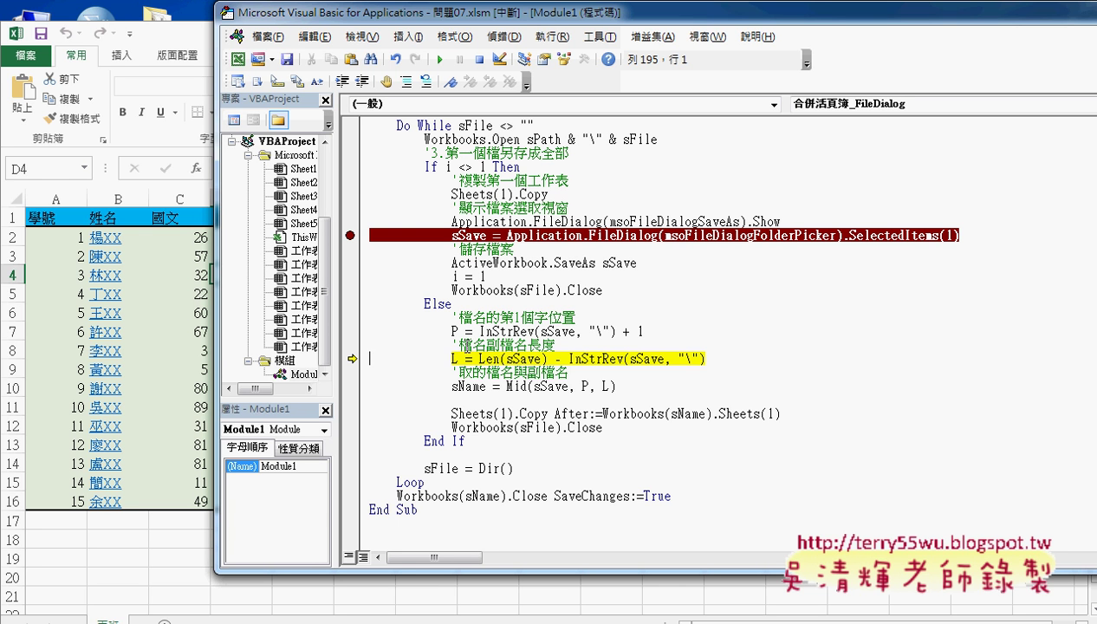
# - Compute the name length and extract sName as all.xlsx
pyautogui.press('F8')
pyautogui.press('F8')
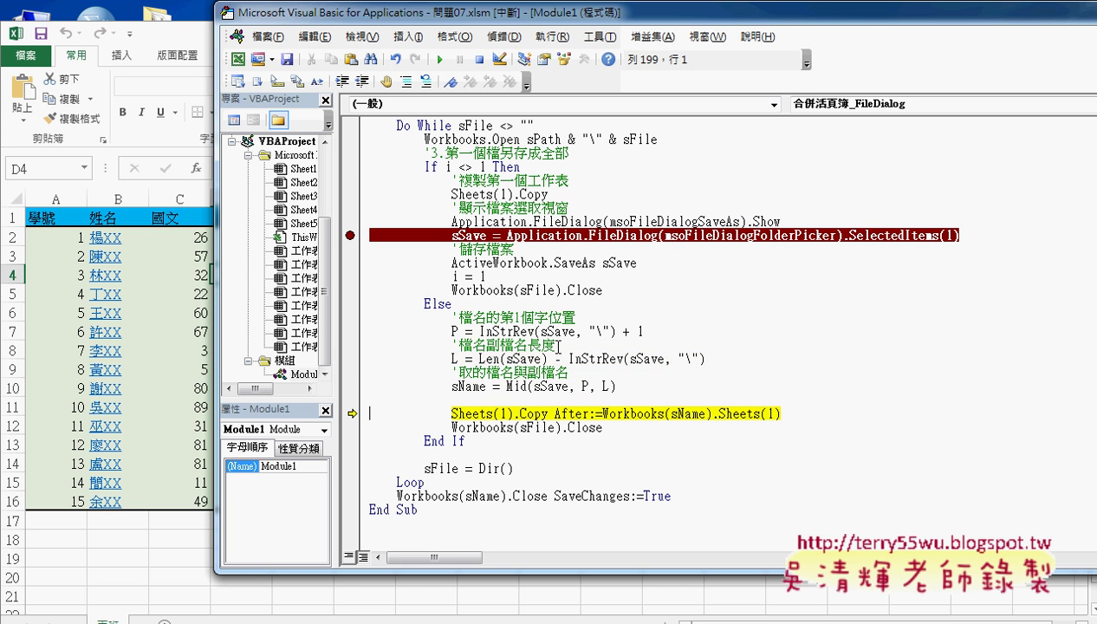
pyautogui.moveTo(455, 360)
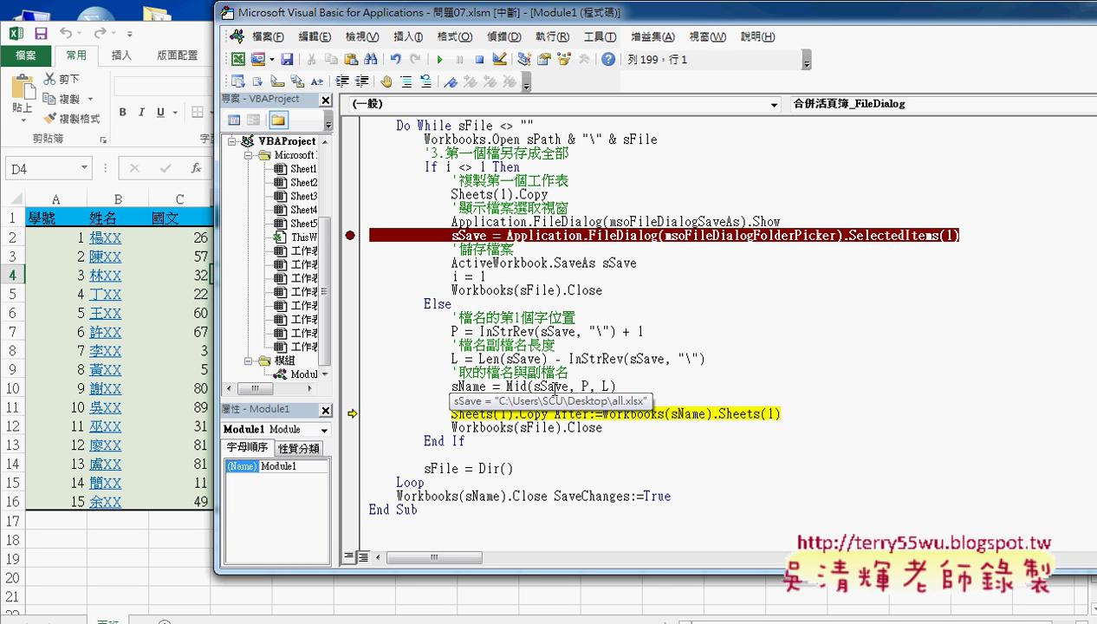
pyautogui.moveTo(469, 388)
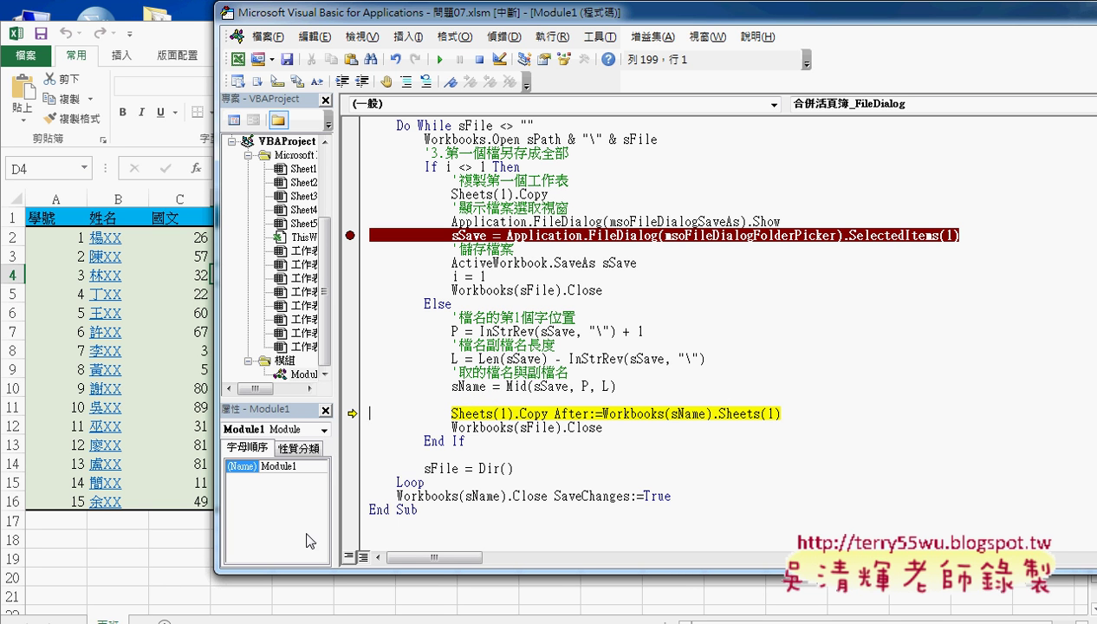
# - Compare the Sheets(1).Copy After:=Workbooks destination with the earlier copy, then step through copying and closing
pyautogui.moveTo(548, 414); pyautogui.dragTo(452, 415)
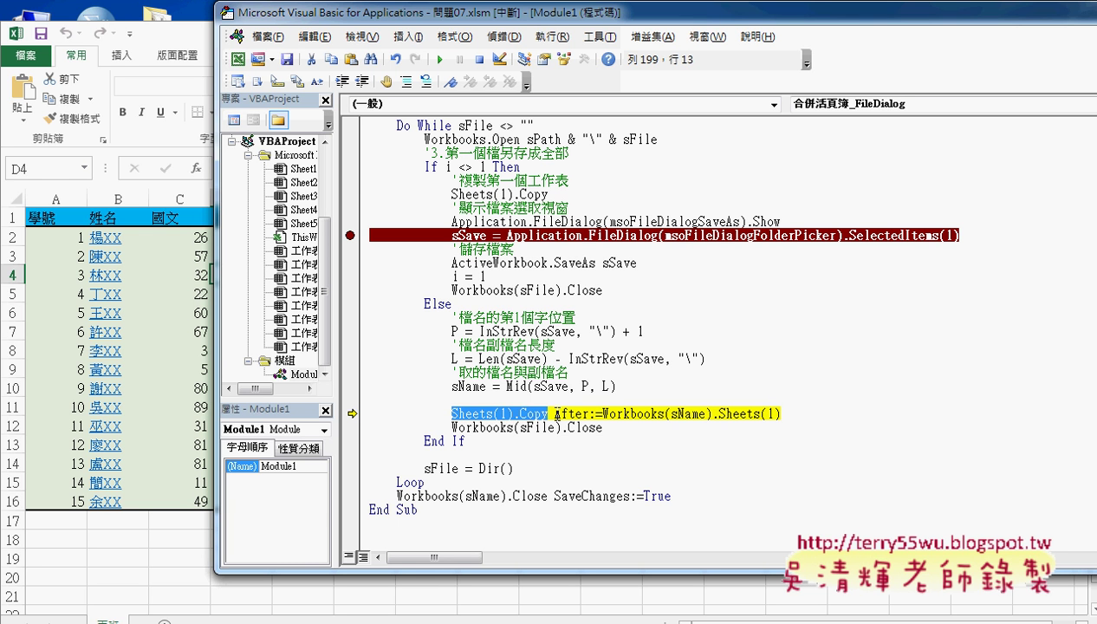
pyautogui.moveTo(555, 414); pyautogui.dragTo(598, 415)
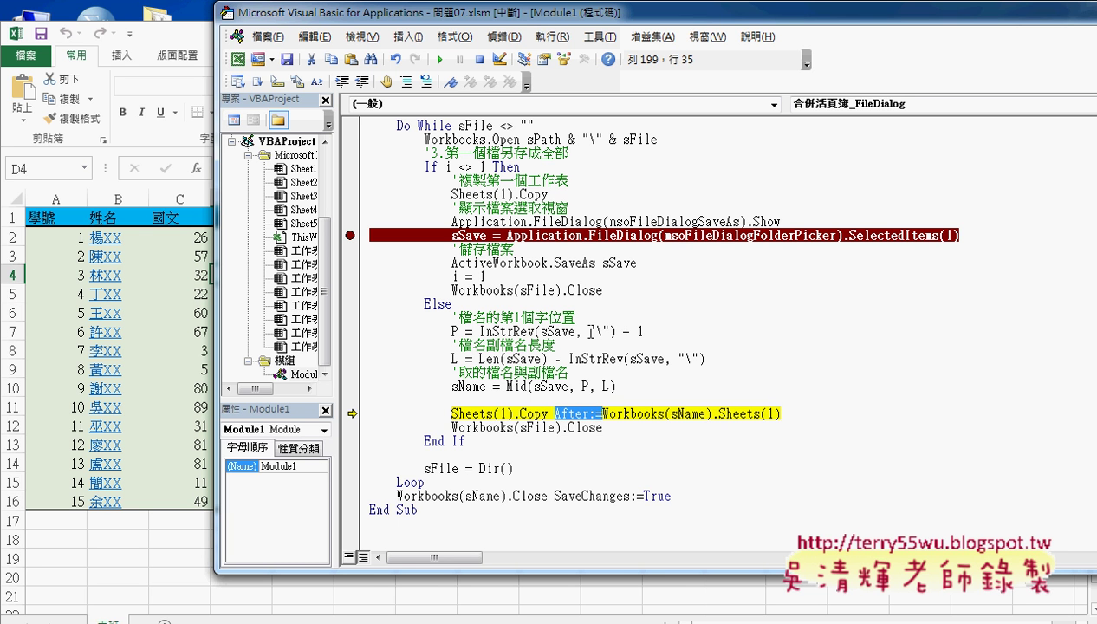
pyautogui.moveTo(547, 195); pyautogui.dragTo(452, 196)
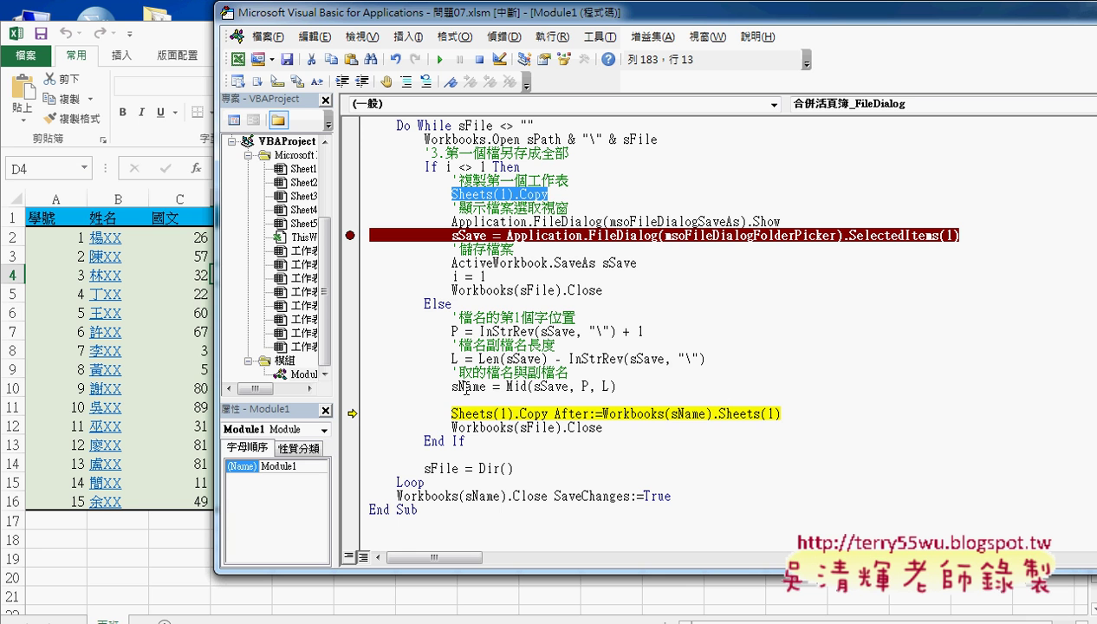
pyautogui.moveTo(691, 414)
pyautogui.click(598, 414)
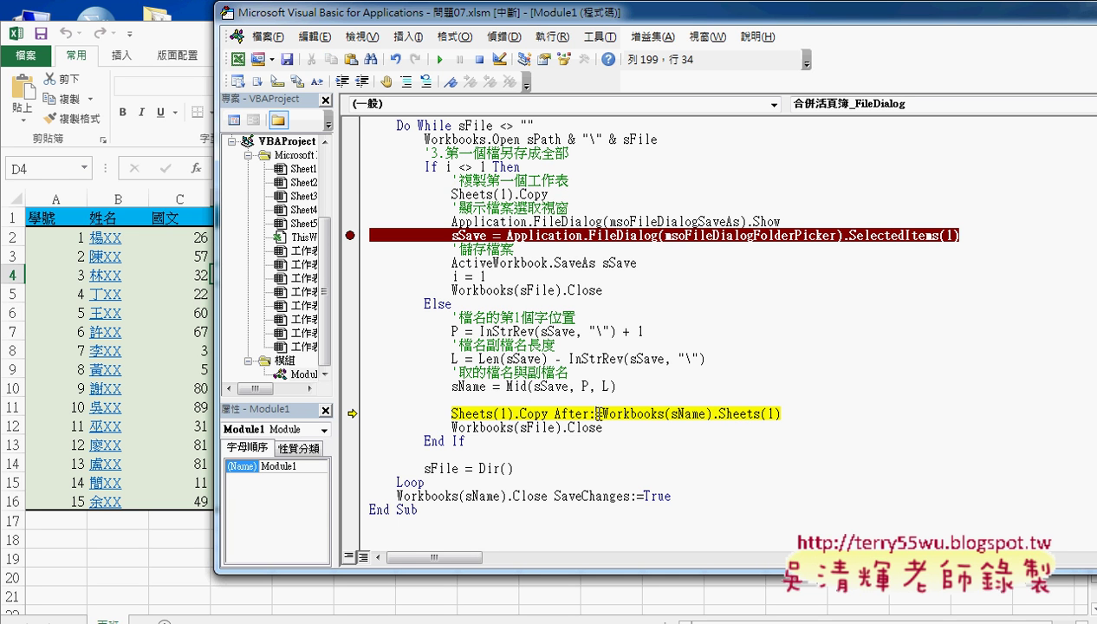
pyautogui.moveTo(600, 413); pyautogui.dragTo(664, 413)
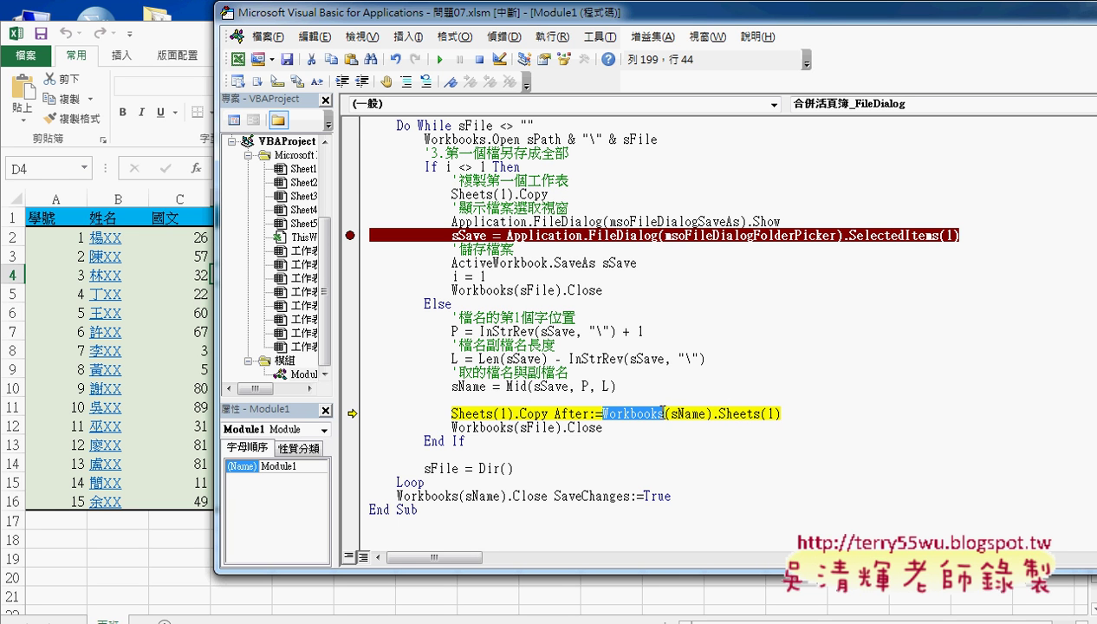
pyautogui.moveTo(676, 414)
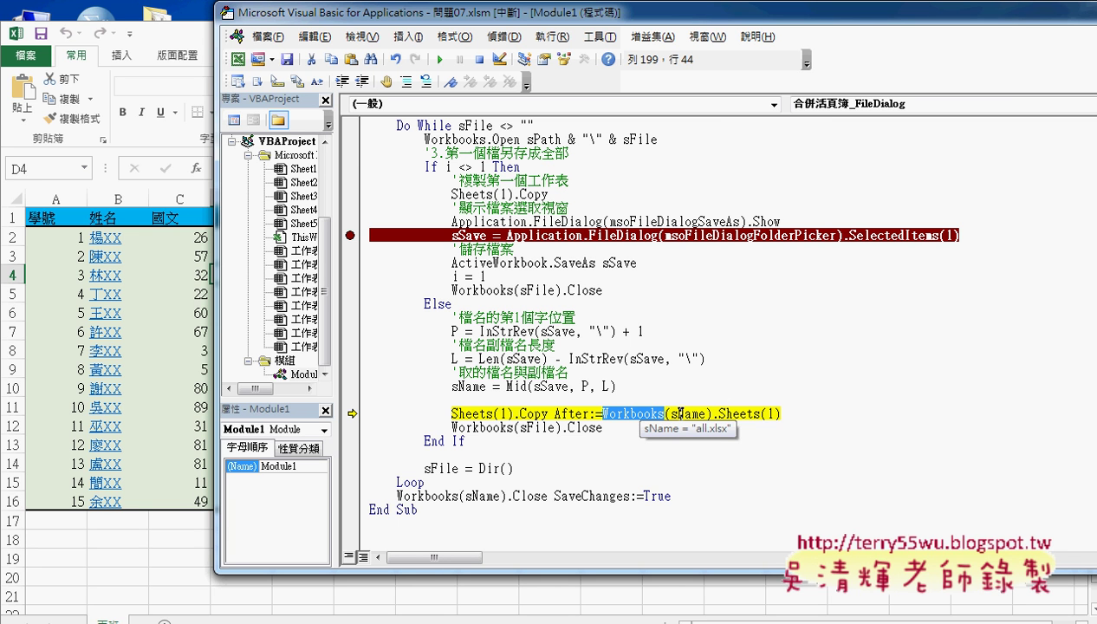
pyautogui.press('F8')
pyautogui.press('F8')
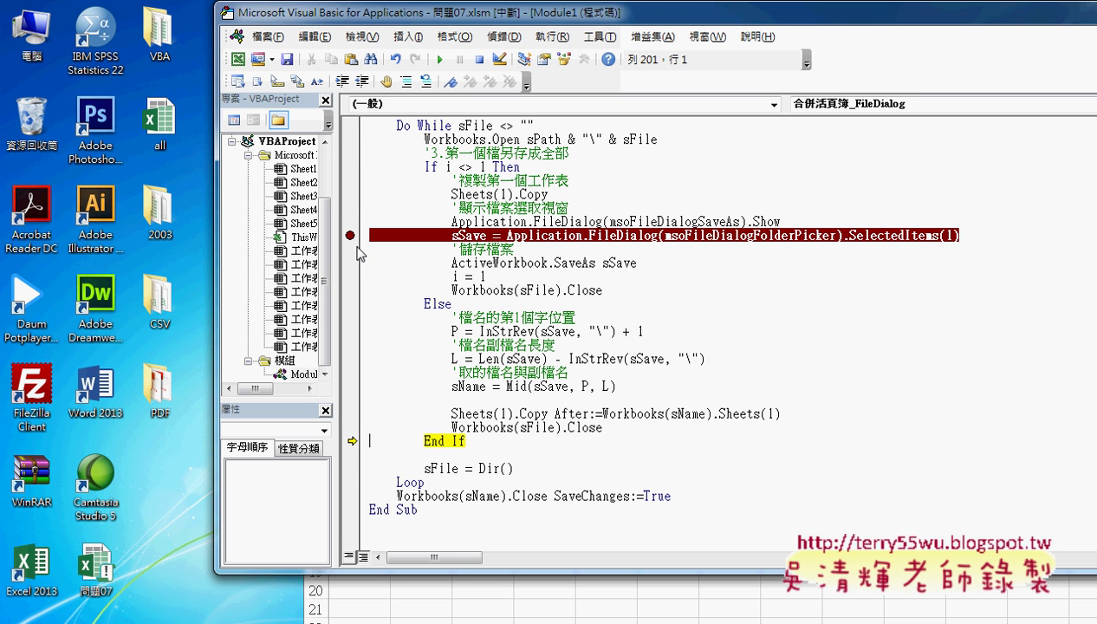
# - Step through Dir() and Loop, open 乙班.xlsx, copy its first sheet into all.xlsx, and close it
pyautogui.press('F8')
pyautogui.press('F8')
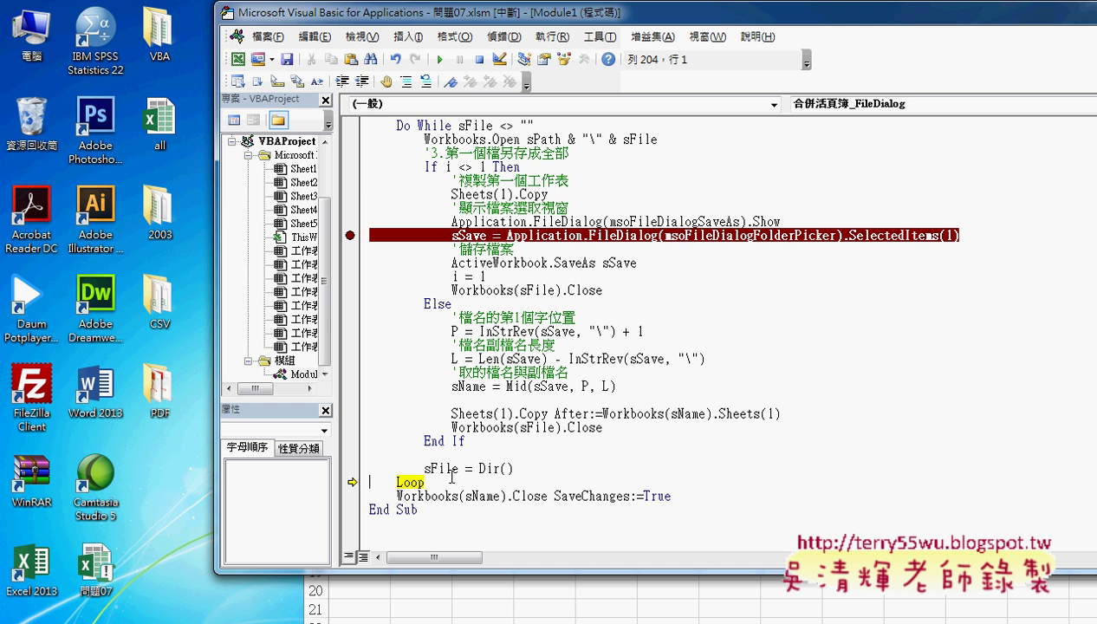
pyautogui.moveTo(452, 477)
pyautogui.press('F8')
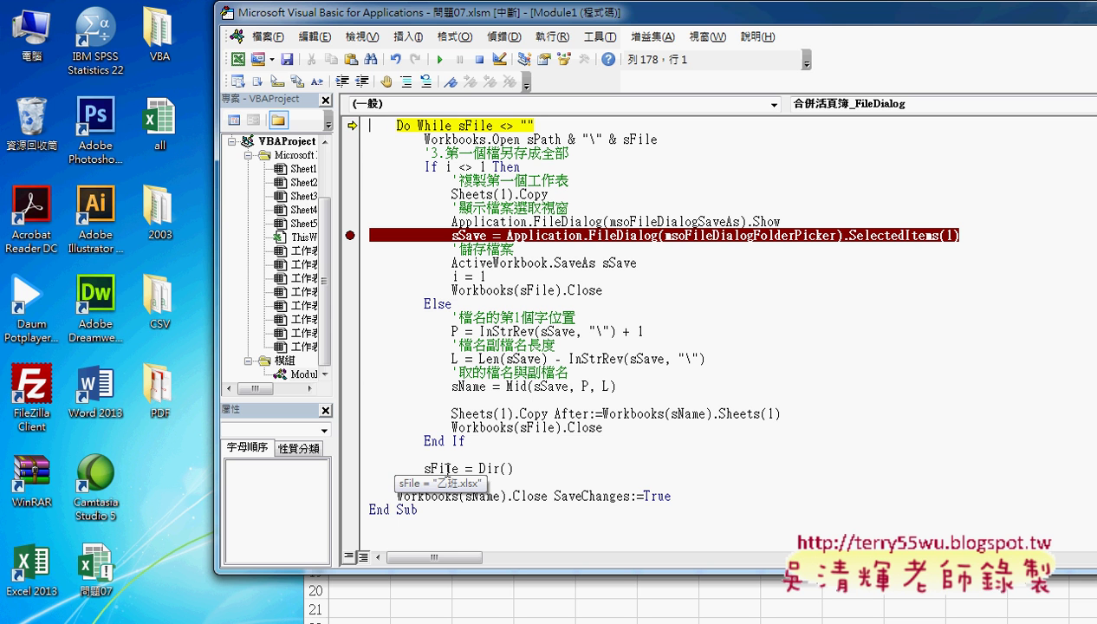
pyautogui.press('F8')
pyautogui.press('F8')
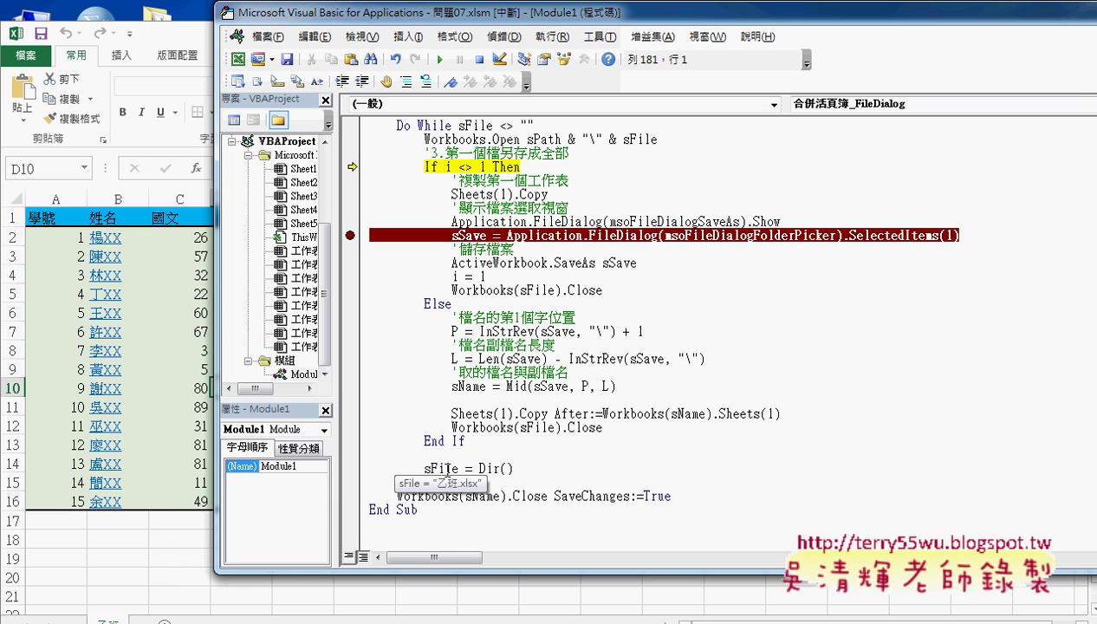
pyautogui.press('F8')
pyautogui.press('F8')
pyautogui.press('F8')
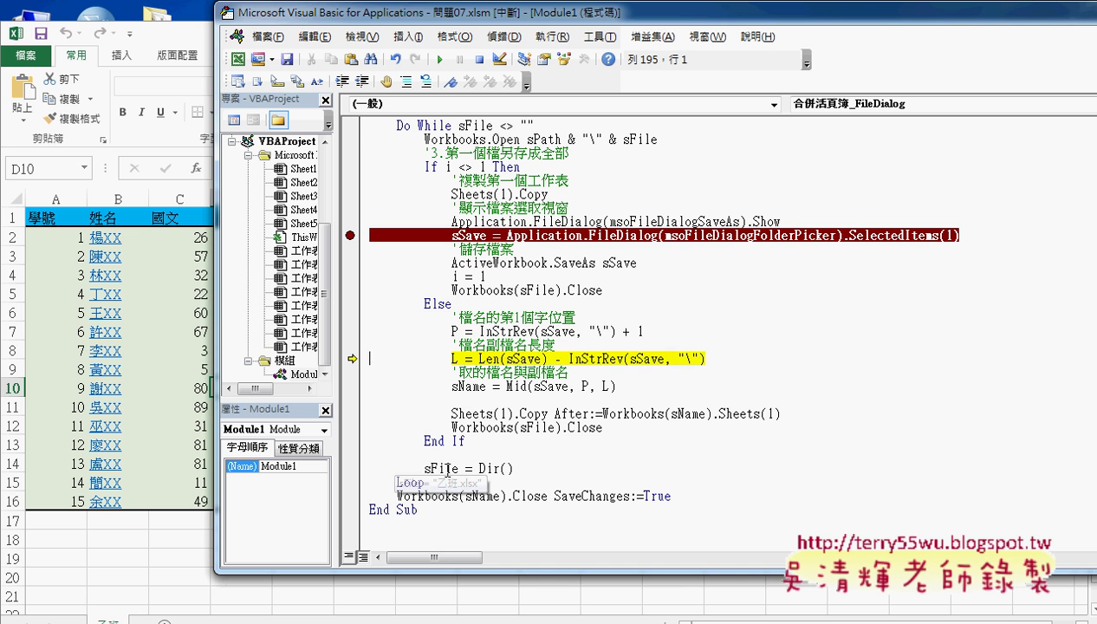
pyautogui.press('F8')
pyautogui.press('F8')
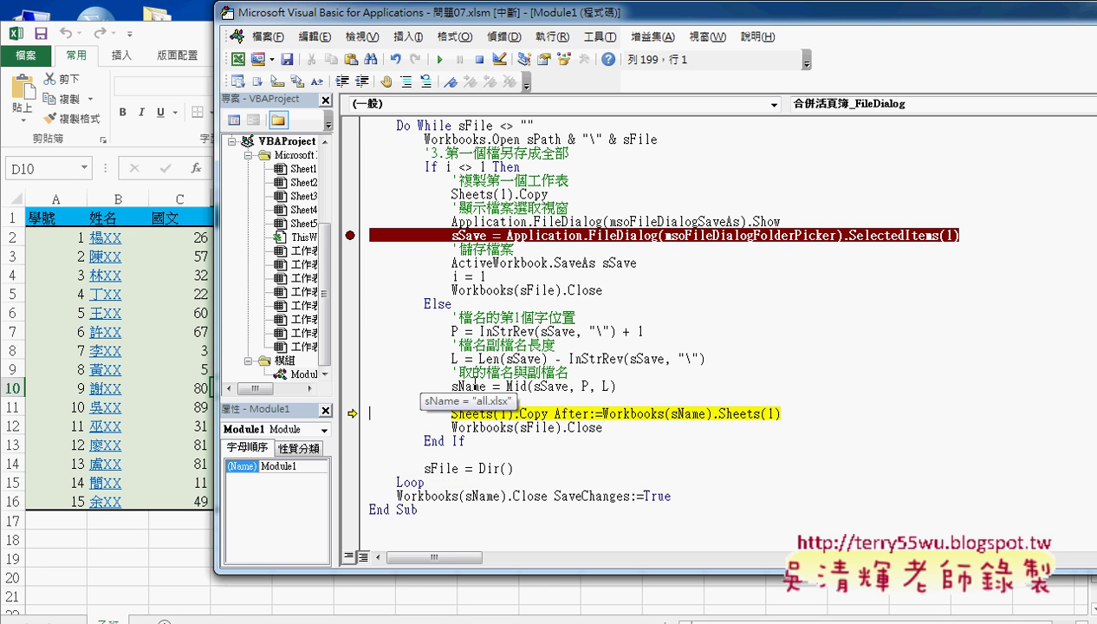
pyautogui.press('F8')
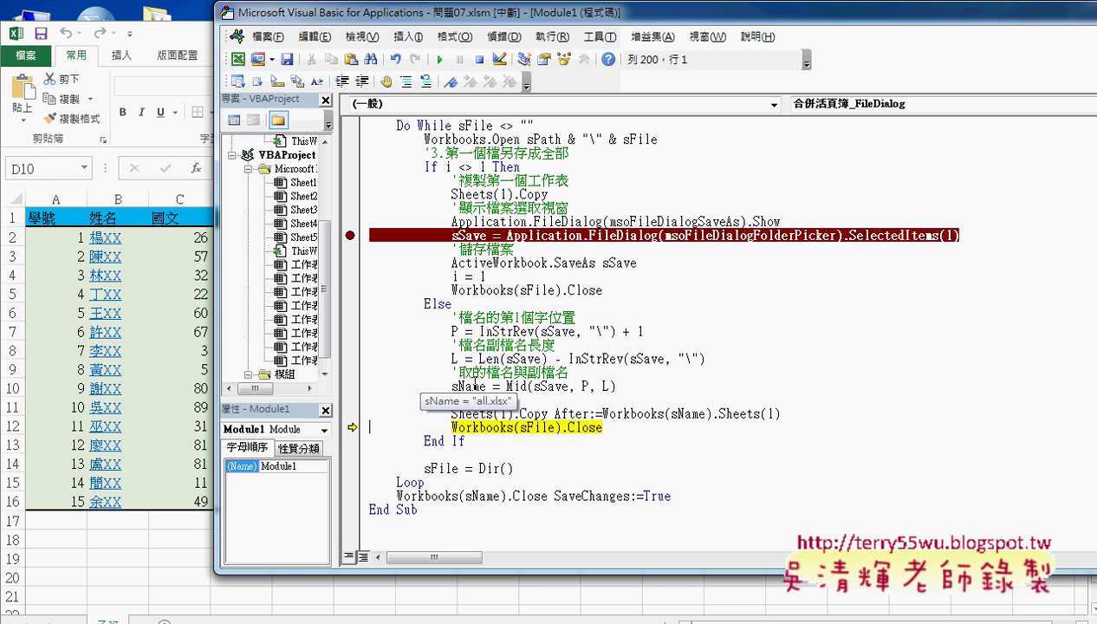
pyautogui.press('F8')
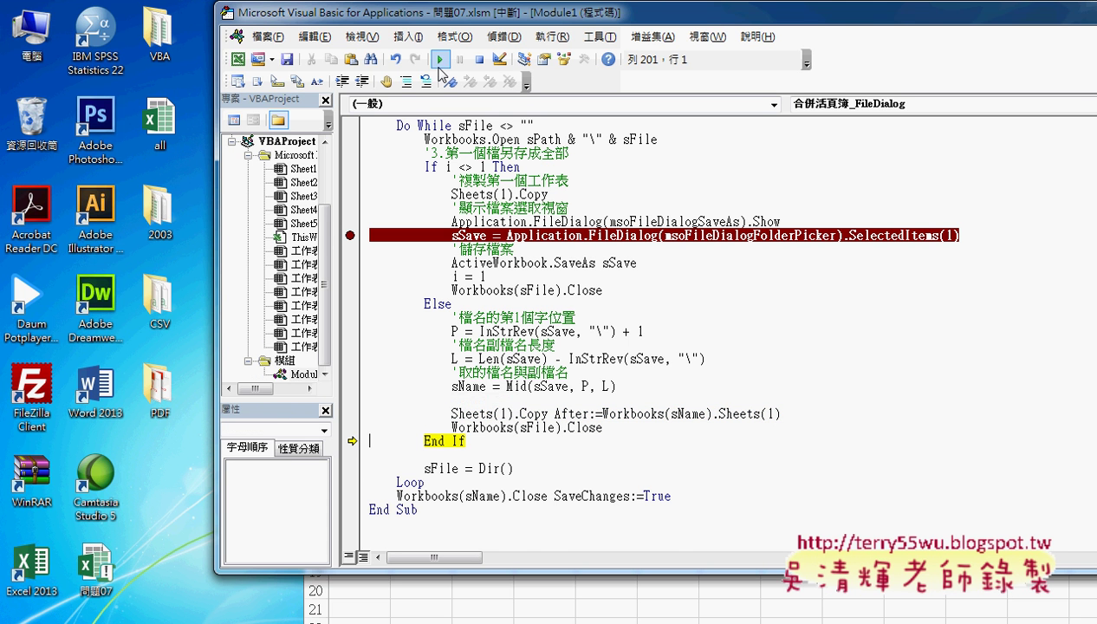
# - Resume the macro, note the SaveChanges argument, remove the save-location breakpoint, and run to completion
pyautogui.click(439, 68)
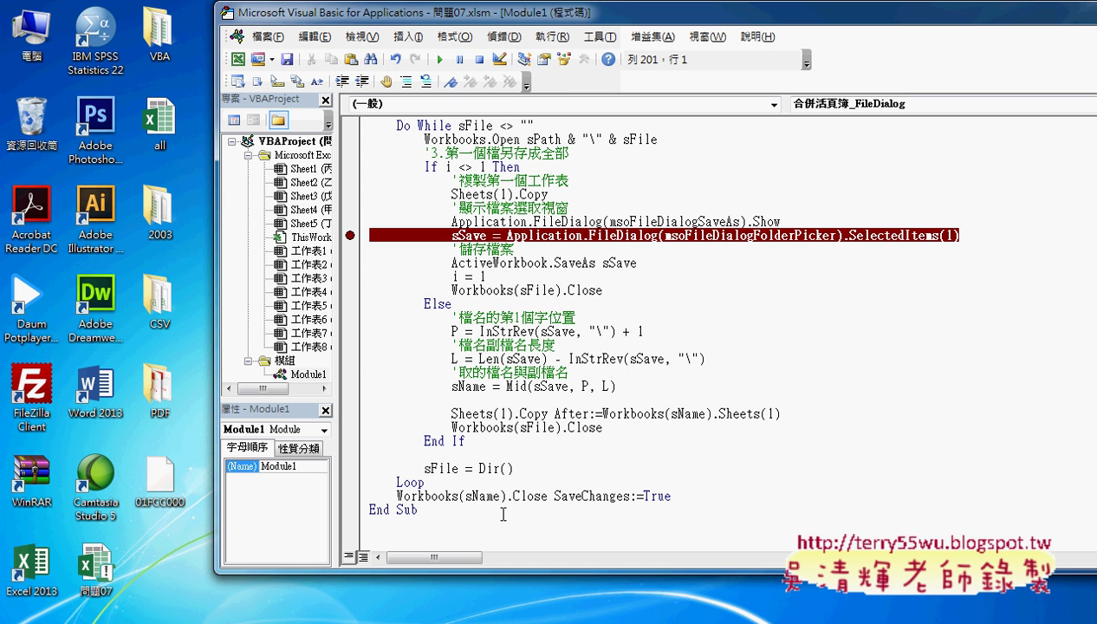
pyautogui.moveTo(555, 497); pyautogui.dragTo(674, 502)
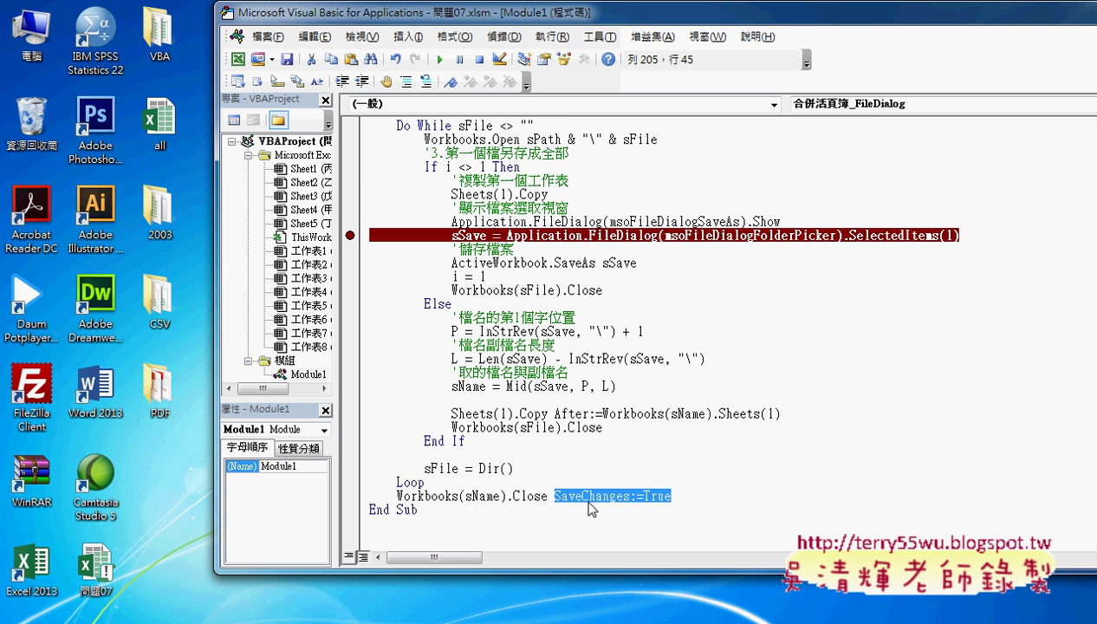
pyautogui.click(350, 236)
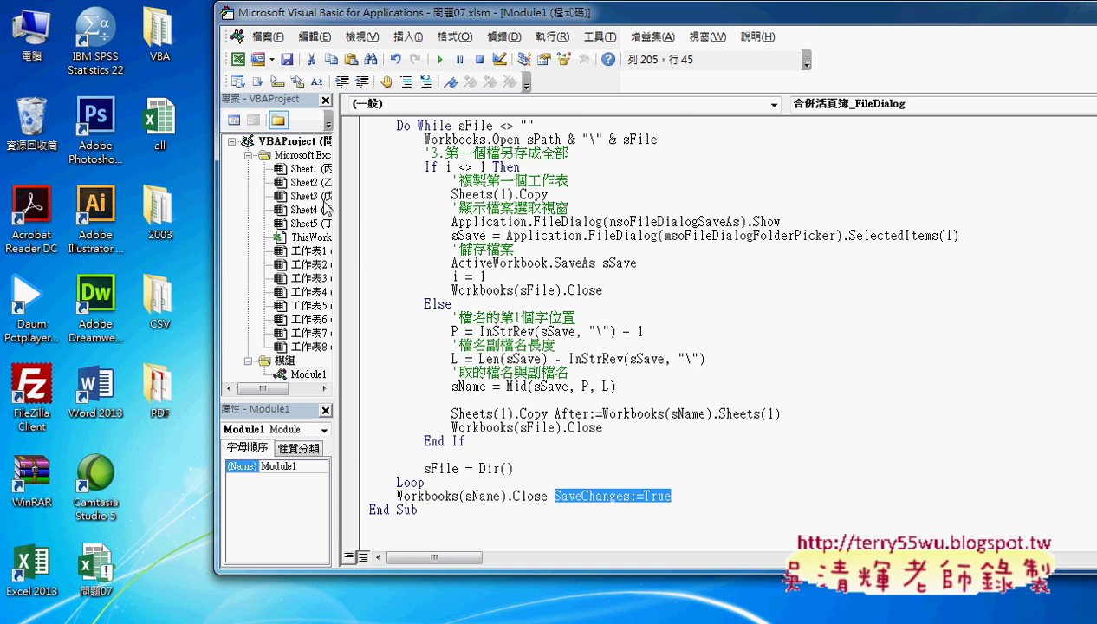
pyautogui.press('F5')
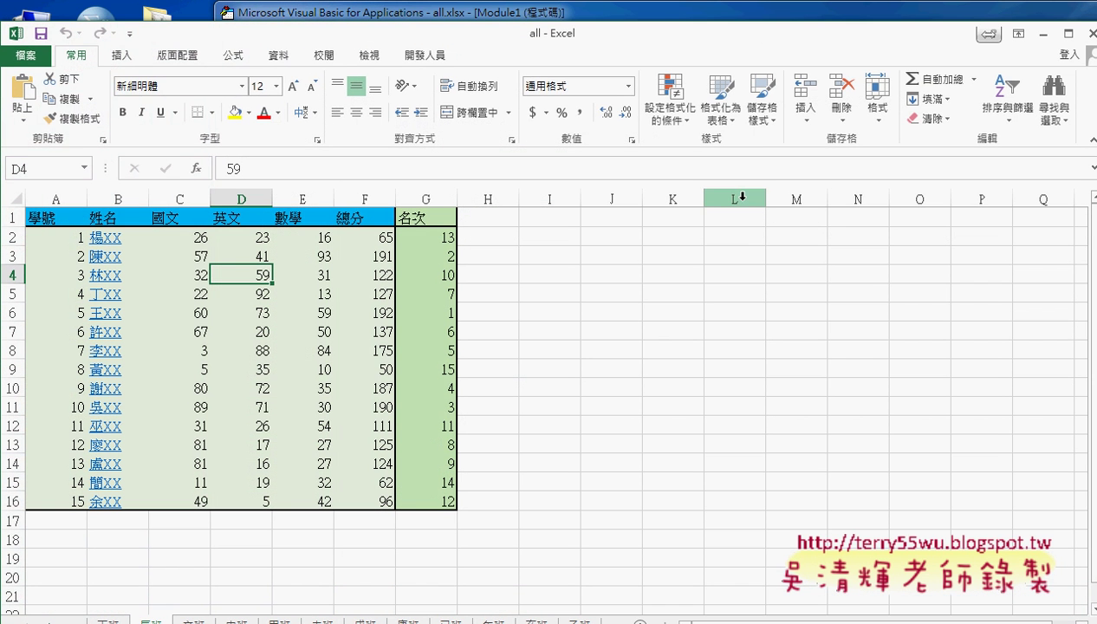
# - Maximize all.xlsx, widen the tab bar to show sheets 丁班 through 乙班 and 丙班, then minimize it
pyautogui.click(1069, 33)
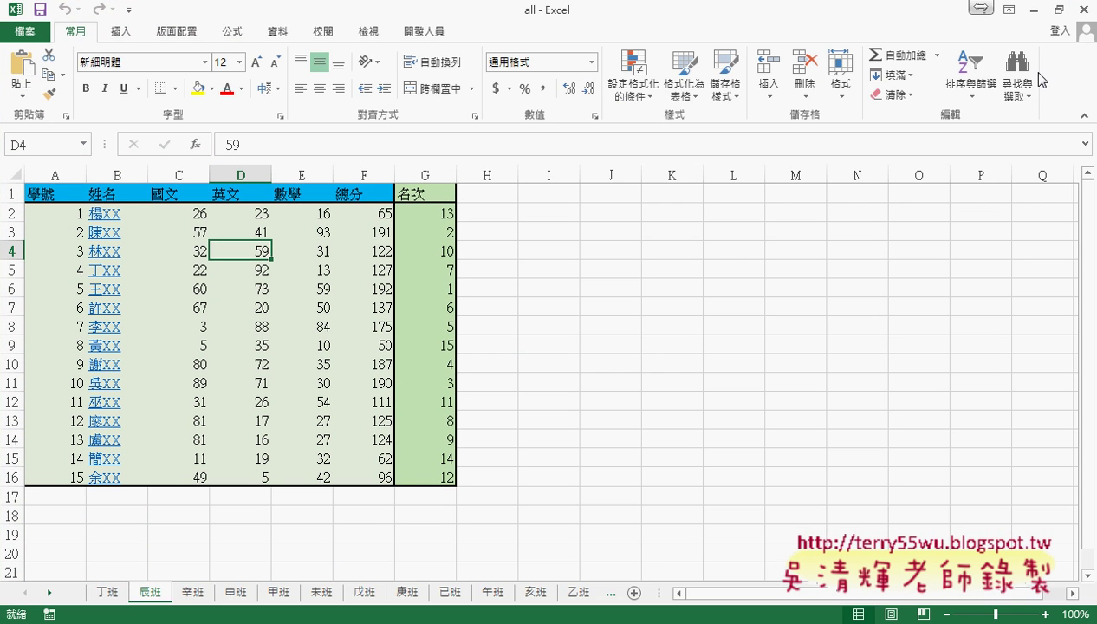
pyautogui.moveTo(670, 593); pyautogui.dragTo(849, 595)
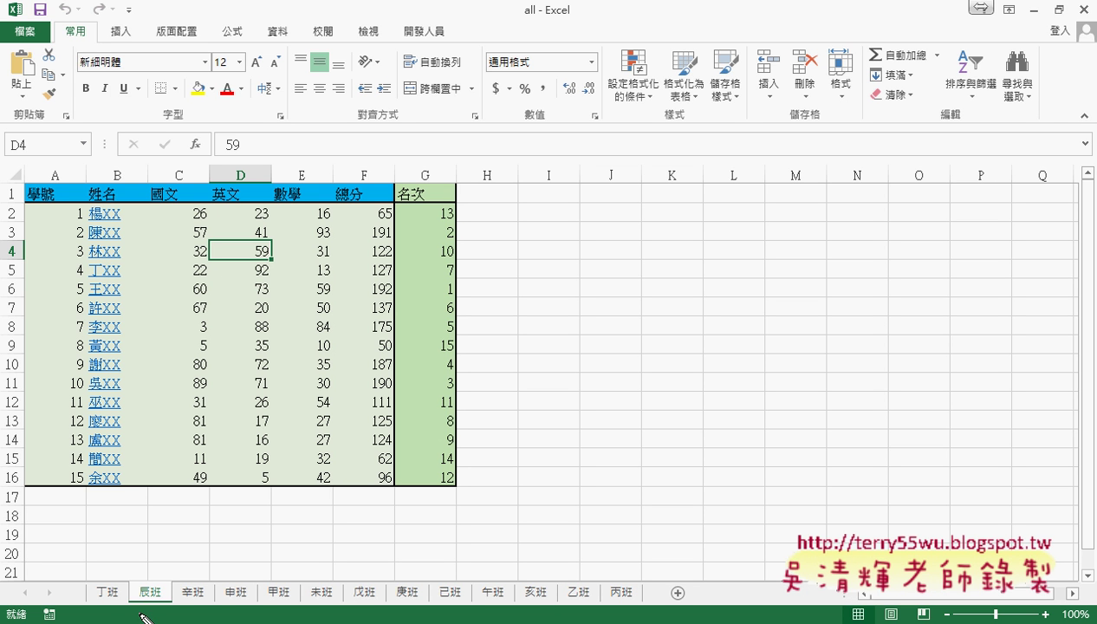
pyautogui.moveTo(122, 579); pyautogui.dragTo(126, 604)
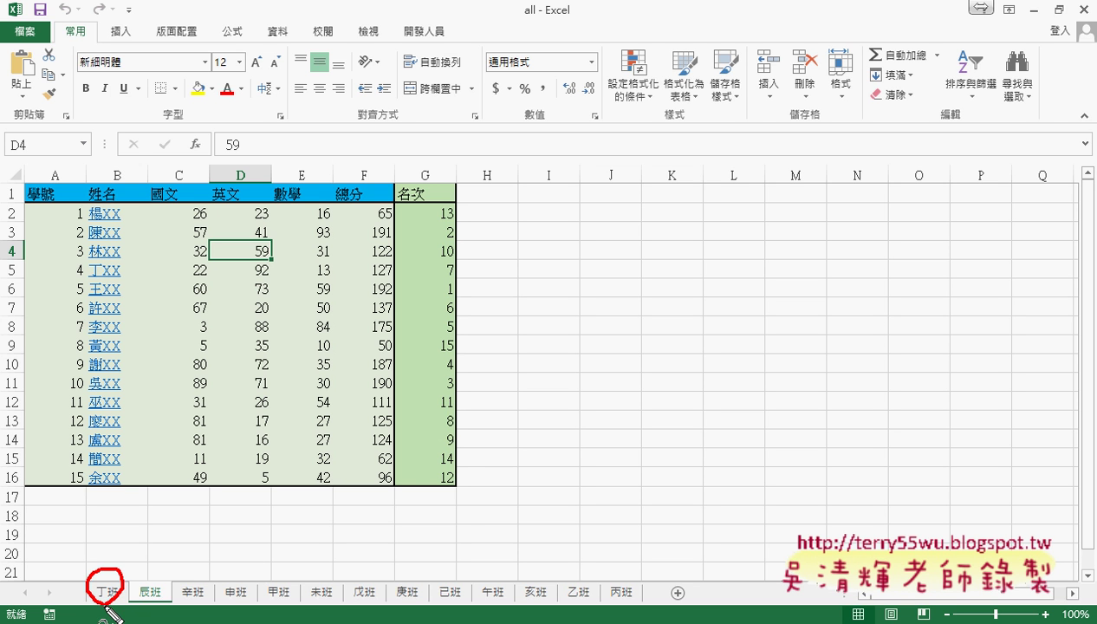
pyautogui.moveTo(481, 508); pyautogui.dragTo(179, 579)
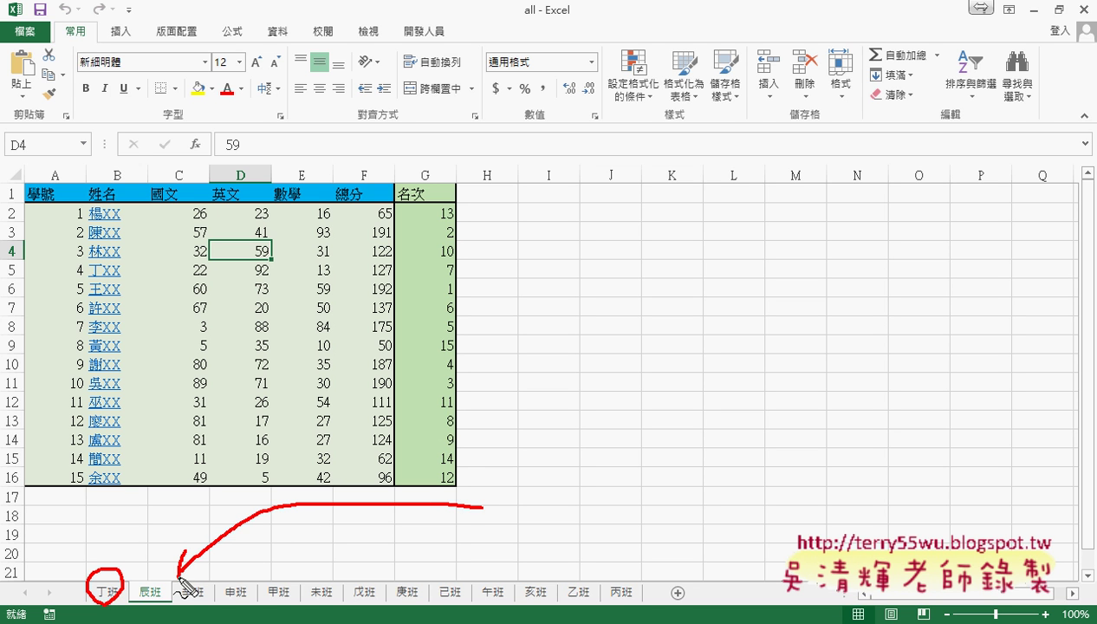
pyautogui.moveTo(619, 605); pyautogui.dragTo(635, 590)
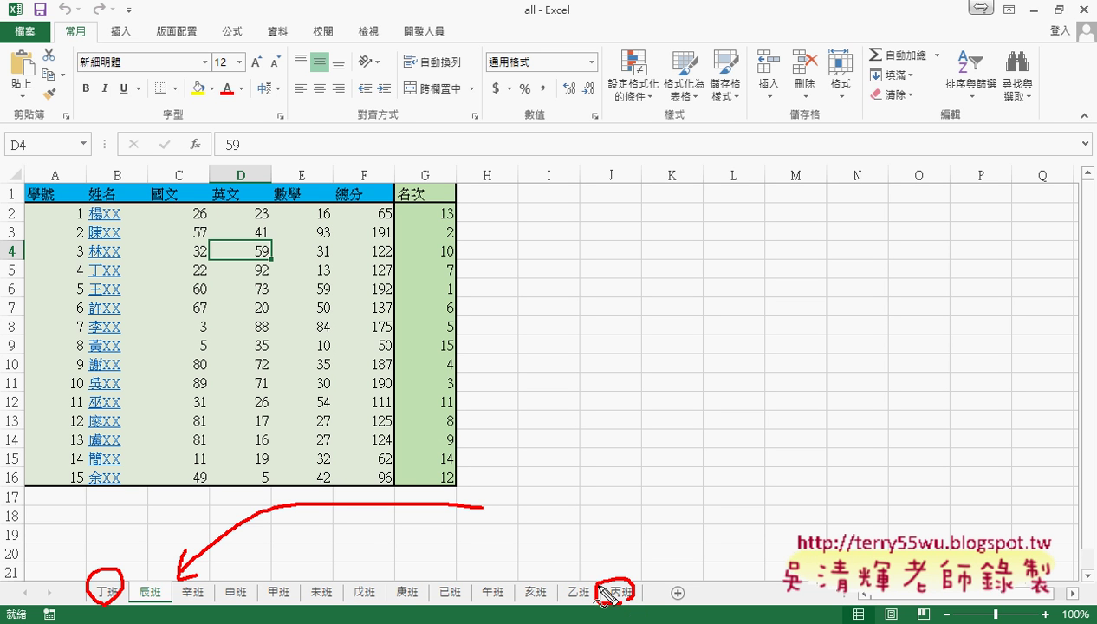
pyautogui.moveTo(543, 554); pyautogui.dragTo(575, 580)
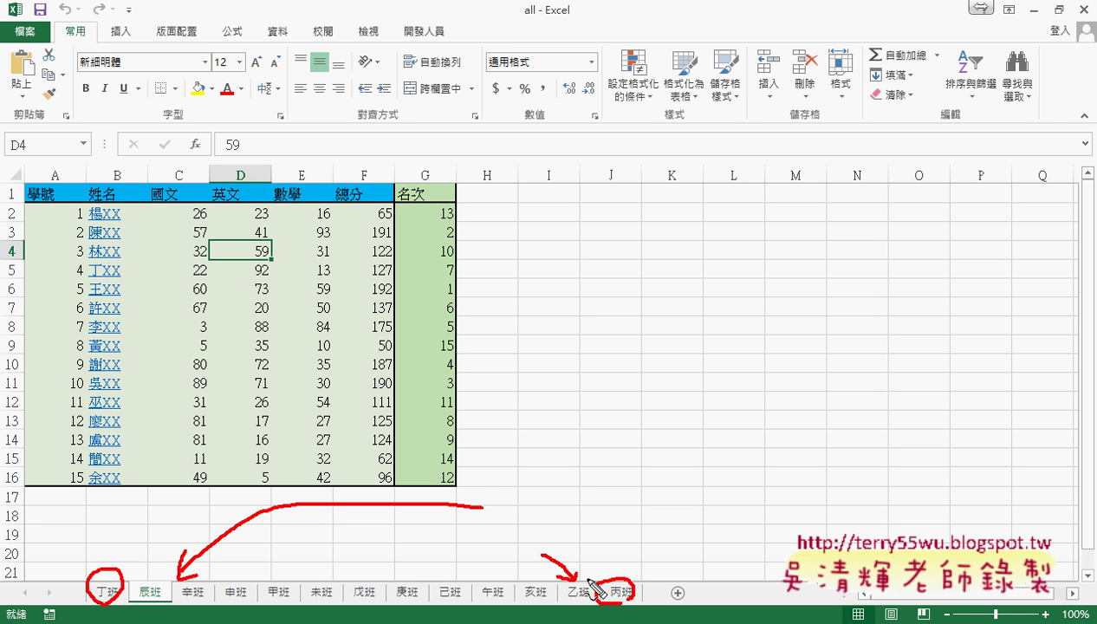
pyautogui.press('Escape')
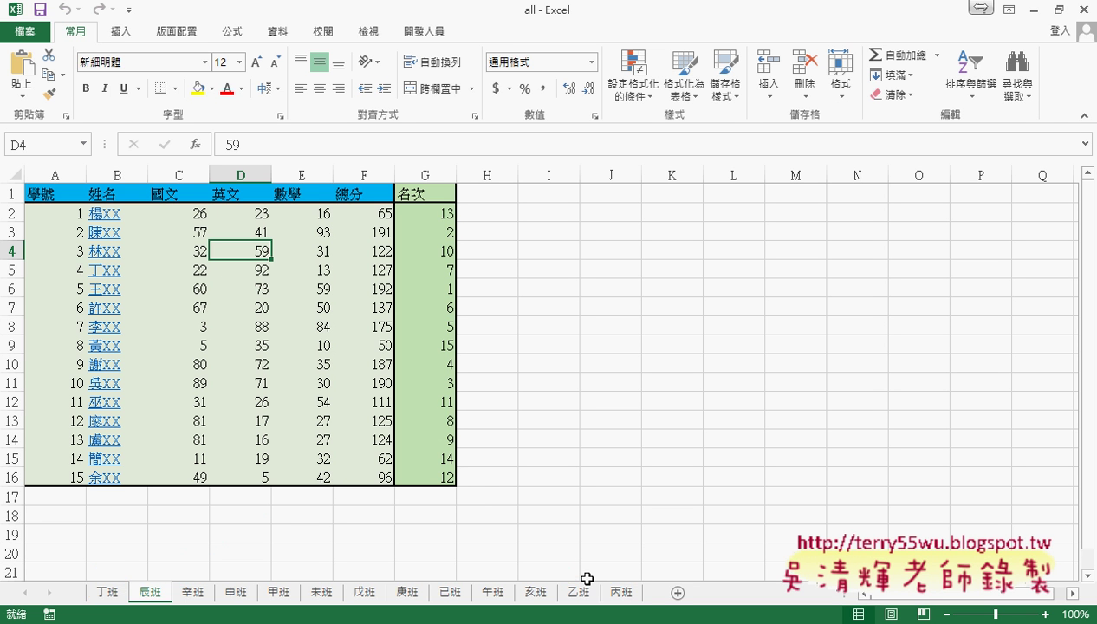
pyautogui.click(1034, 10)
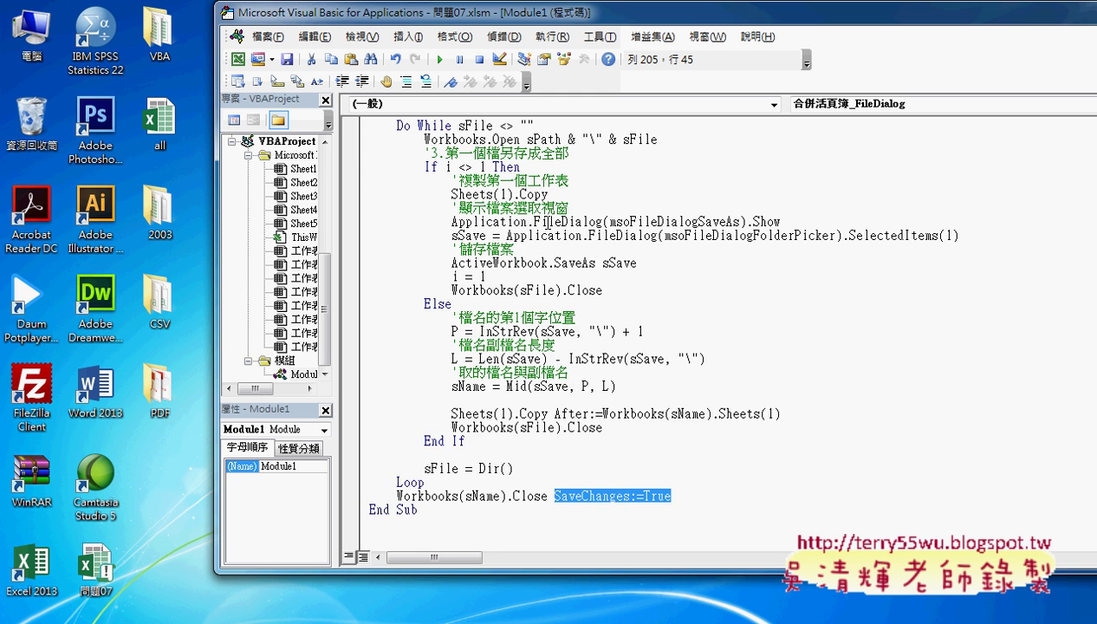
pyautogui.scroll(1, 546, 221)
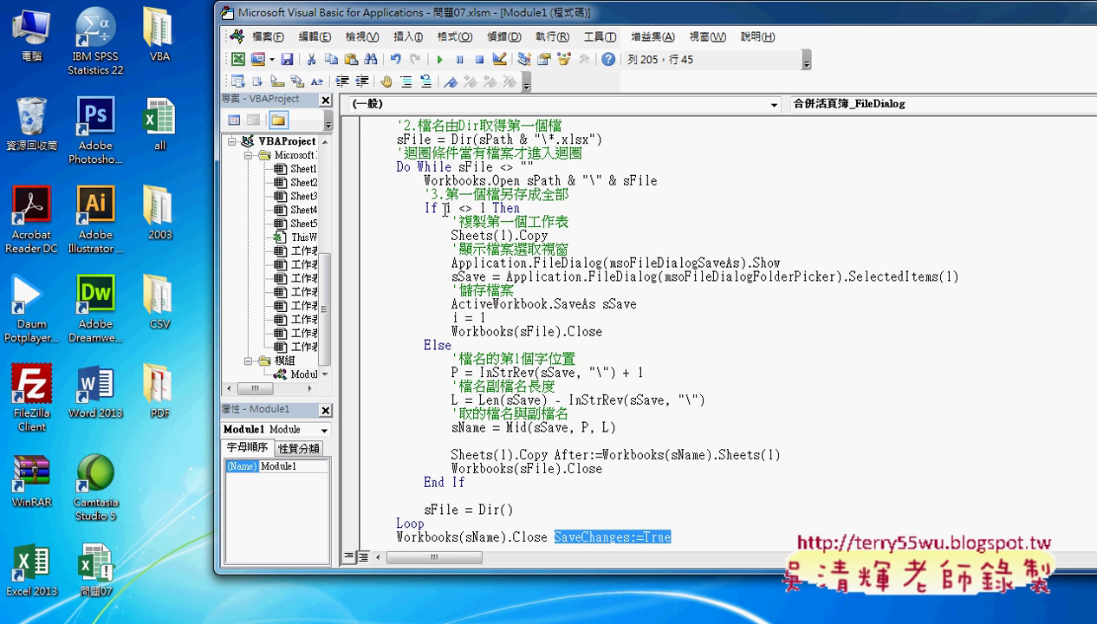
pyautogui.moveTo(446, 208); pyautogui.dragTo(487, 209)
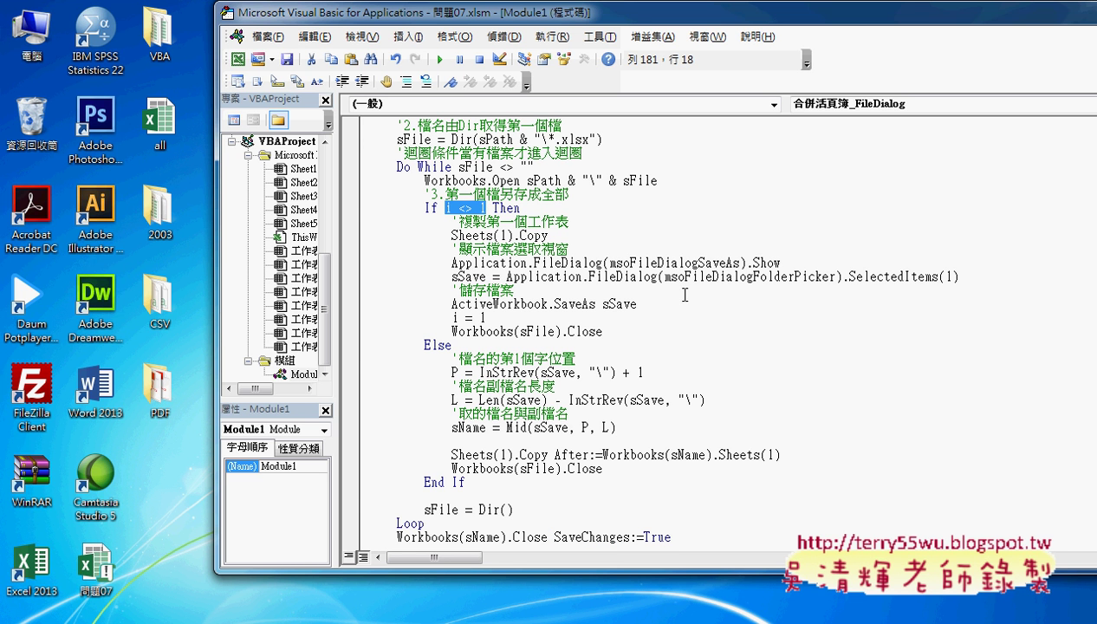
pyautogui.moveTo(780, 455)
pyautogui.mouseDown()
pyautogui.moveTo(490, 441)
pyautogui.moveTo(453, 454)
pyautogui.mouseUp()
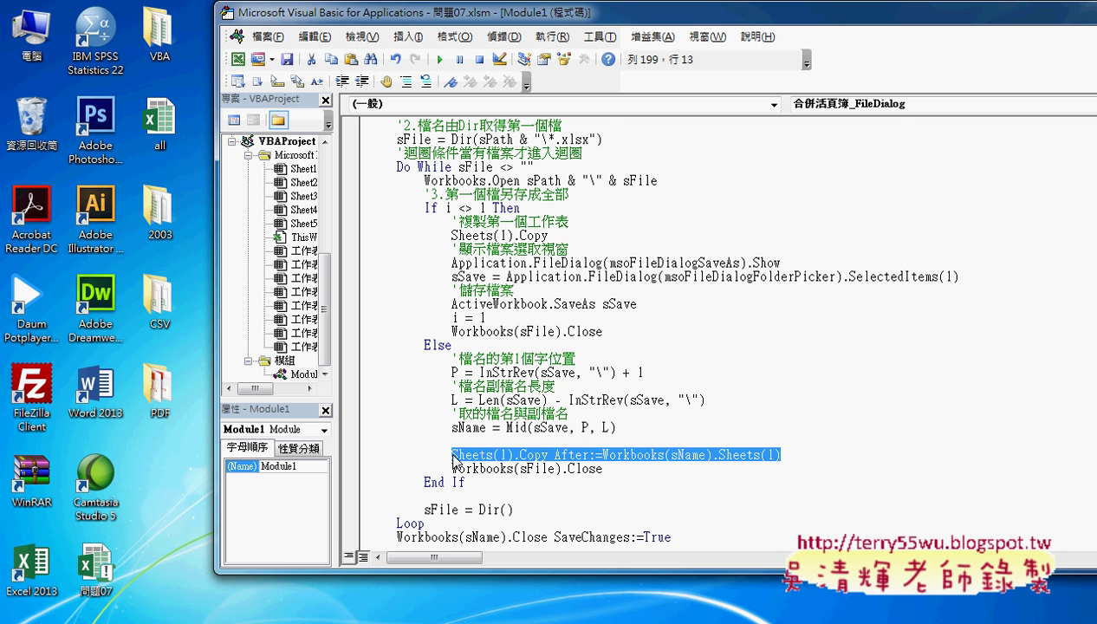
pyautogui.scroll(1, 453, 460)
pyautogui.scroll(1, 452, 460)
pyautogui.scroll(1, 453, 459)
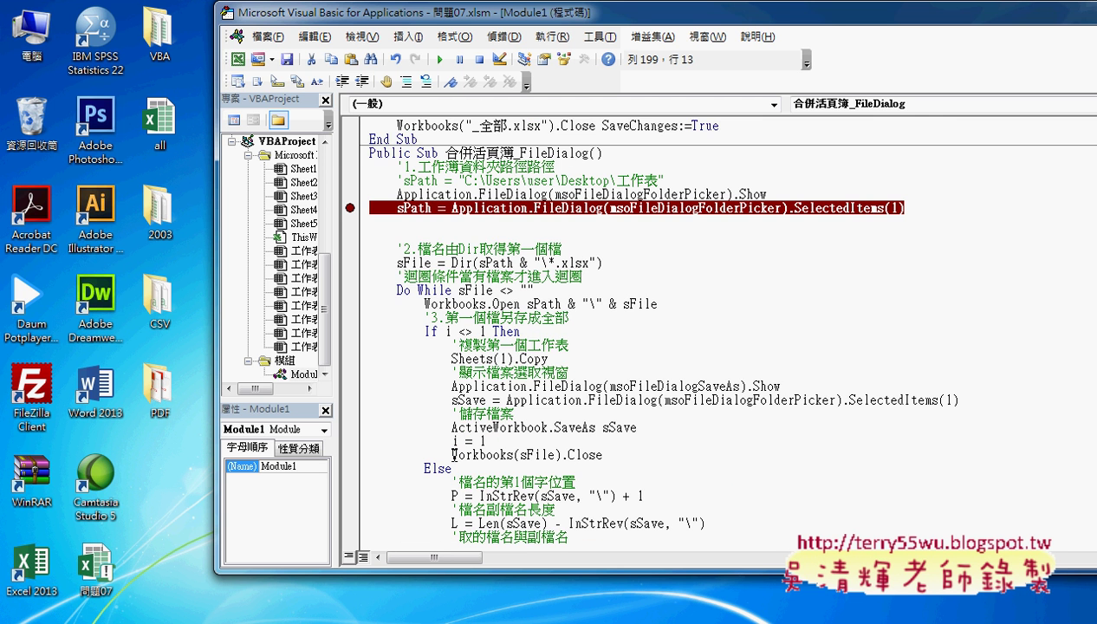
pyautogui.scroll(1, 453, 454)
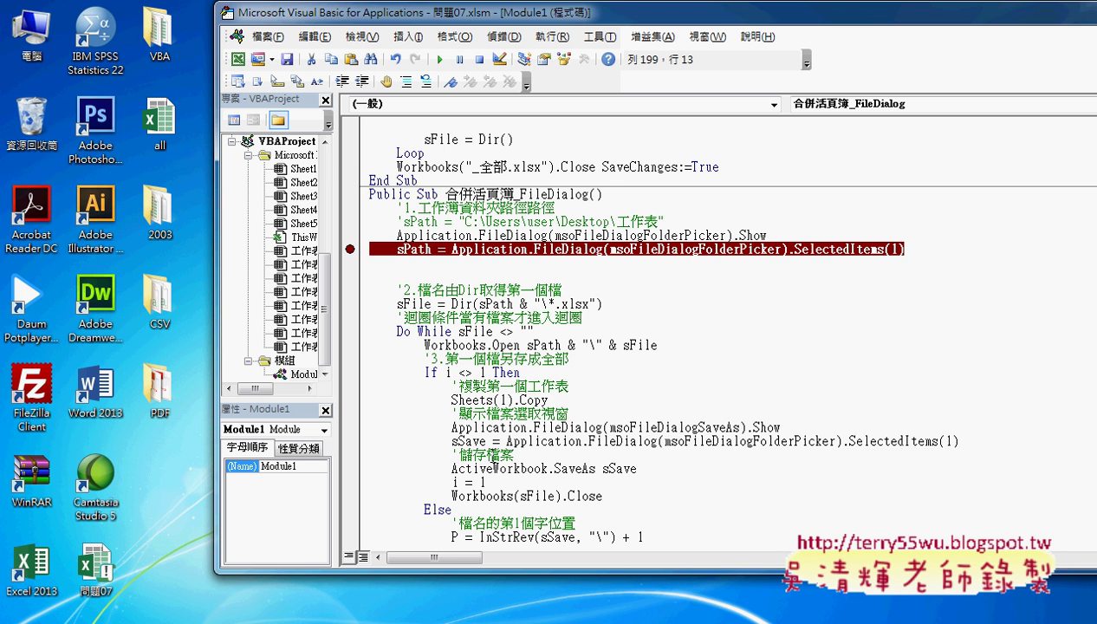
pyautogui.scroll(-2, 499, 456)
pyautogui.scroll(-2, 509, 470)
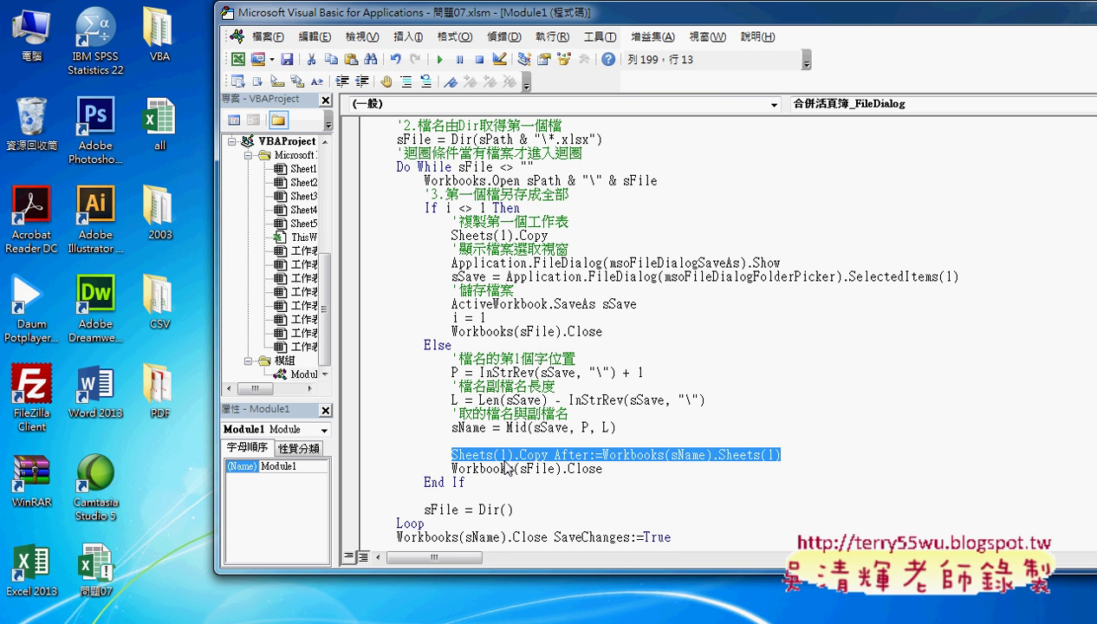